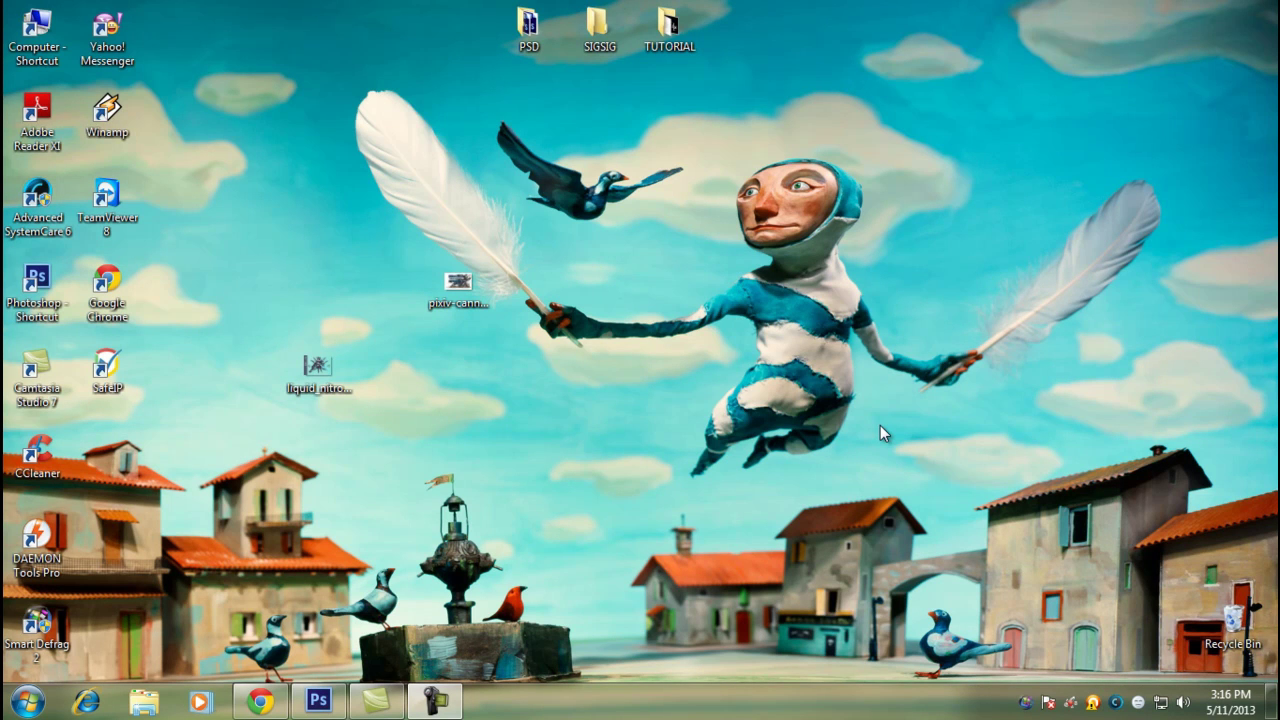
- Create a new white 400 × 240 px, 72 ppi document named SignatureRrenderPhotoshop
left_click(317, 704)
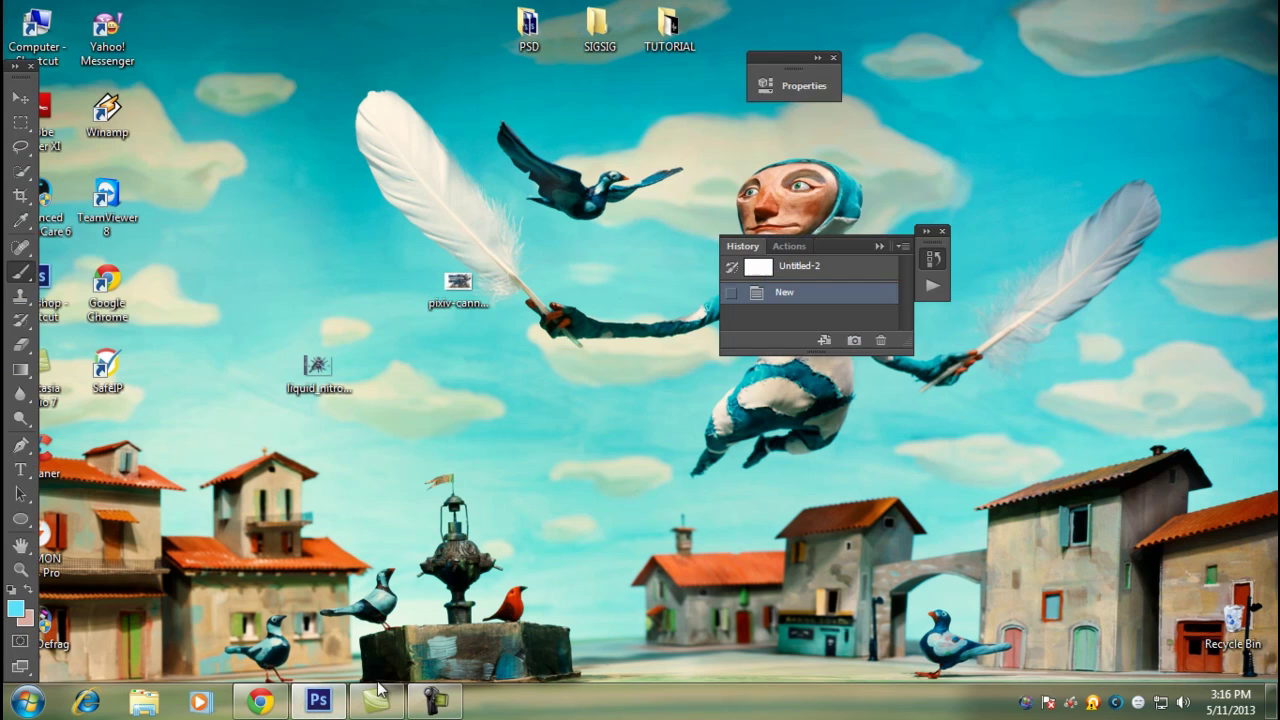
left_click(20, 98)
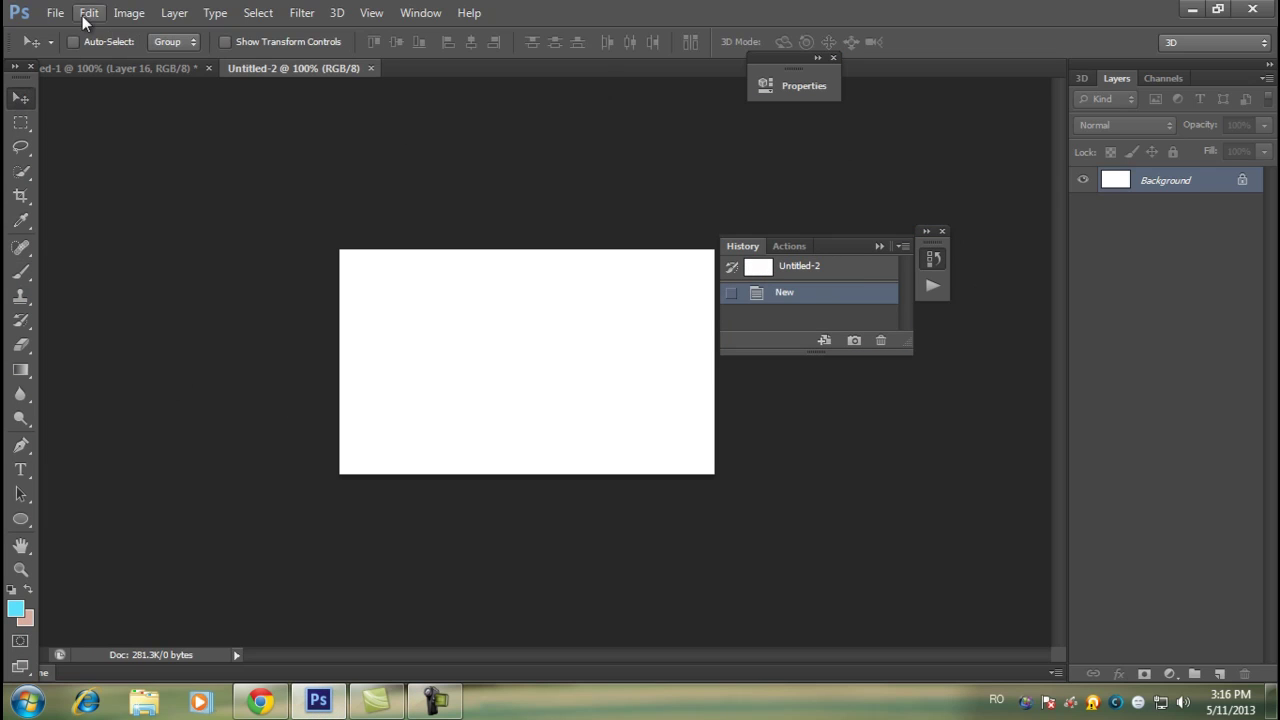
left_click(62, 12)
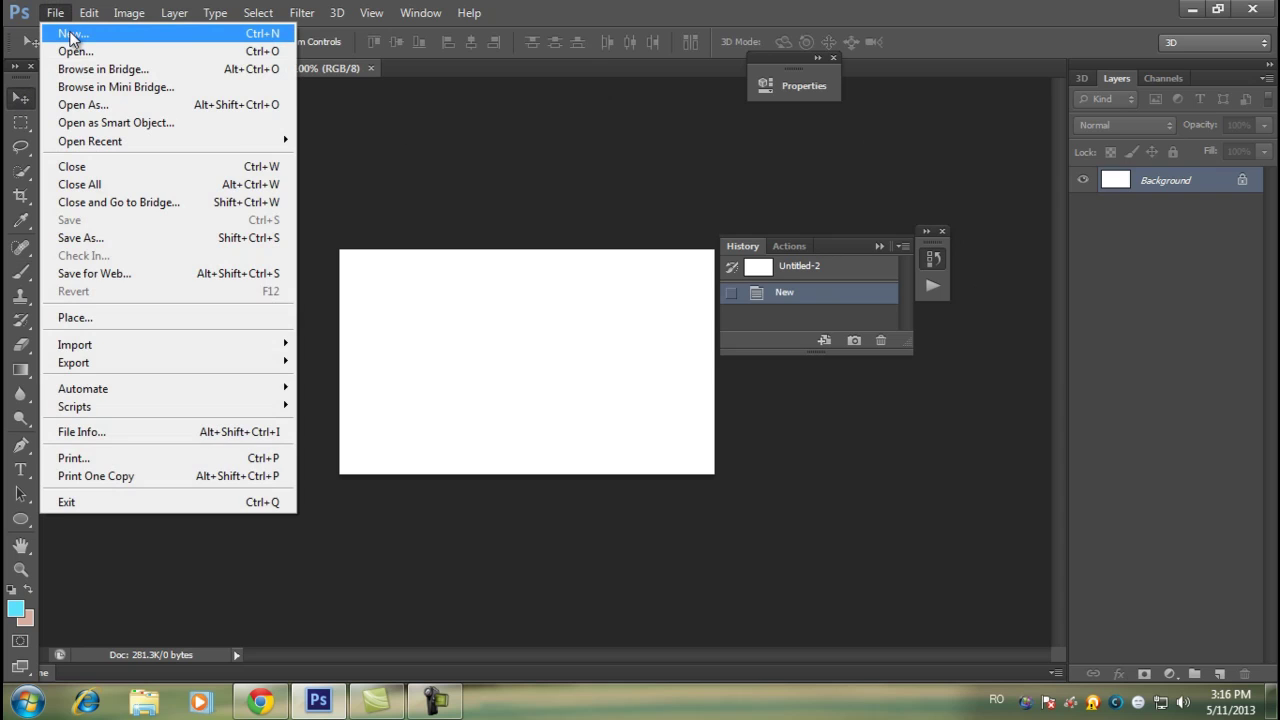
left_click(87, 37)
type("SignatureRrenderPhotoshop")
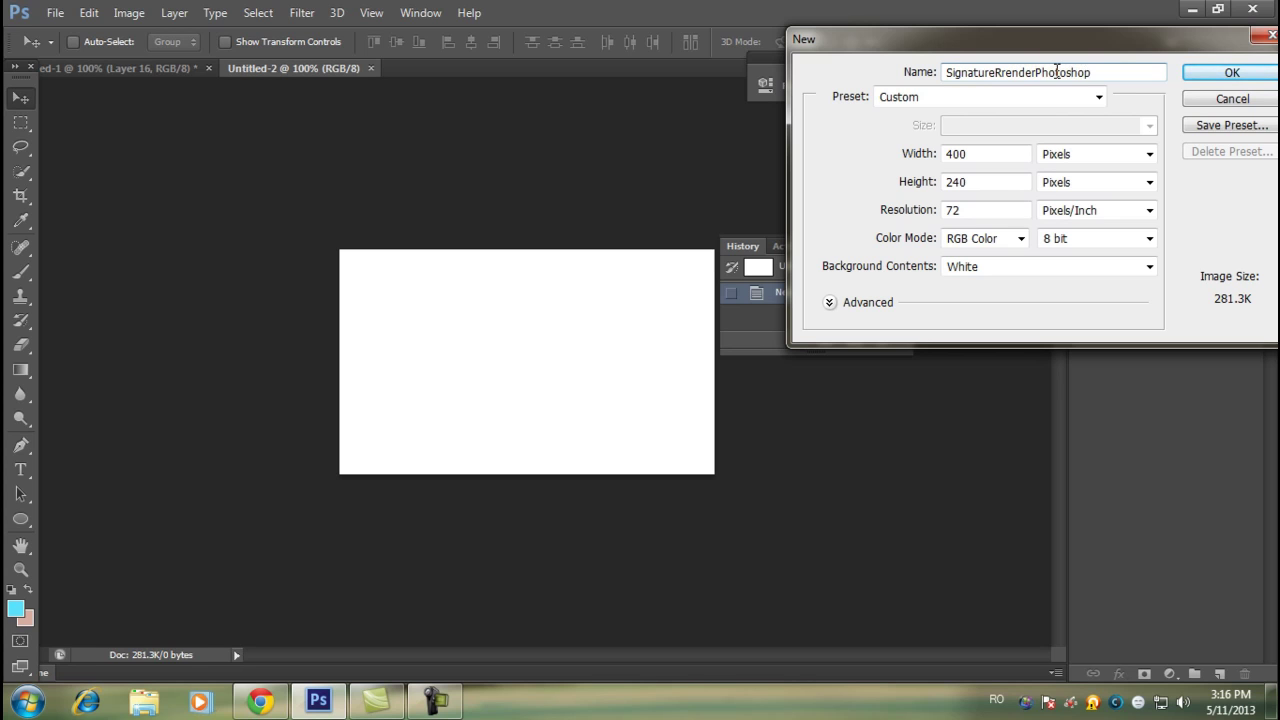
key("Return")
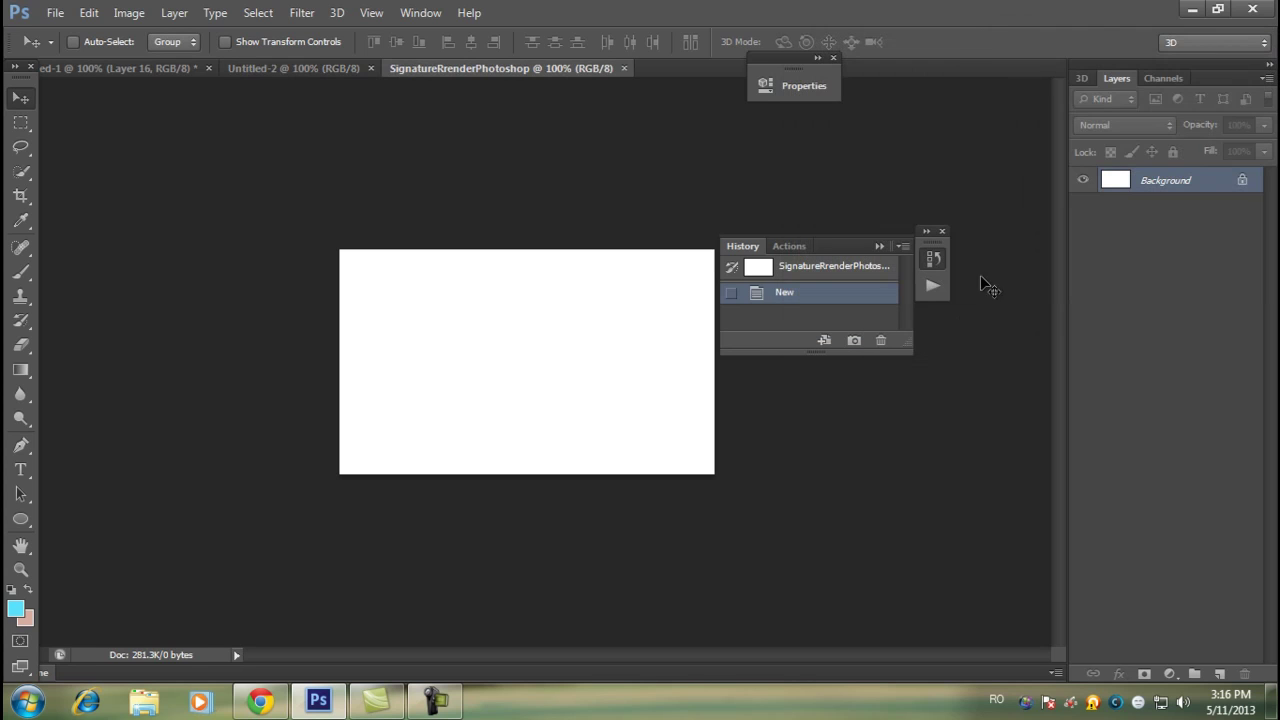
- Place the pixiv-cannons image, scale it to about 66% and frame its cyan-beam machinery
left_click(185, 178)
left_click(1198, 8)
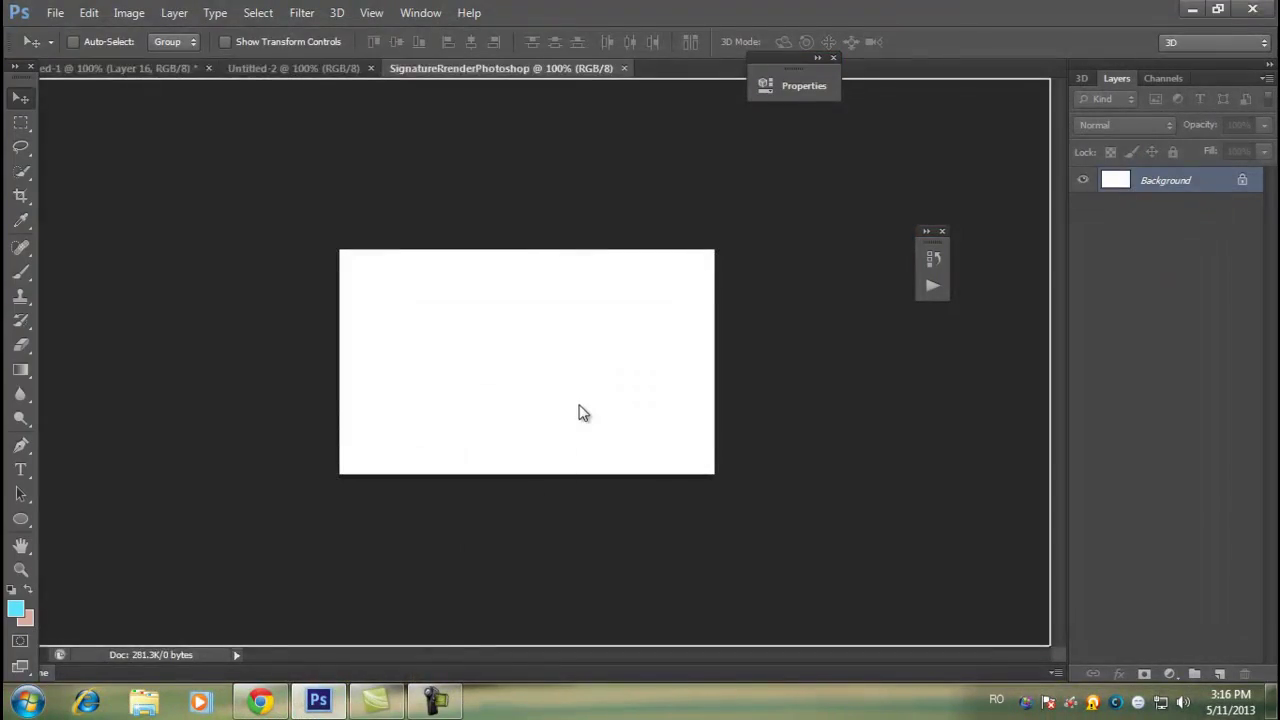
left_click_drag(415, 630, 657, 302)
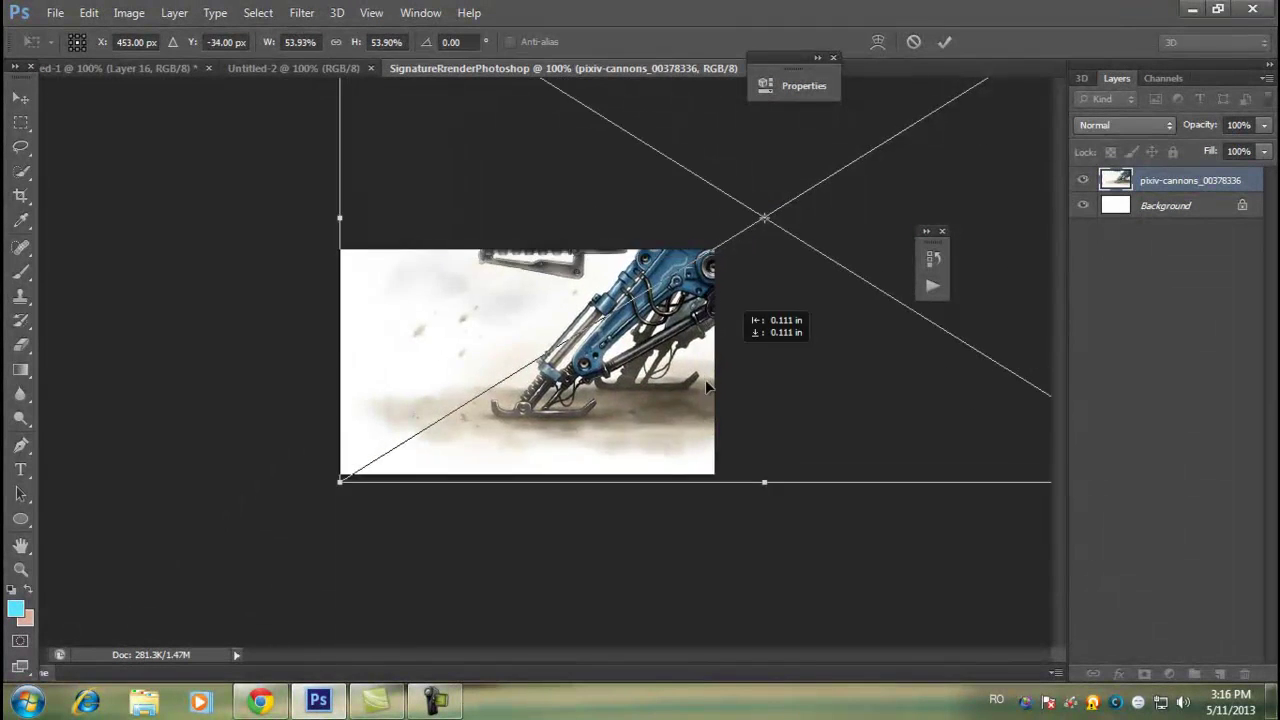
left_click_drag(716, 253, 964, 176)
left_click_drag(640, 400, 670, 380)
left_click_drag(994, 165, 1150, 65)
left_click_drag(848, 252, 760, 378)
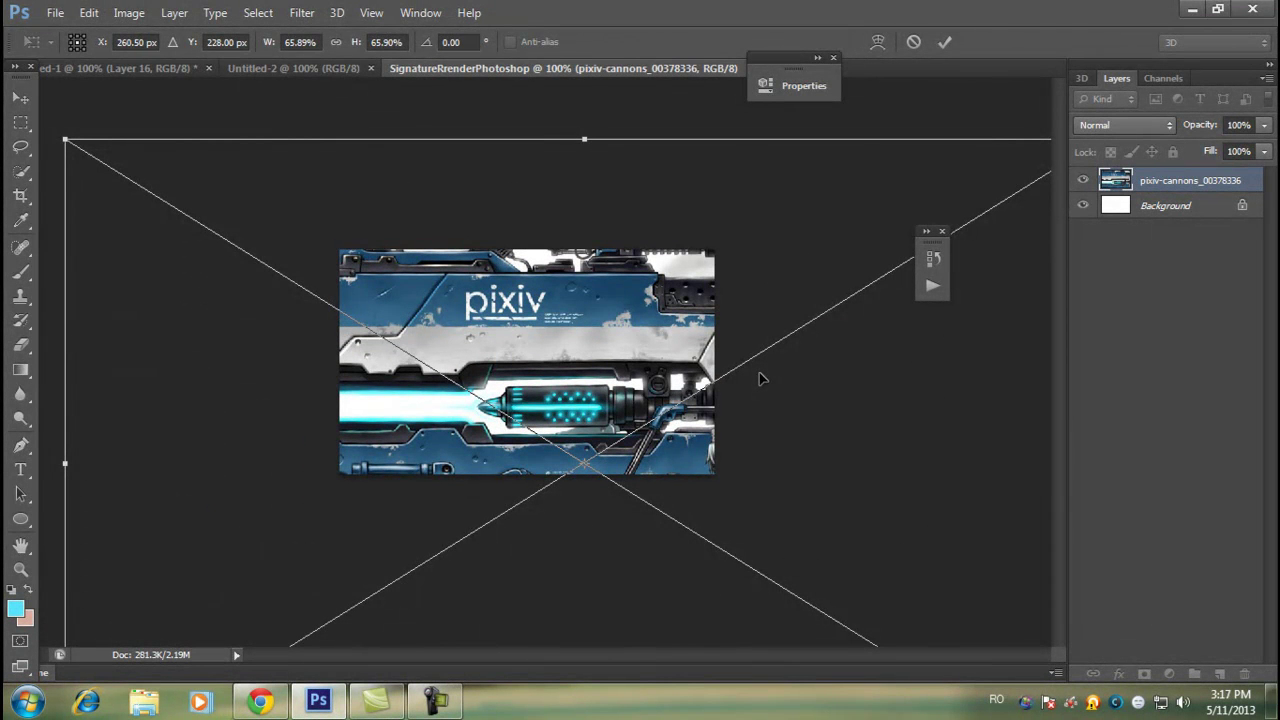
key("Return")
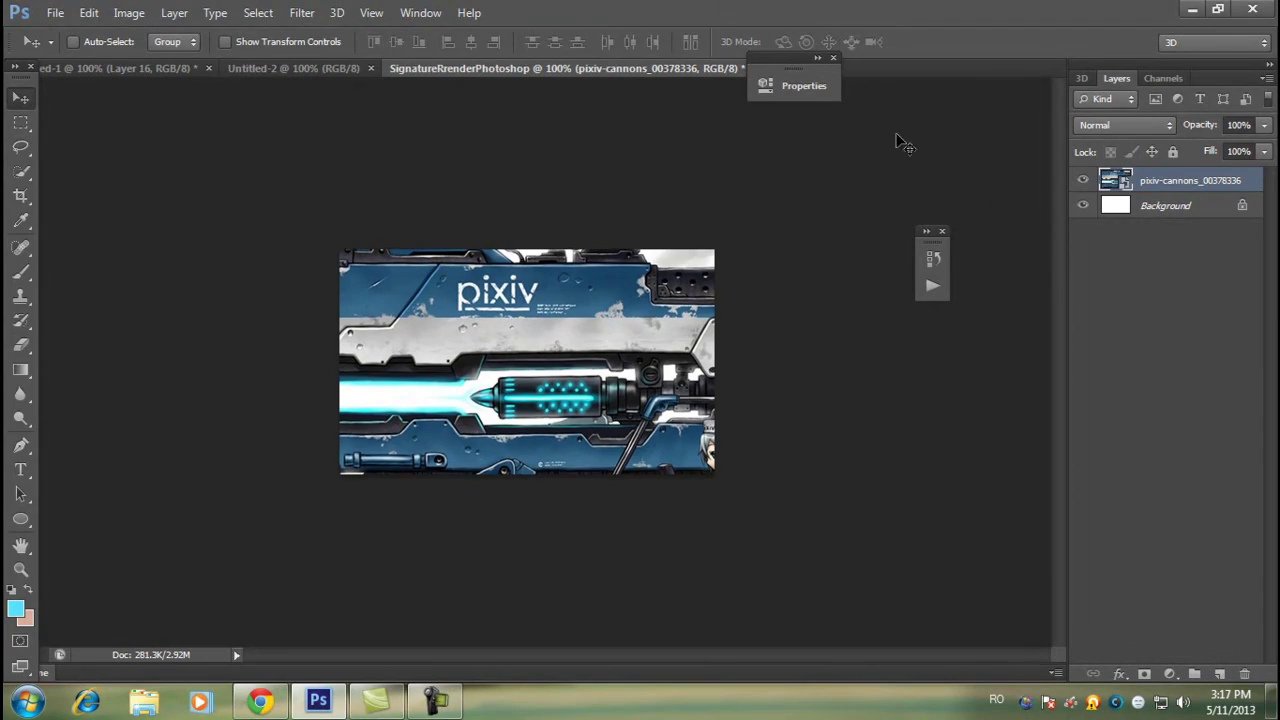
- Drag the liquid_nitrogen render onto the canvas and enlarge it to about 220%
left_click(1196, 10)
left_click_drag(311, 383, 311, 405)
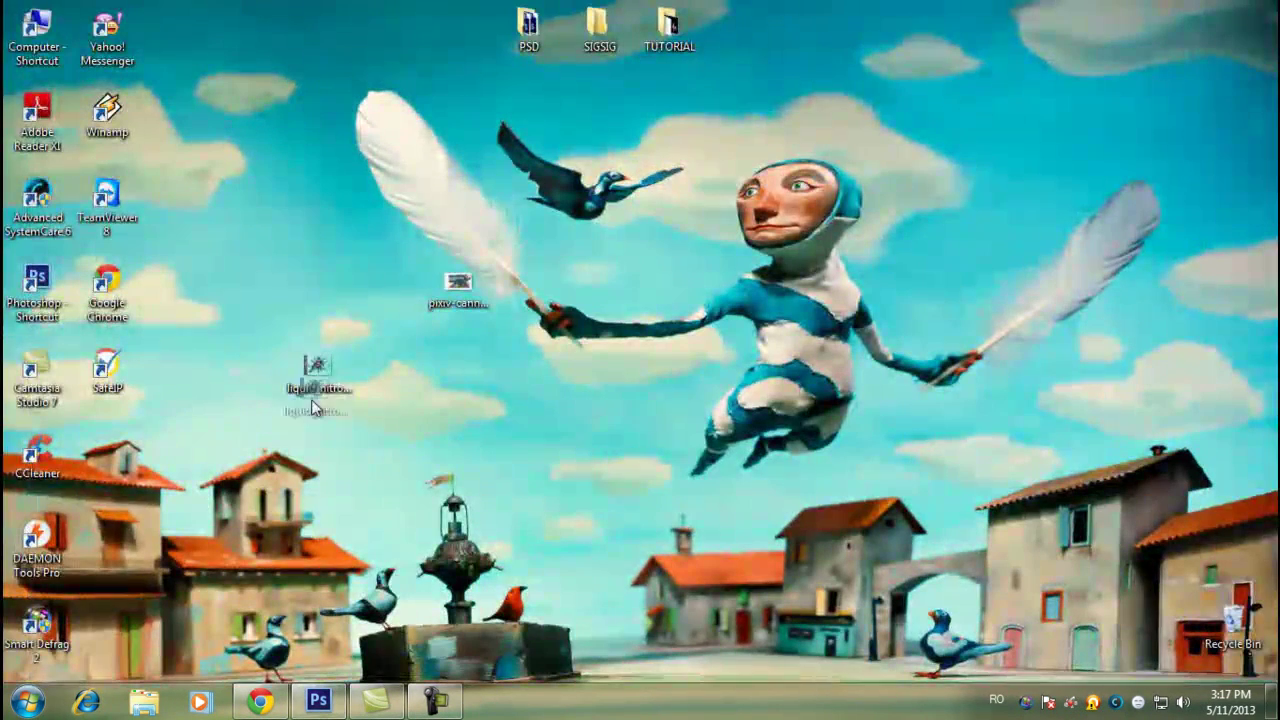
mouse_move(435, 545)
left_mouse_down()
mouse_move(391, 440)
mouse_move(370, 572)
mouse_move(318, 700)
mouse_move(372, 578)
left_mouse_up()
left_click_drag(617, 301, 821, 147)
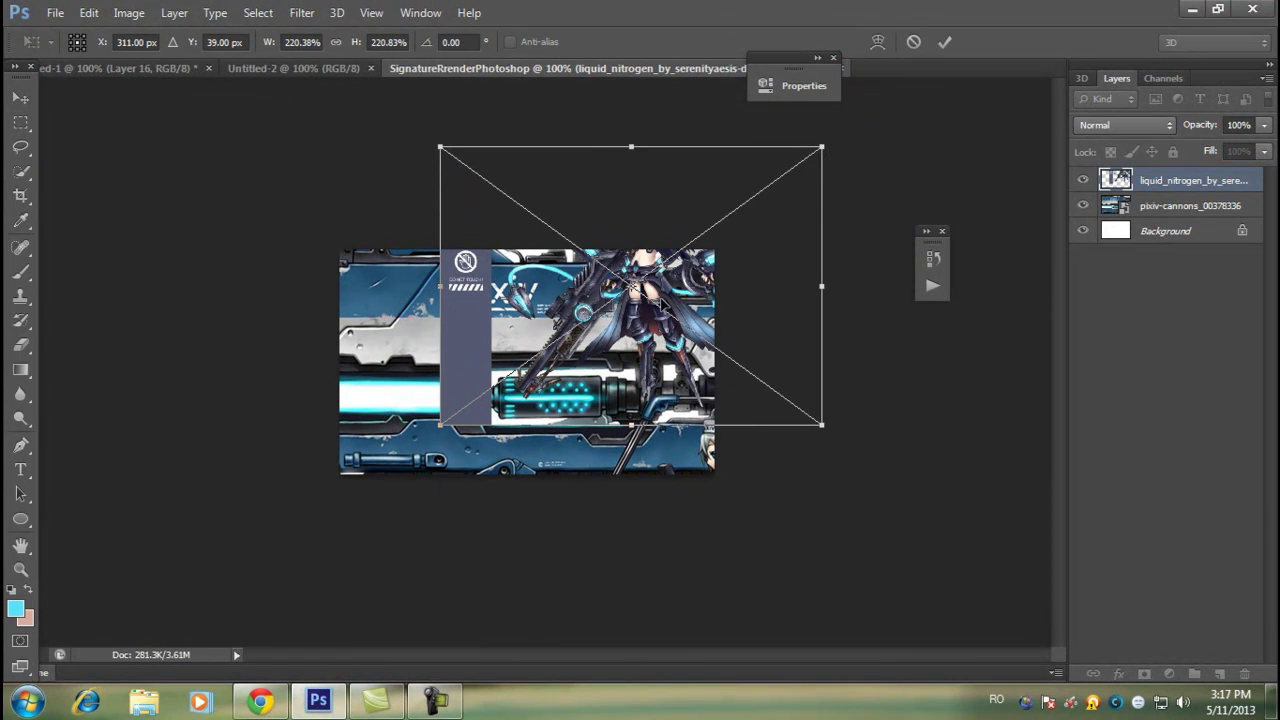
left_click_drag(630, 290, 522, 375)
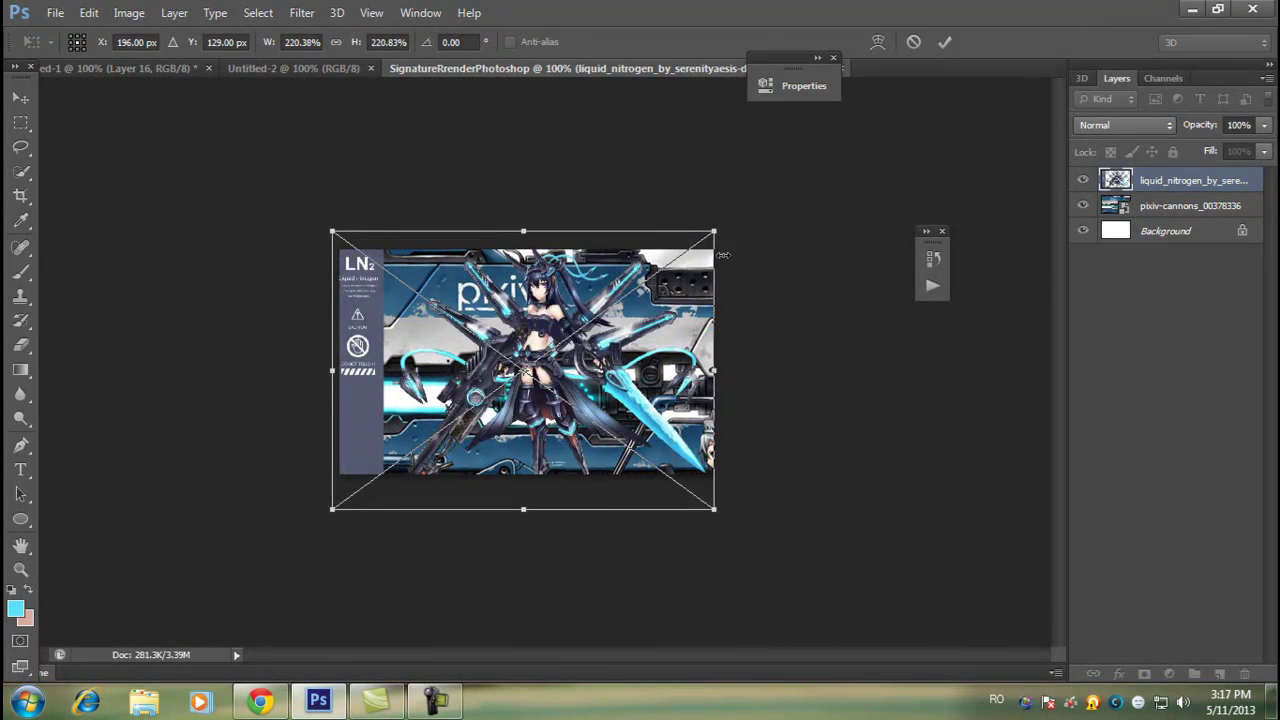
- Enlarge the render to about 326%, centre the girl, commit and nudge it into place
left_click_drag(716, 231, 831, 143)
left_click_drag(682, 312, 607, 381)
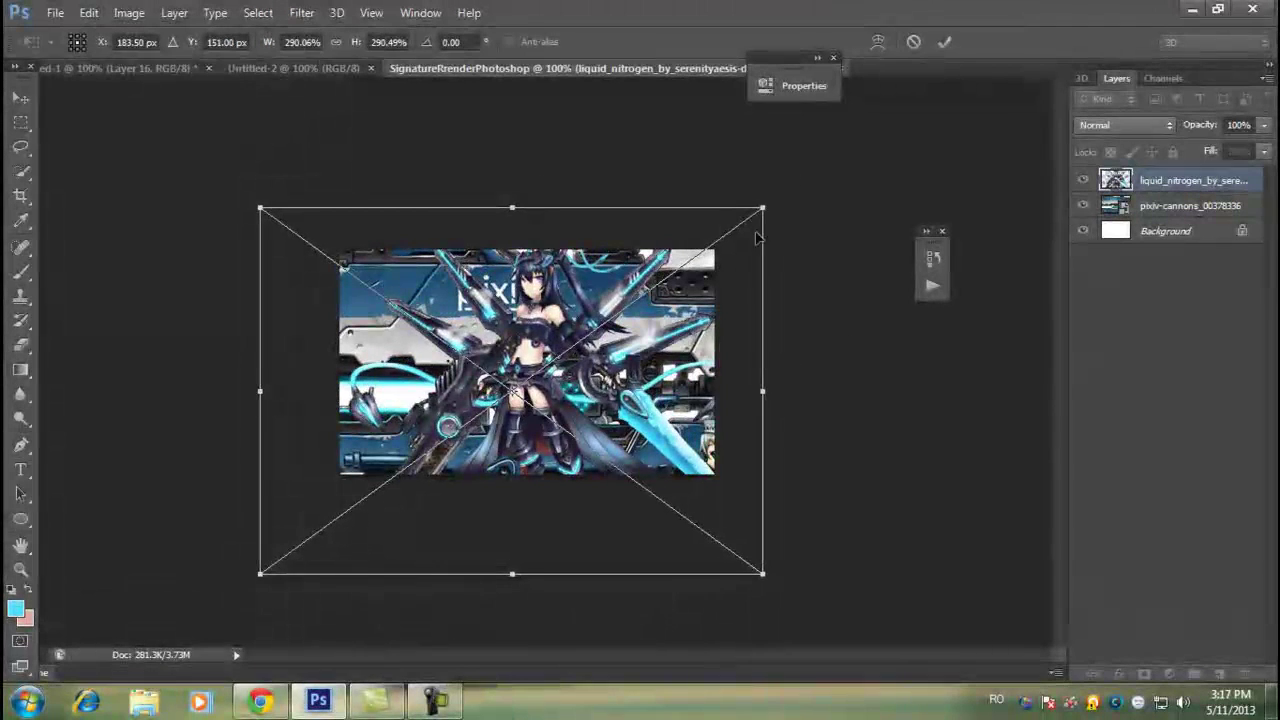
left_click_drag(767, 204, 826, 162)
left_click_drag(667, 301, 625, 337)
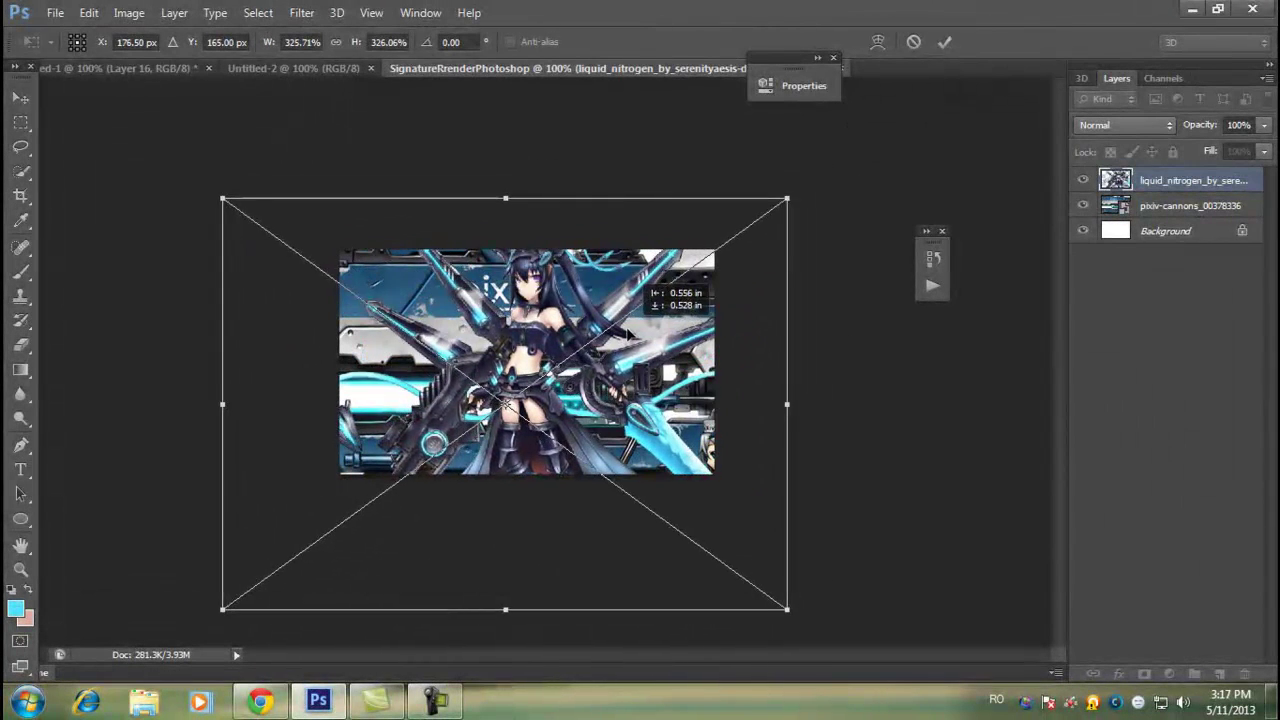
key("Return")
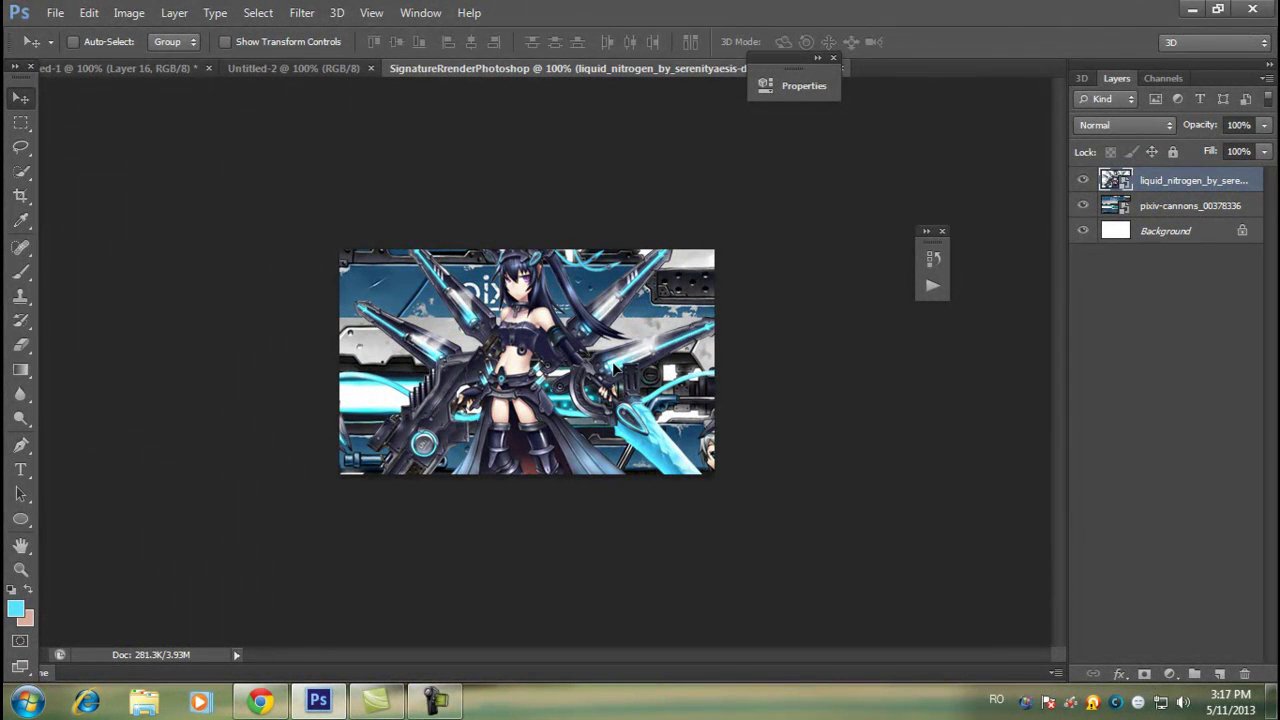
left_click_drag(614, 369, 620, 376)
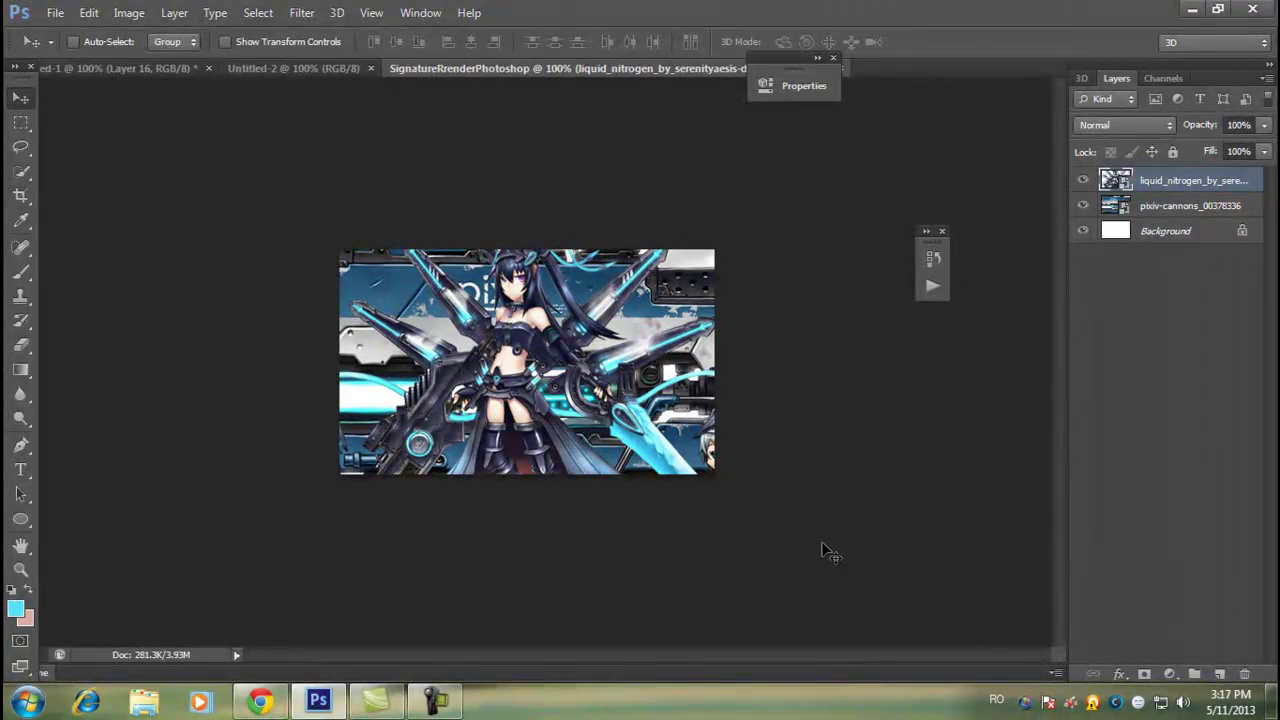
- Open the liquid_nitrogen PNG from the desktop as its own document
left_click(52, 12)
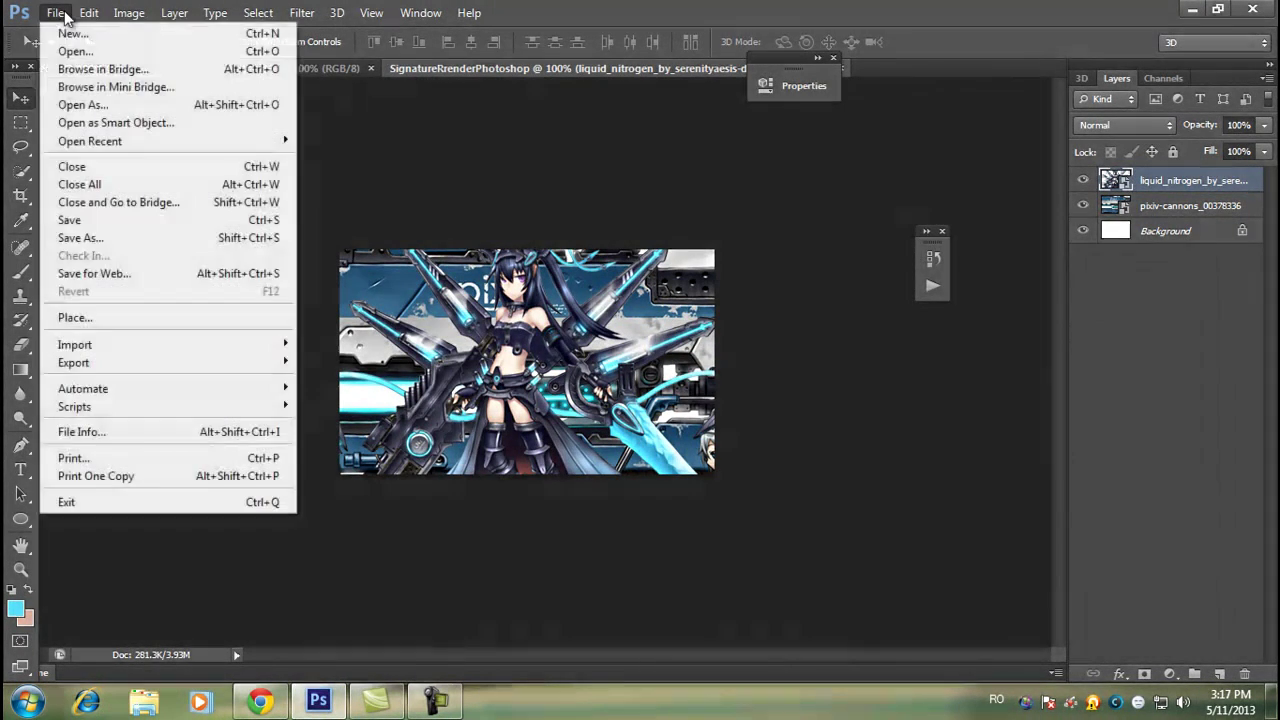
left_click(60, 48)
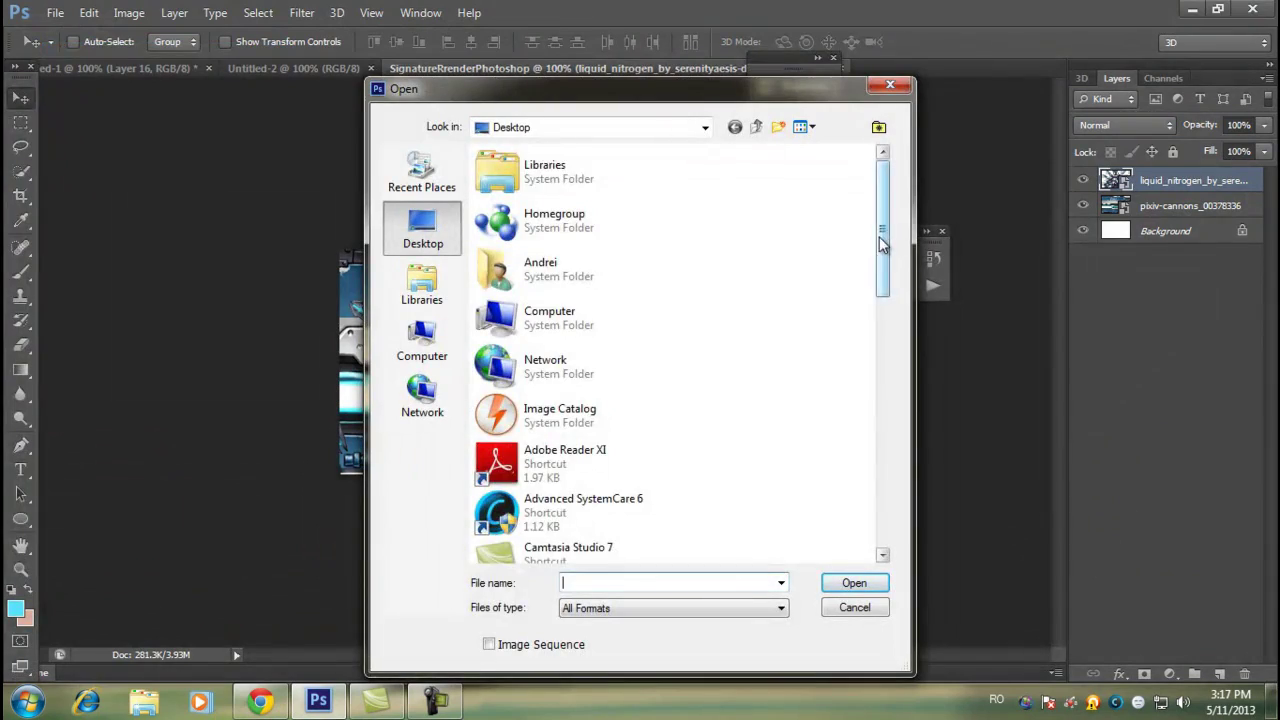
left_click_drag(881, 244, 884, 510)
left_click(583, 488)
left_click(595, 390)
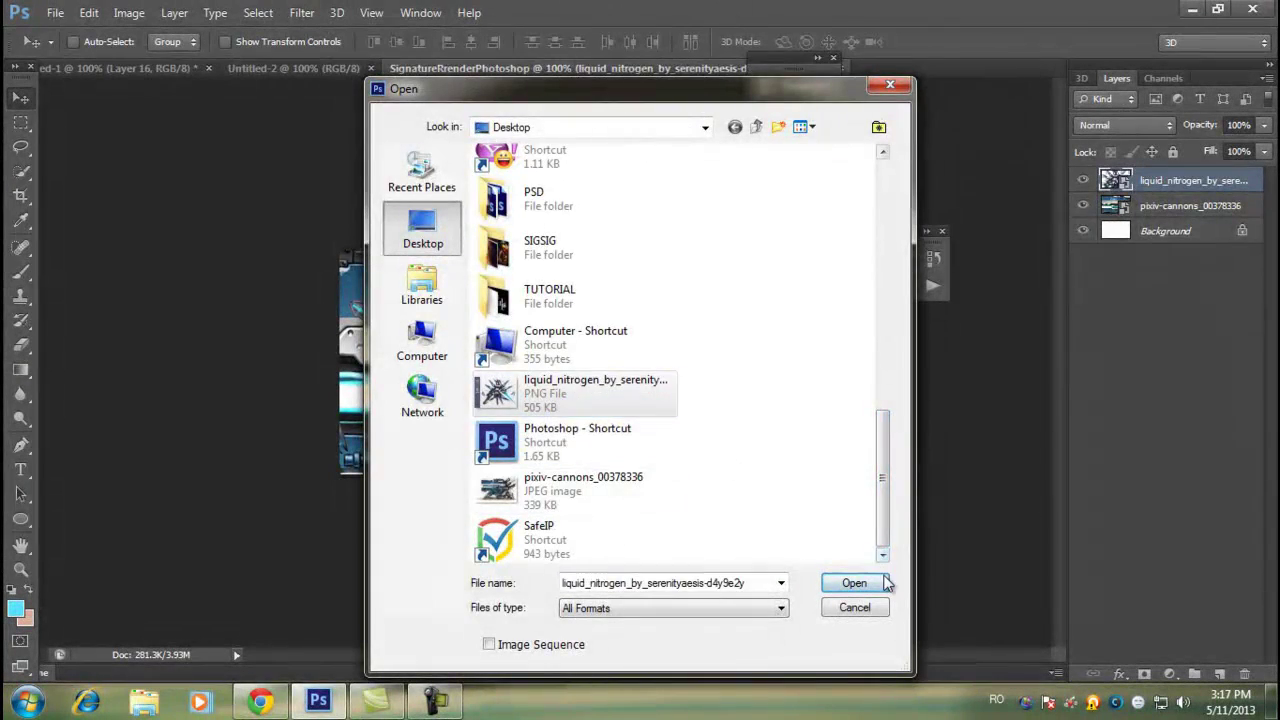
left_click(886, 583)
- Erase the grey LN2 side panel with a size-49 eraser and drag the render onto the signature
left_click_drag(23, 343, 65, 352)
left_click_drag(253, 165, 262, 310)
mouse_move(255, 200)
left_mouse_down()
mouse_move(280, 520)
mouse_move(268, 480)
left_mouse_up()
left_click_drag(265, 525, 250, 422)
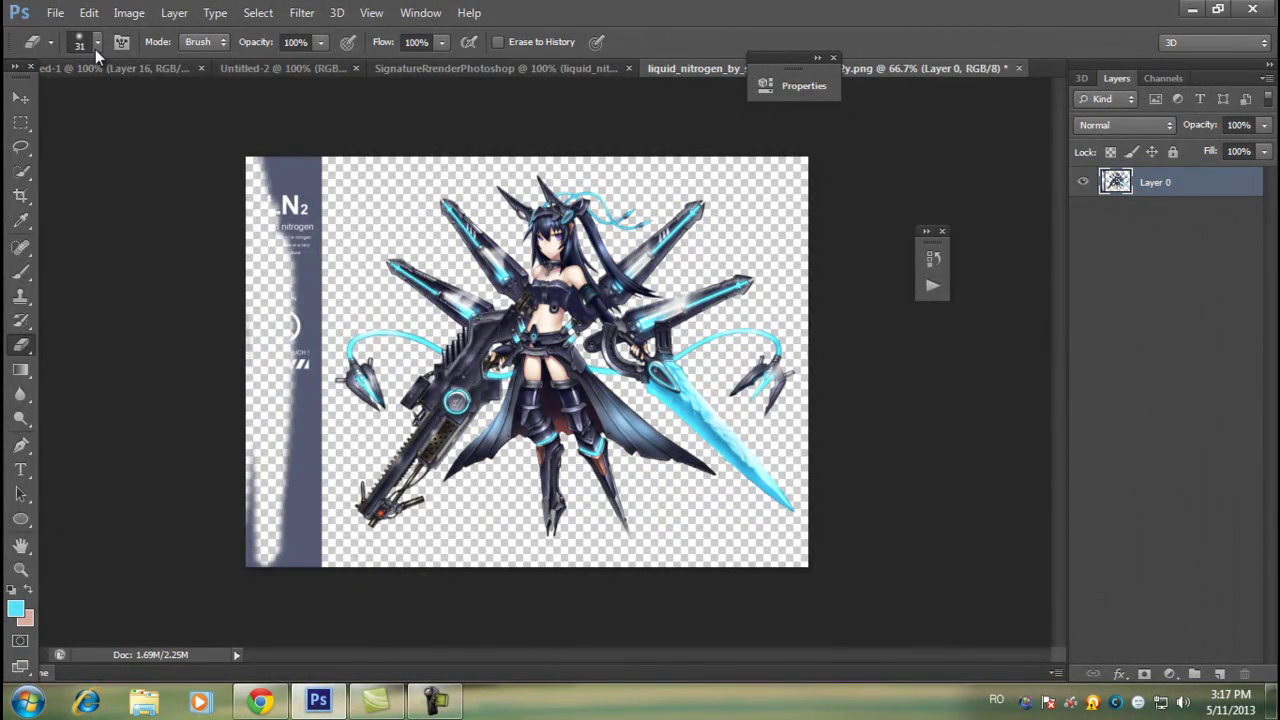
left_click(96, 42)
left_click(533, 7)
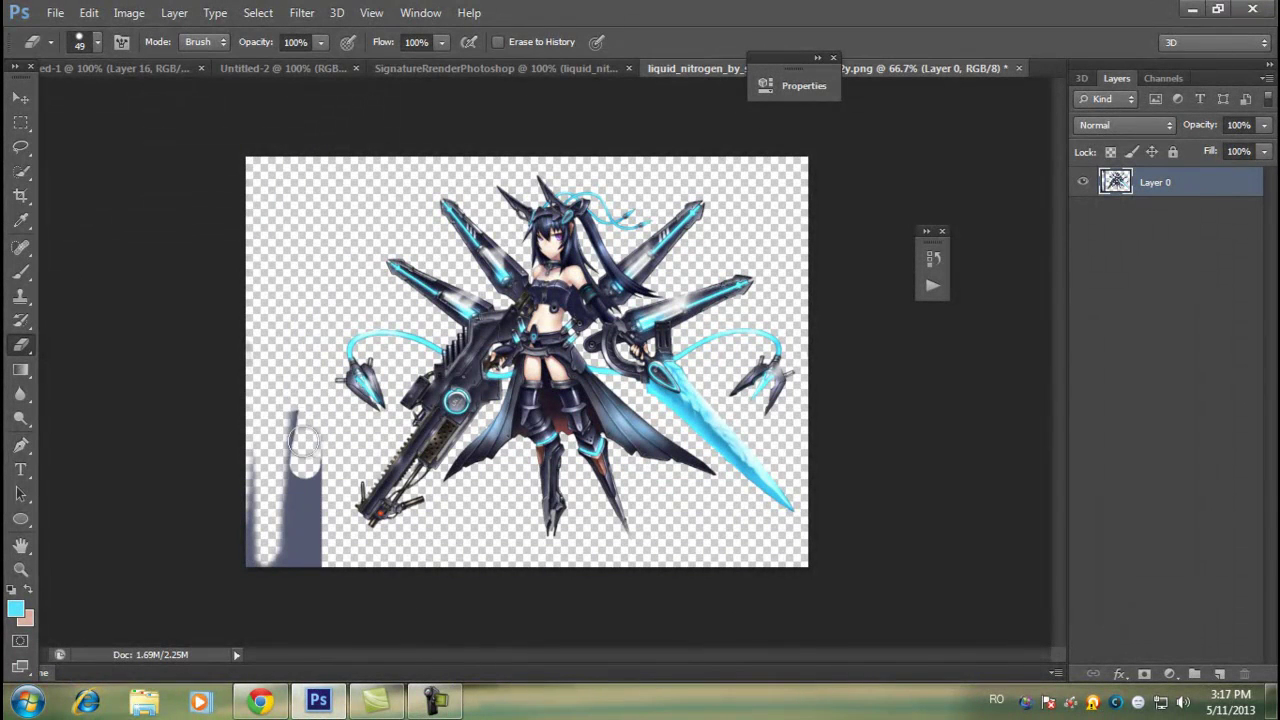
left_click_drag(300, 488, 318, 548)
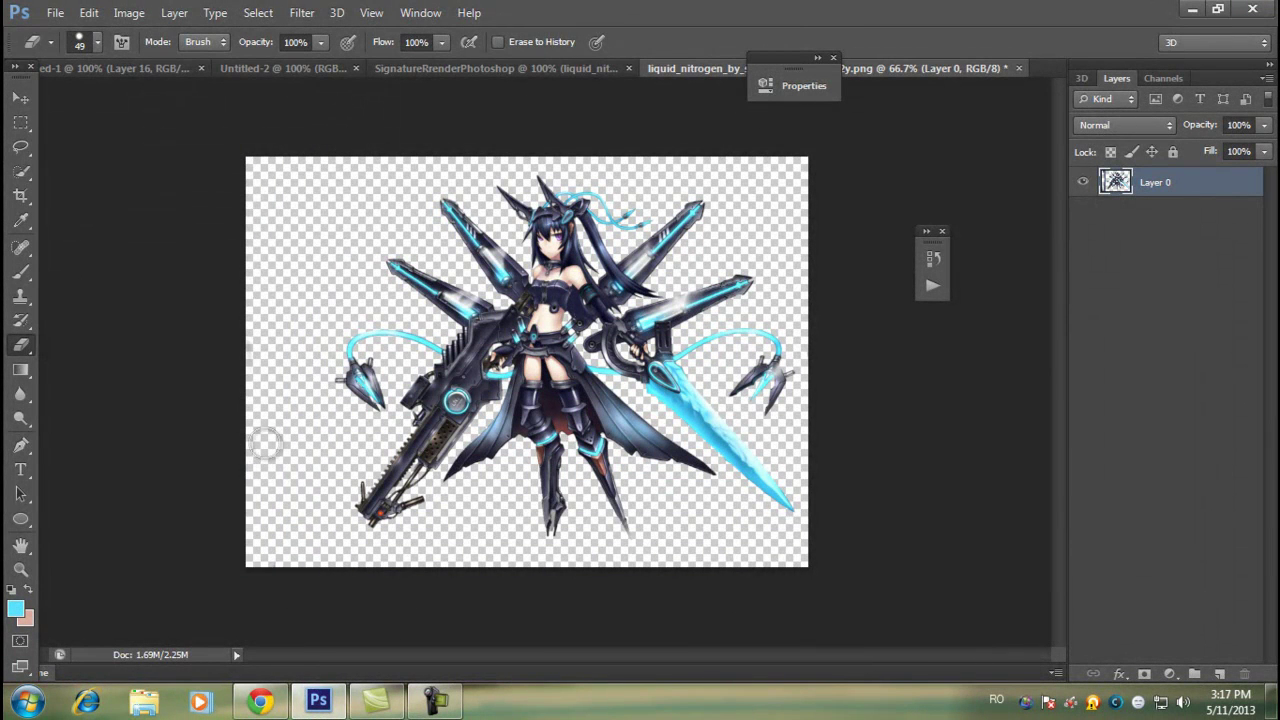
left_click(21, 97)
left_click_drag(625, 280, 533, 77)
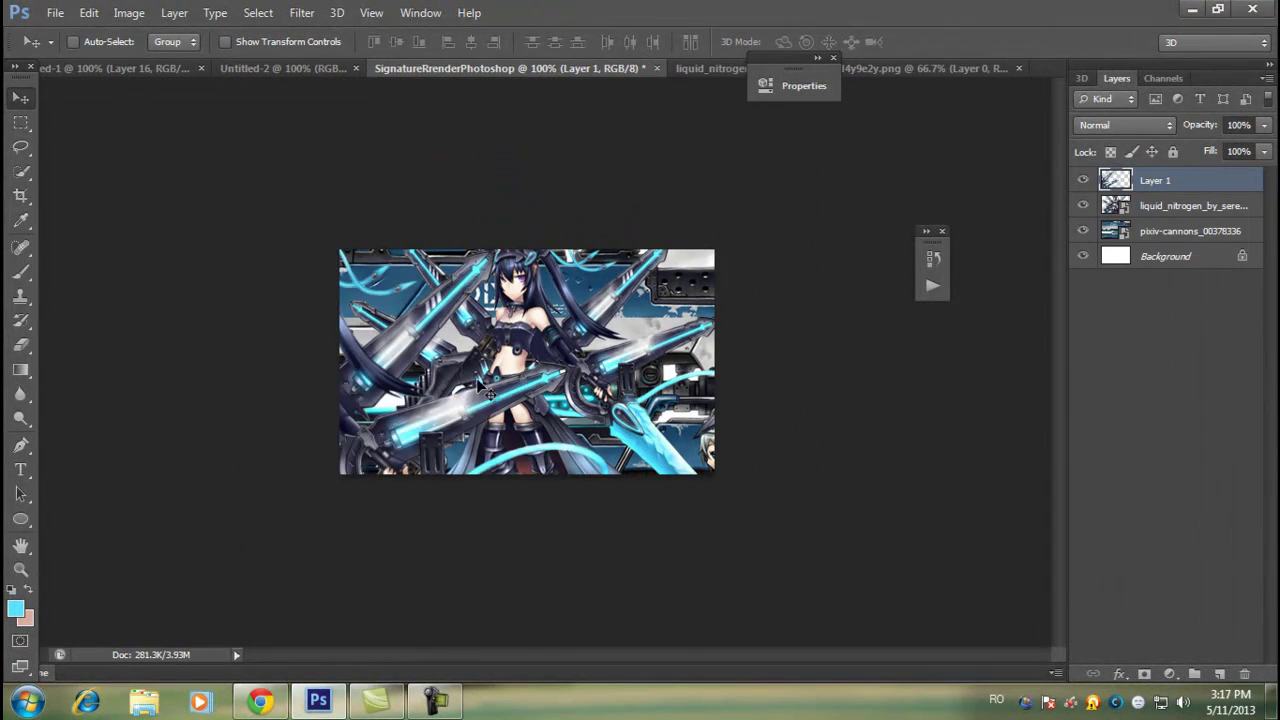
- Drop the render in as Layer 1, scaled to about 79% and rotated 6.51°
left_click_drag(533, 77, 380, 425)
left_click(89, 12)
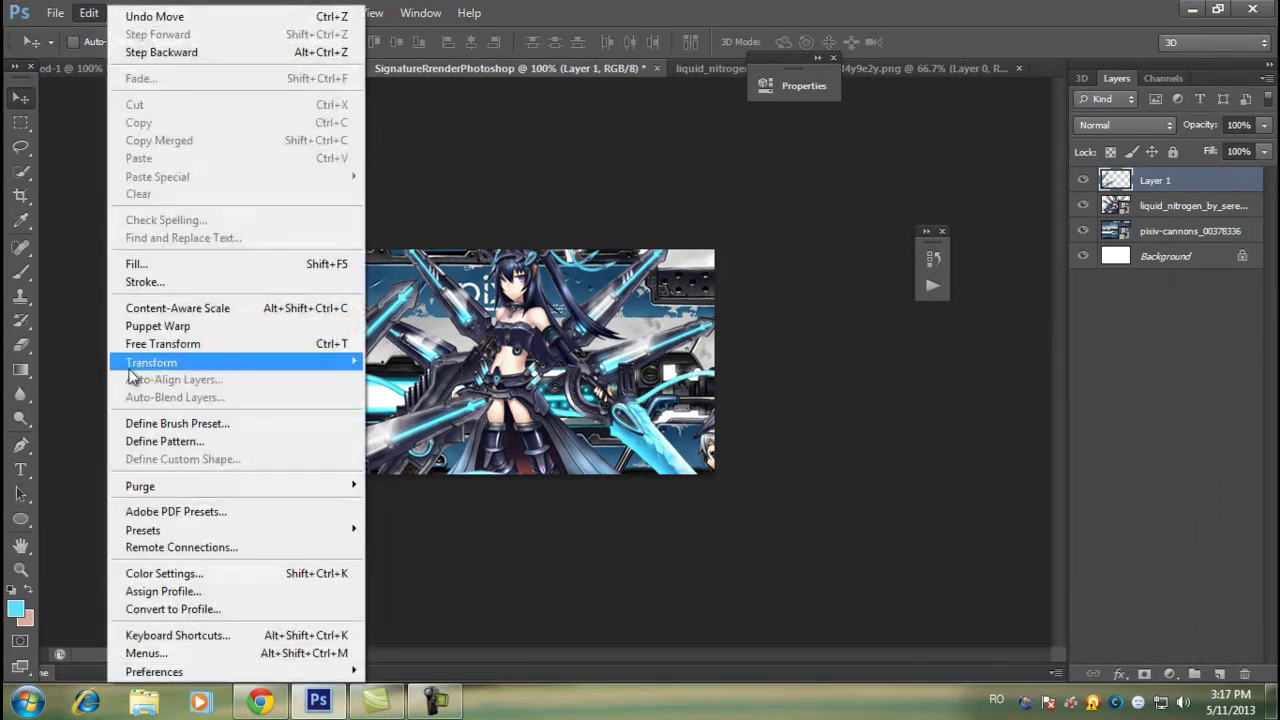
left_click(222, 343)
left_click_drag(577, 212, 391, 337)
mouse_move(231, 549)
left_mouse_down()
mouse_move(367, 425)
mouse_move(381, 392)
left_mouse_up()
mouse_move(672, 345)
left_mouse_down()
mouse_move(676, 528)
mouse_move(760, 458)
left_mouse_up()
mouse_move(357, 484)
left_mouse_down()
mouse_move(355, 517)
mouse_move(344, 511)
left_mouse_up()
key("Return")
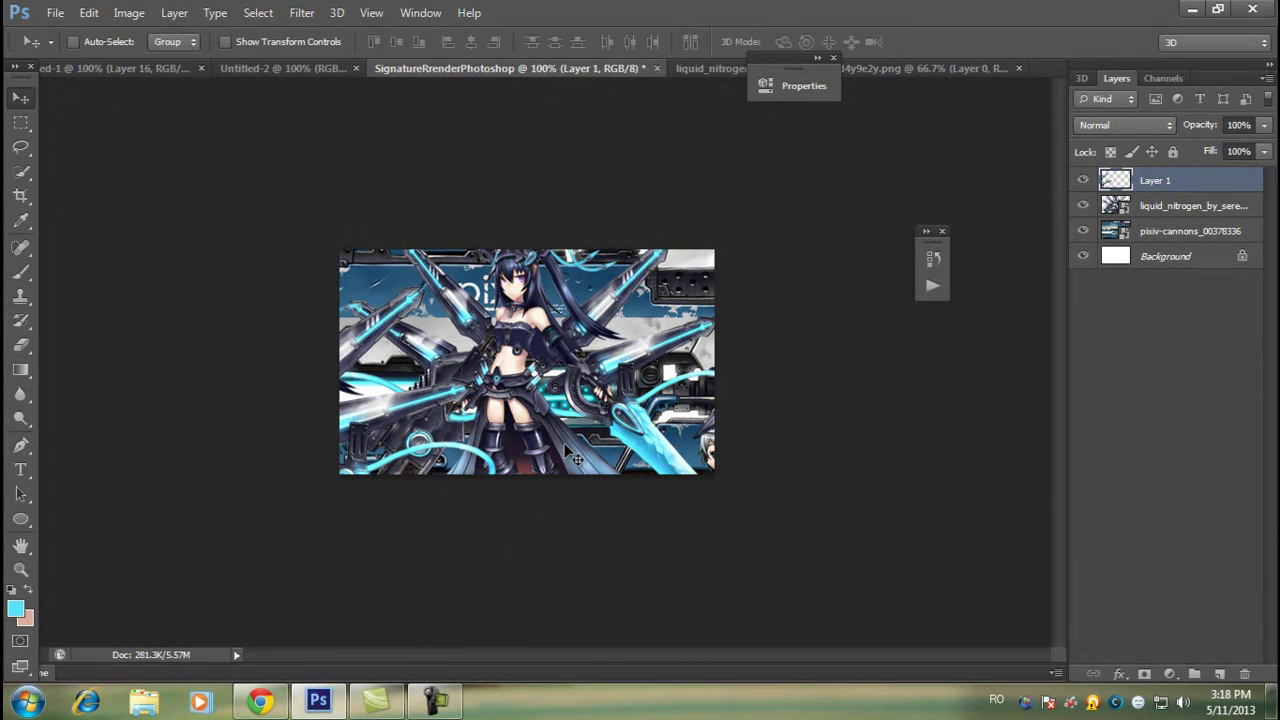
- Duplicate Layer 1, flip the copy horizontally to the right side, and drag the render in again
key("ctrl+j")
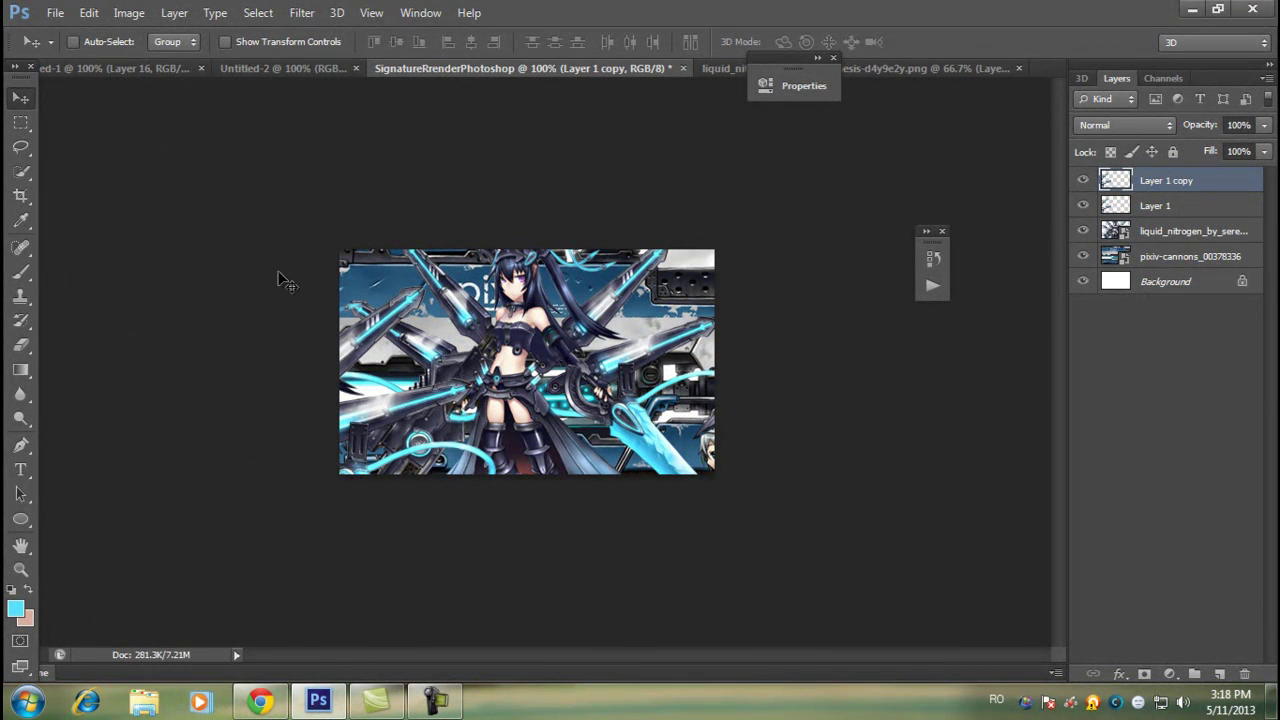
left_click(90, 14)
left_click(140, 345)
right_click(441, 398)
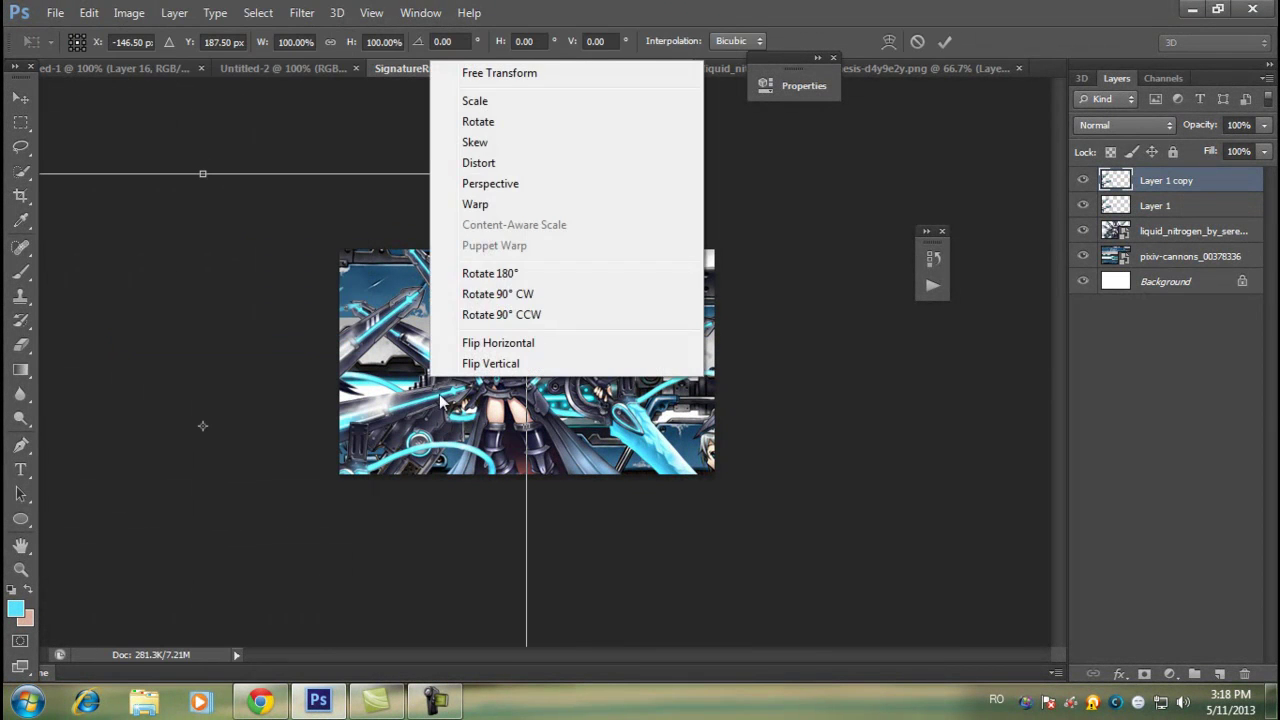
left_click(498, 342)
mouse_move(75, 396)
left_mouse_down()
mouse_move(680, 425)
mouse_move(718, 390)
left_mouse_up()
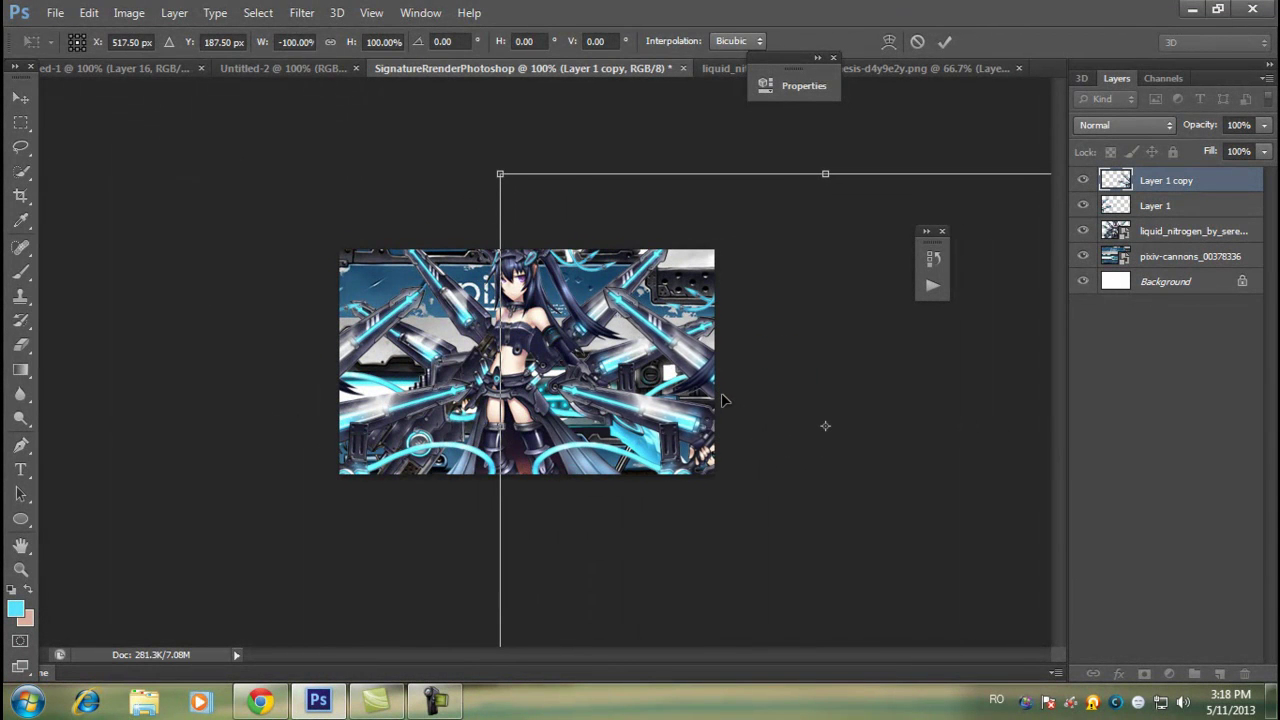
key("Return")
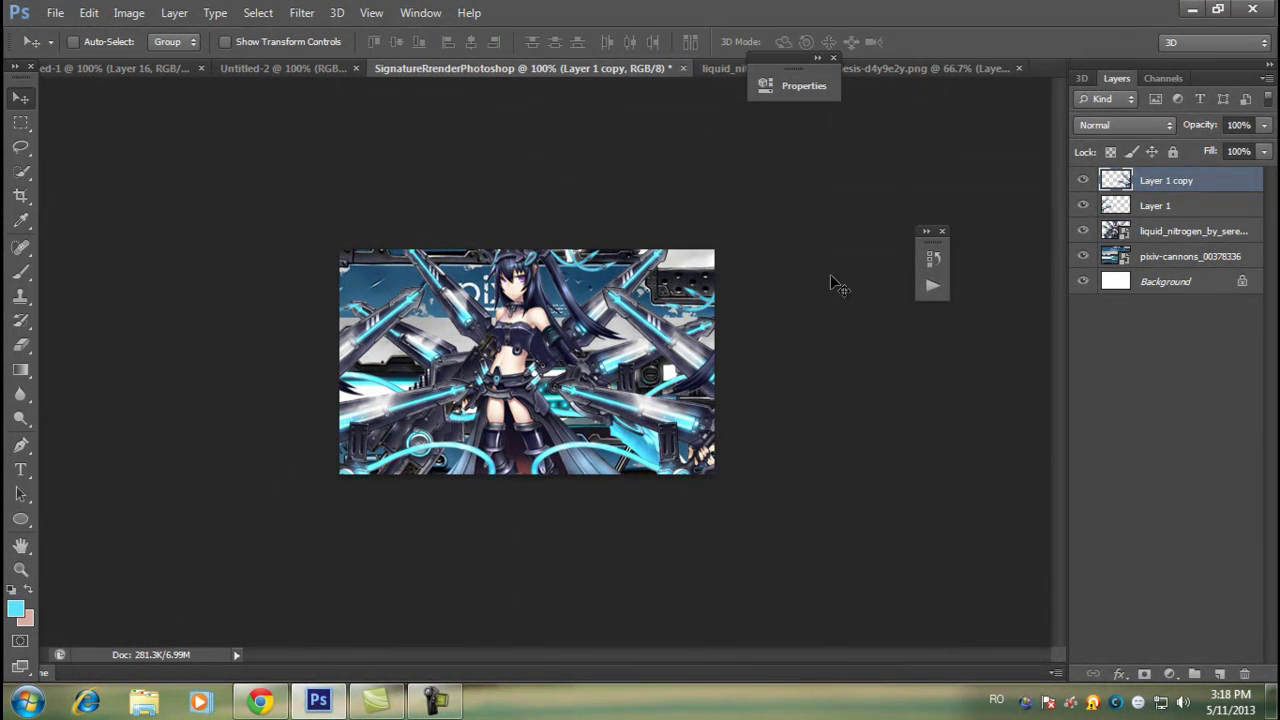
left_click(722, 70)
left_click_drag(560, 340, 565, 60)
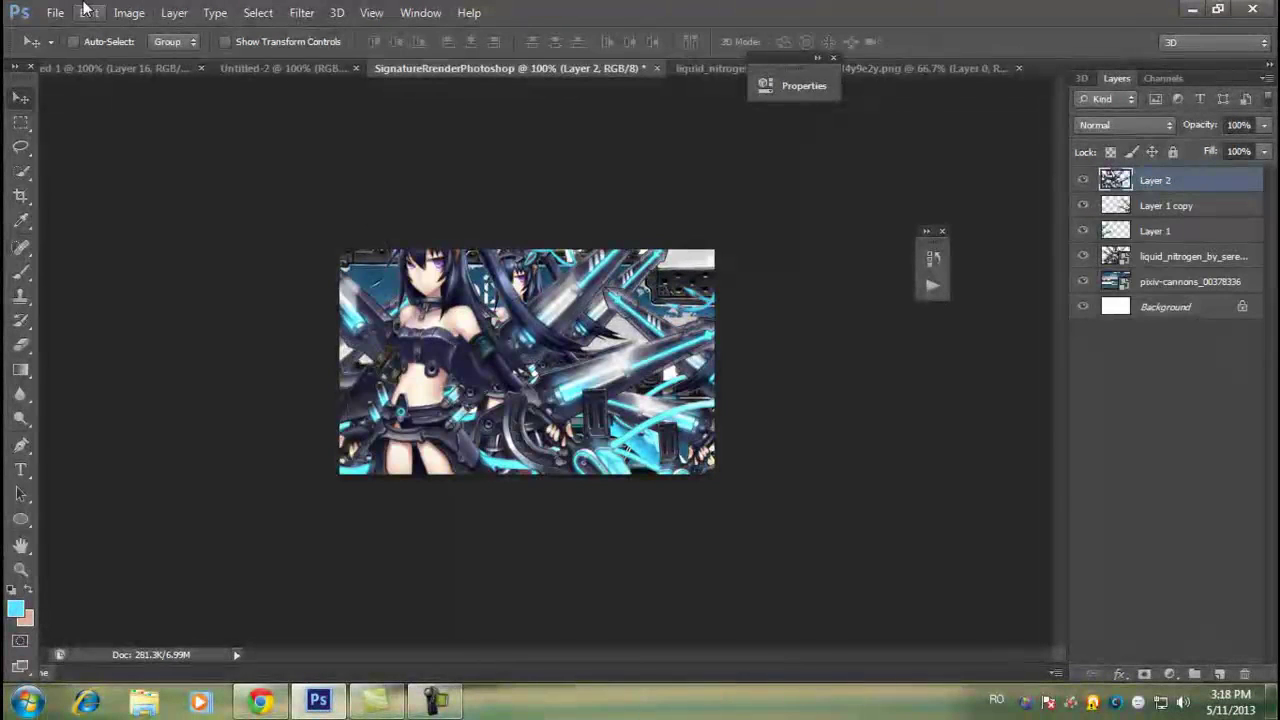
- Scale Layer 2 to about 56%, rotate it to -175° and shift it toward the top
left_click(88, 12)
left_click(125, 346)
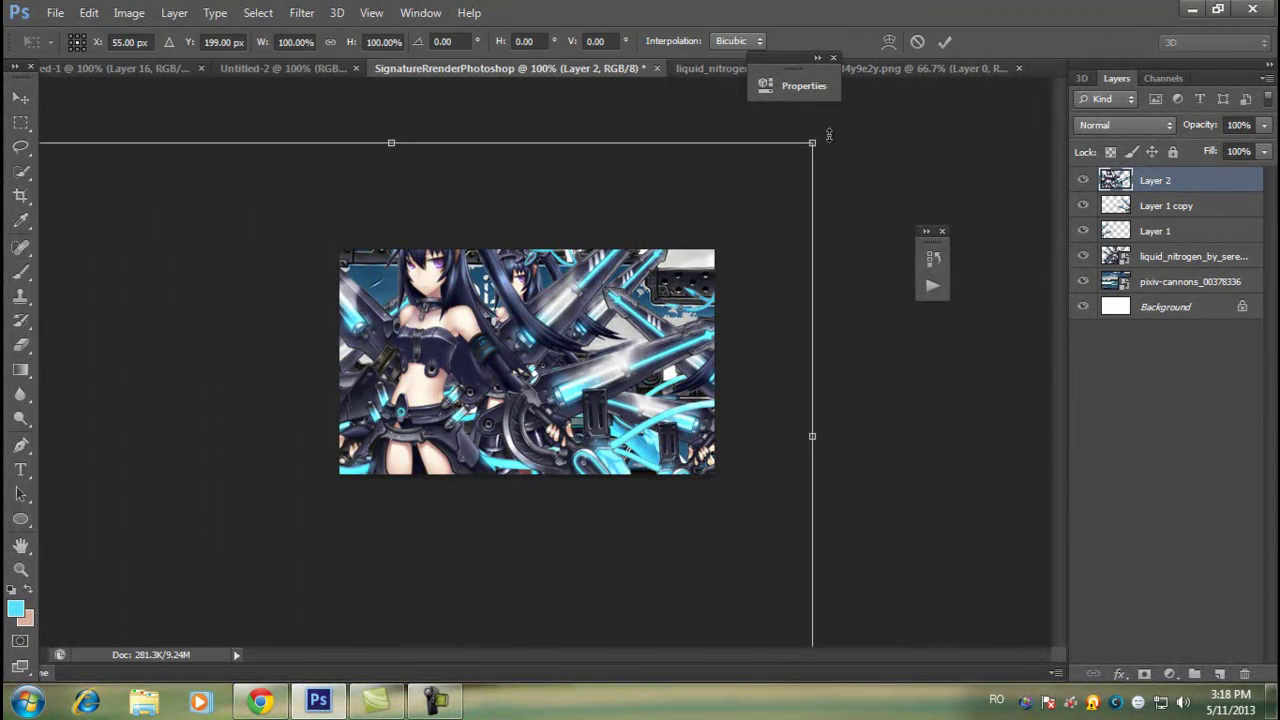
left_click_drag(812, 143, 205, 566)
left_click_drag(47, 667, 90, 560)
left_click_drag(479, 470, 641, 222)
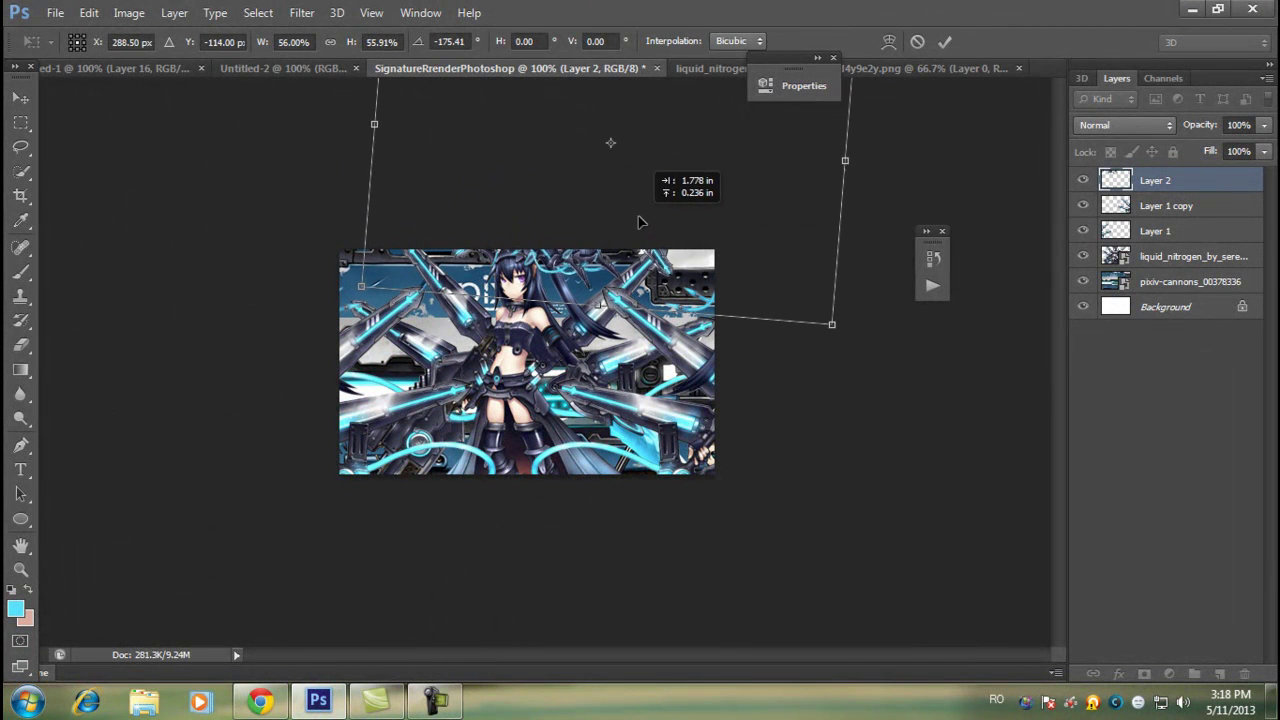
key("Return")
mouse_move(686, 241)
left_mouse_down()
mouse_move(622, 238)
mouse_move(556, 178)
left_mouse_up()
- Duplicate Layer 2, then move the copy down and flip it horizontally
key("ctrl+j")
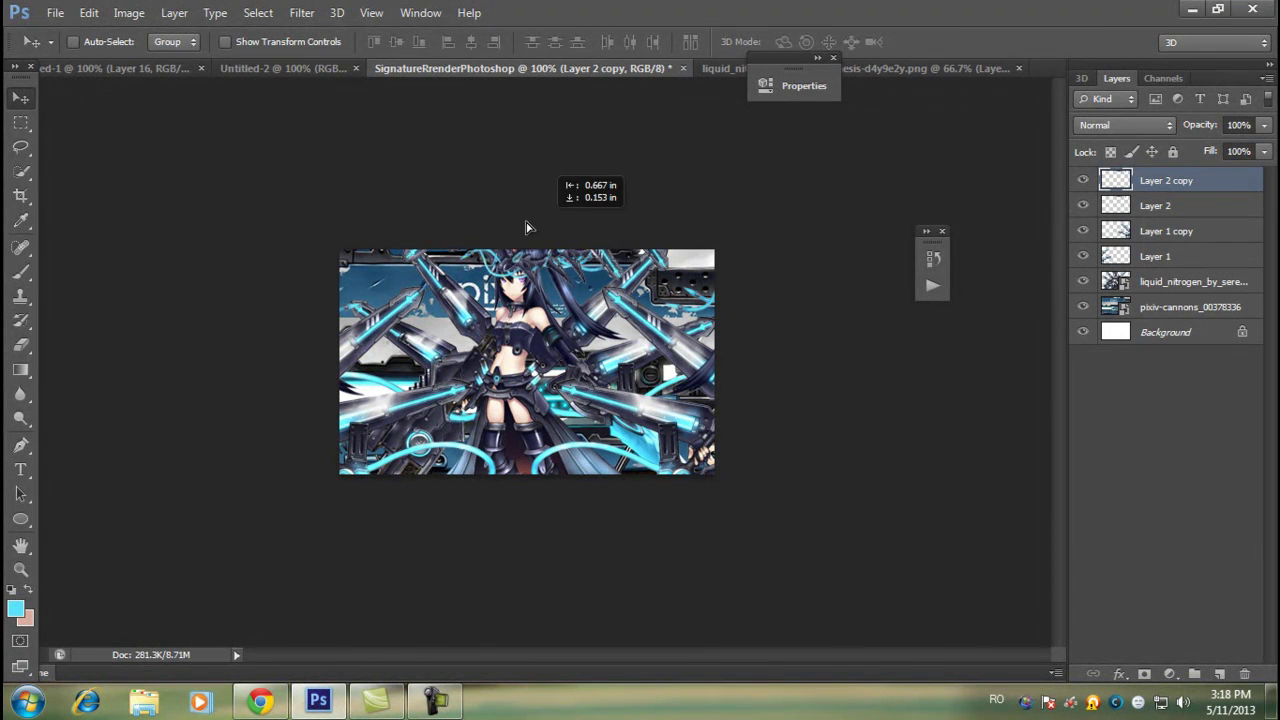
left_click(89, 12)
left_click(140, 324)
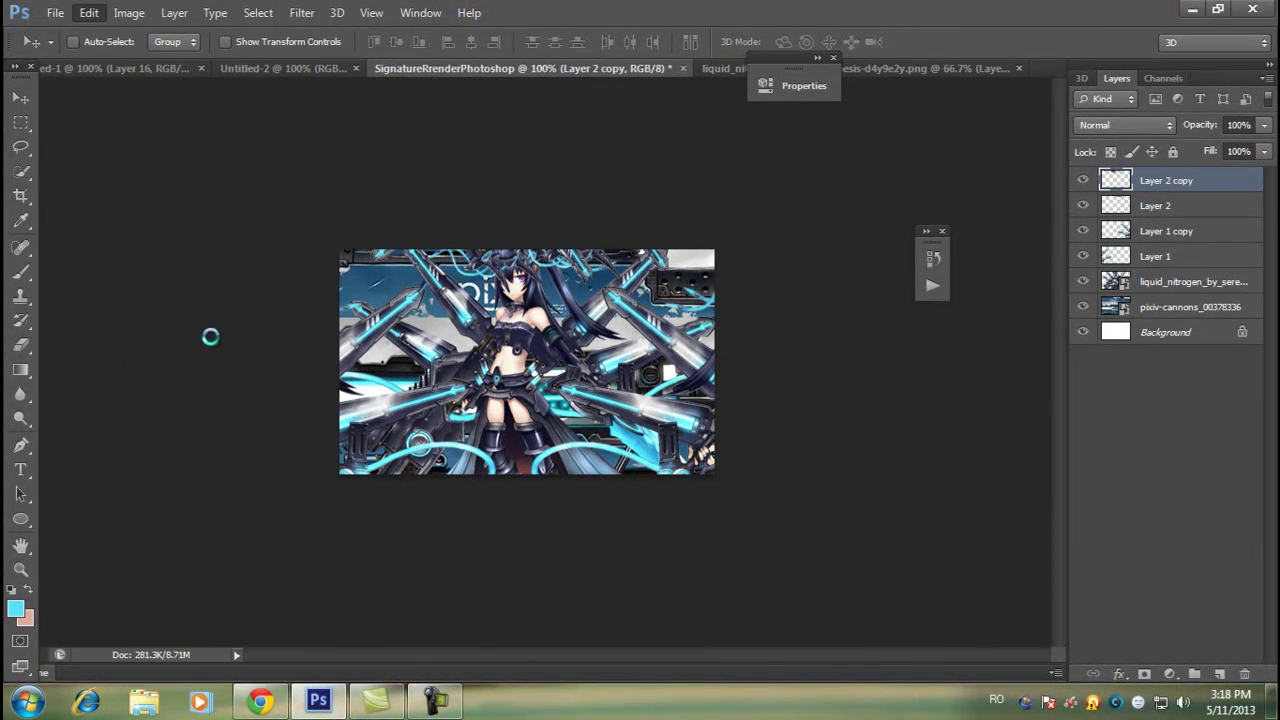
key("Escape")
left_click(92, 12)
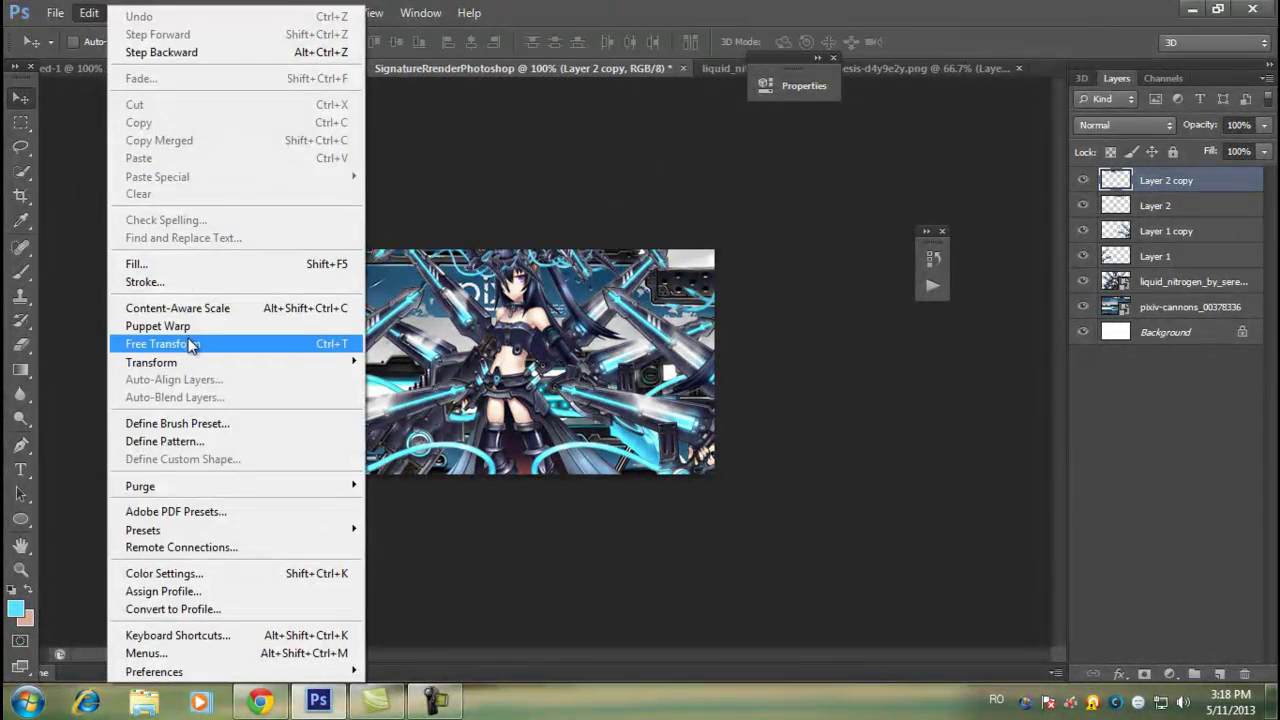
left_click(140, 340)
mouse_move(527, 155)
left_mouse_down()
mouse_move(507, 259)
mouse_move(450, 218)
left_mouse_up()
right_click(482, 330)
left_click(530, 608)
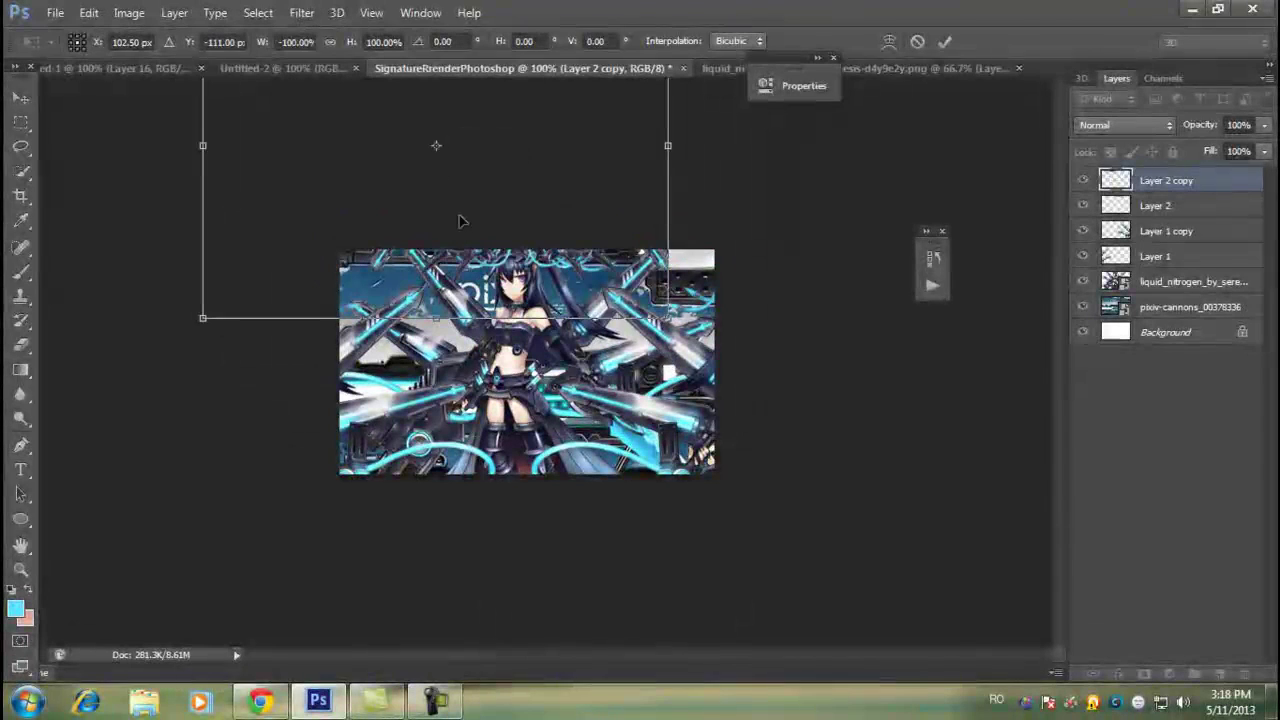
key("Return")
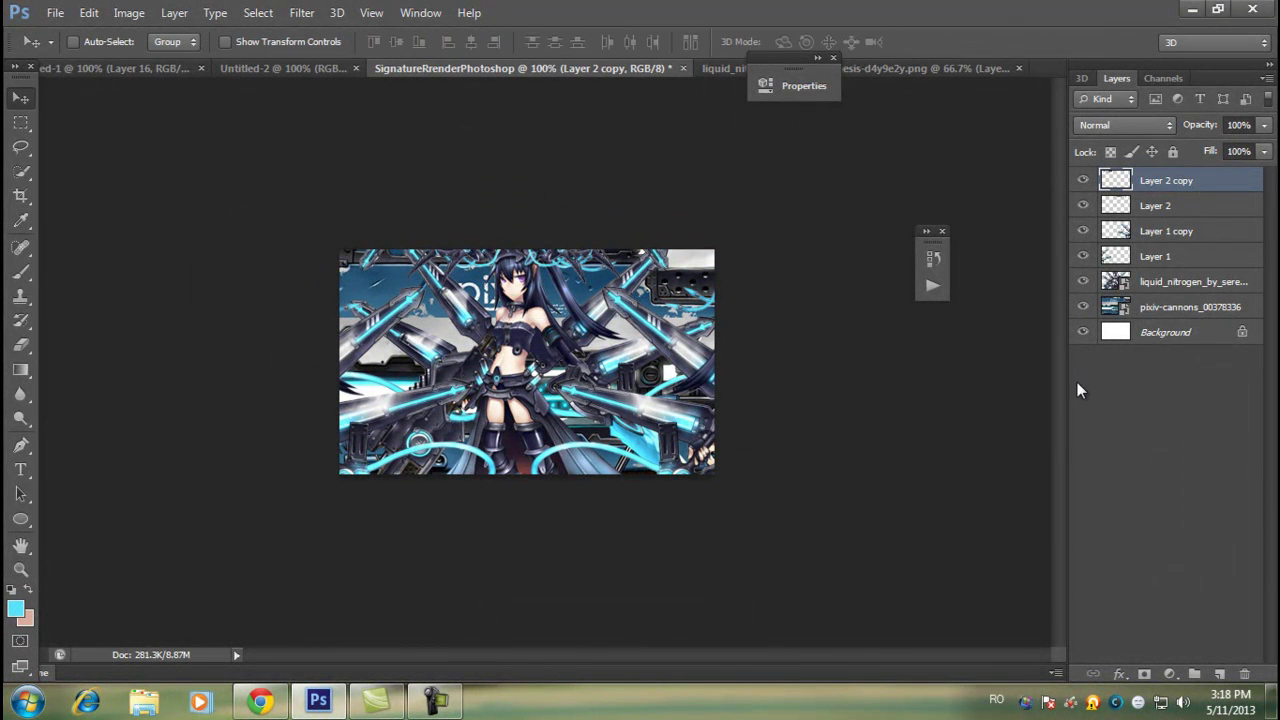
- Bring the liquid_nitrogen render in as Layer 3 and flip it horizontally
left_click(739, 71)
mouse_move(560, 340)
left_mouse_down()
mouse_move(528, 150)
mouse_move(560, 250)
left_mouse_up()
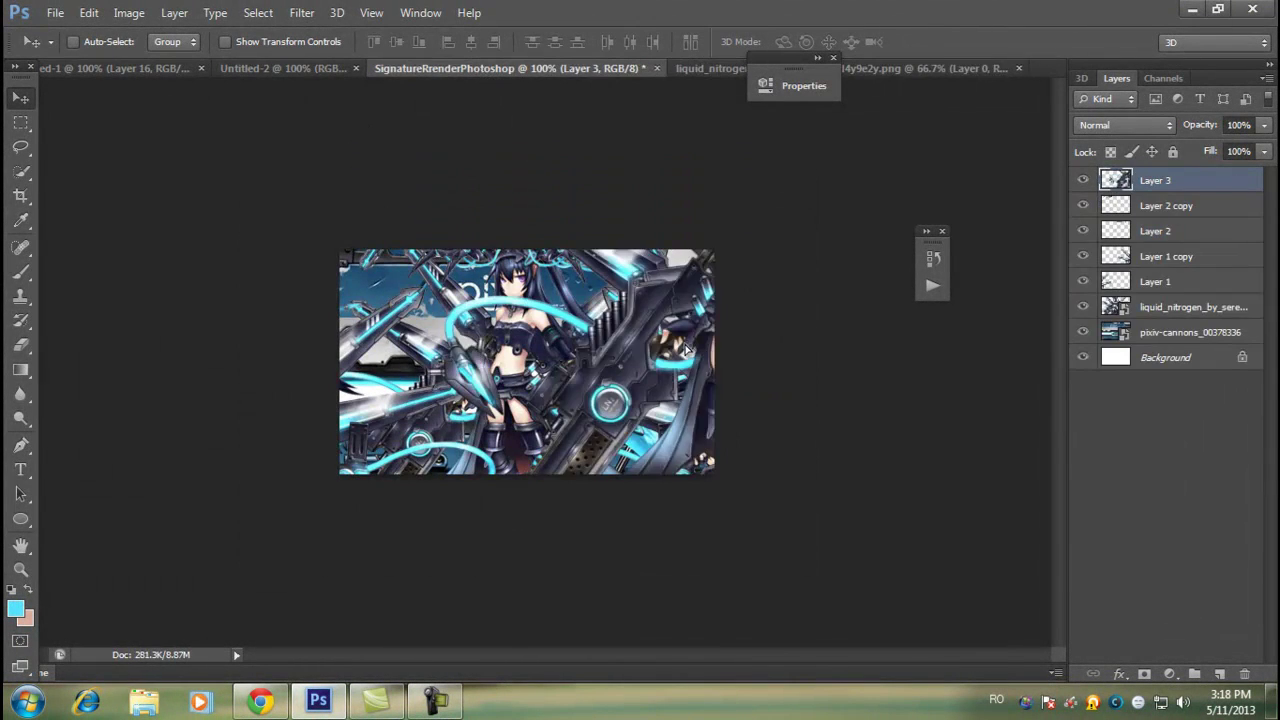
mouse_move(600, 330)
left_mouse_down()
mouse_move(816, 388)
mouse_move(695, 360)
left_mouse_up()
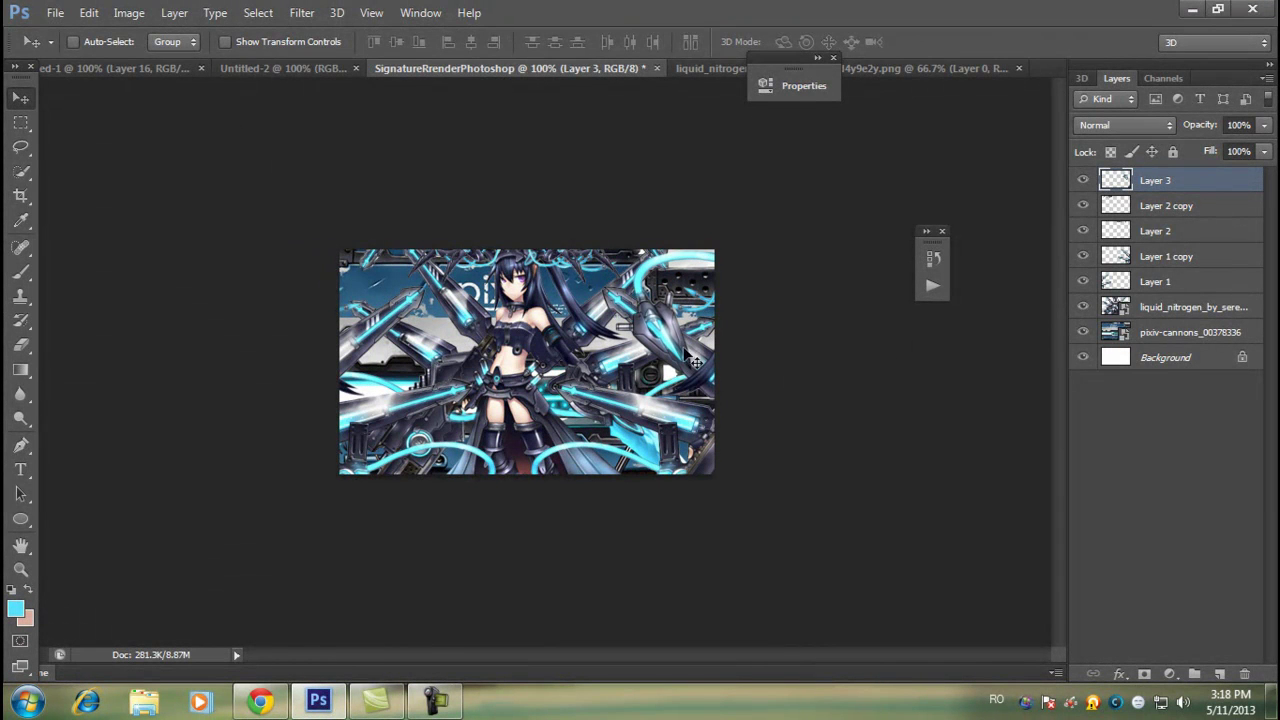
left_click(100, 12)
left_click(130, 340)
right_click(629, 316)
left_click(705, 601)
left_click_drag(797, 316, 584, 386)
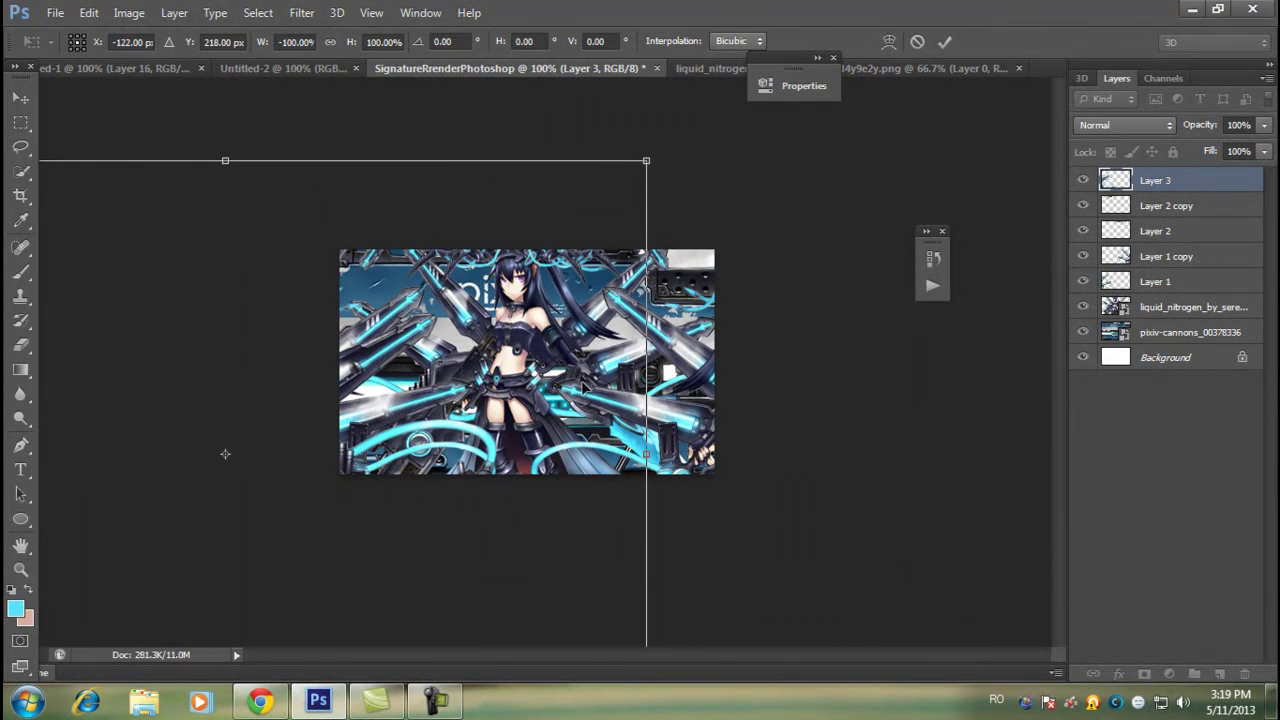
- Shrink Layer 3 to about 45%, rotate it about 80°, then enlarge it to about 68%
left_click_drag(648, 158, 193, 490)
left_click_drag(140, 543, 403, 332)
mouse_move(460, 490)
left_mouse_down()
mouse_move(515, 362)
mouse_move(549, 506)
left_mouse_up()
mouse_move(383, 373)
left_mouse_down()
mouse_move(337, 252)
mouse_move(336, 300)
left_mouse_up()
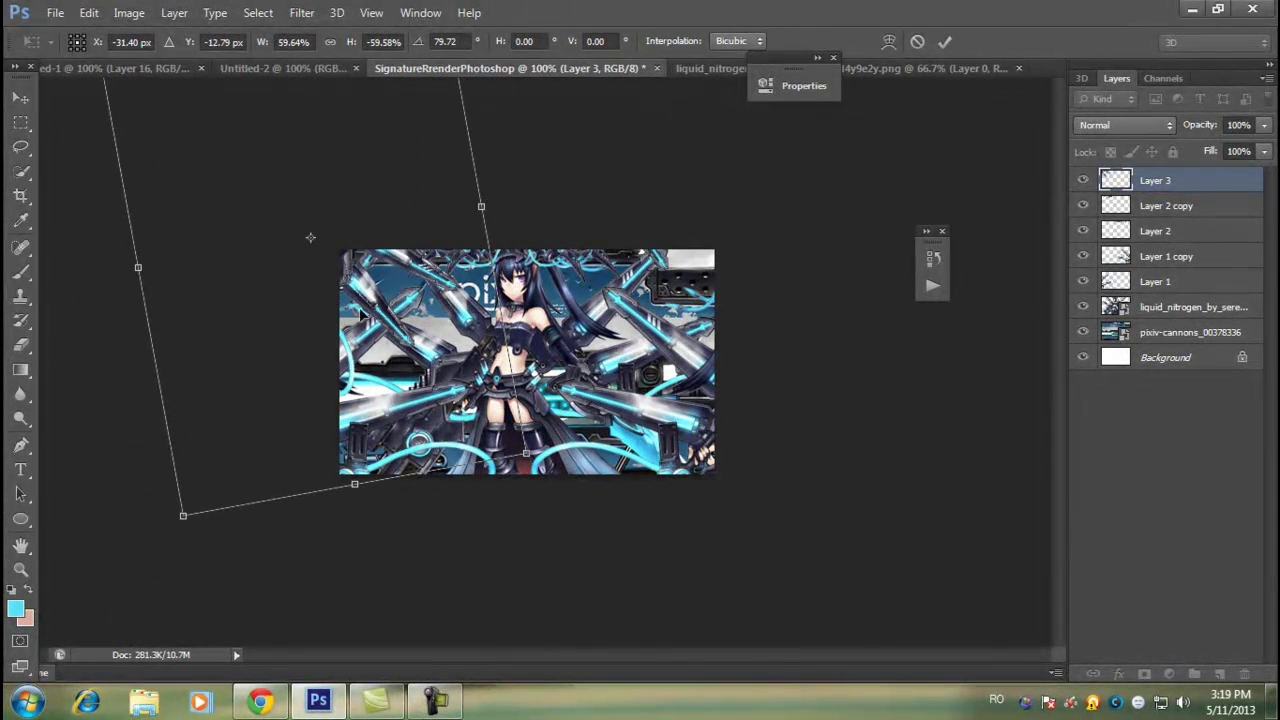
left_click_drag(430, 336, 417, 358)
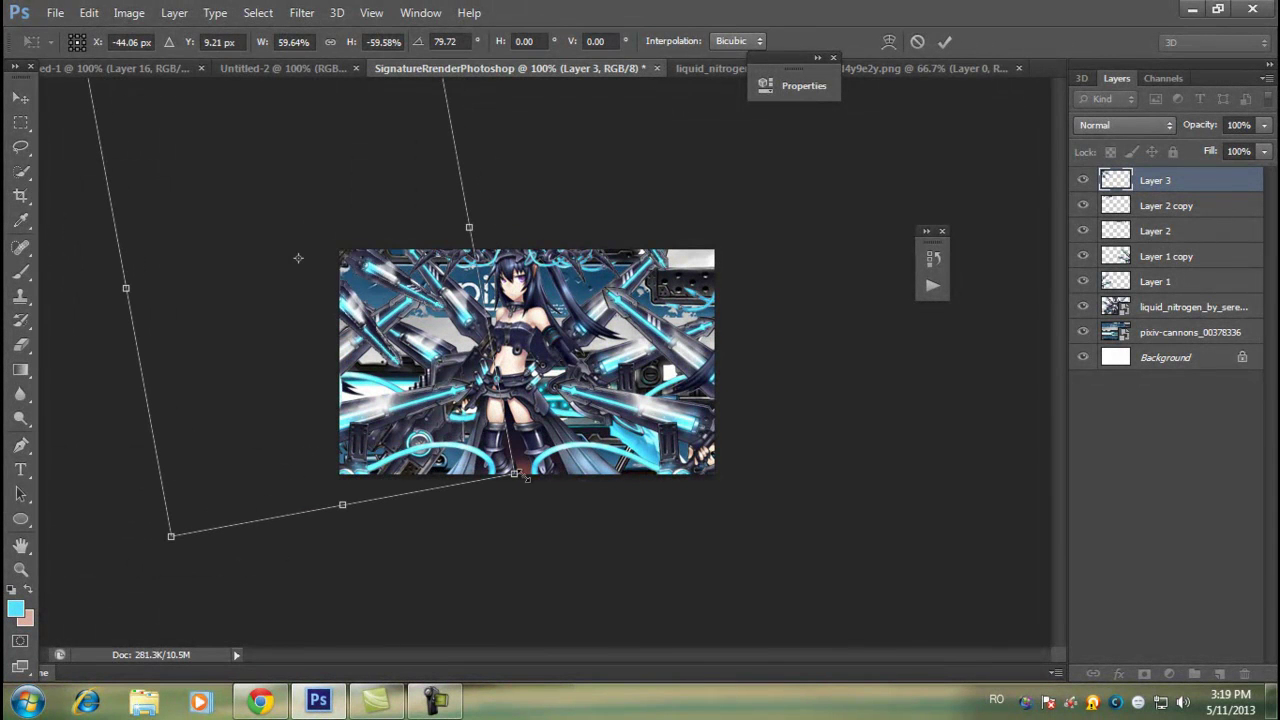
left_click_drag(516, 474, 575, 488)
left_click_drag(438, 358, 420, 384)
- Finish Layer 3 at 83% scale and 165.5° rotation, then duplicate it as Layer 3 copy
mouse_move(760, 290)
left_mouse_down()
mouse_move(720, 571)
mouse_move(378, 594)
left_mouse_up()
left_click_drag(474, 275, 692, 241)
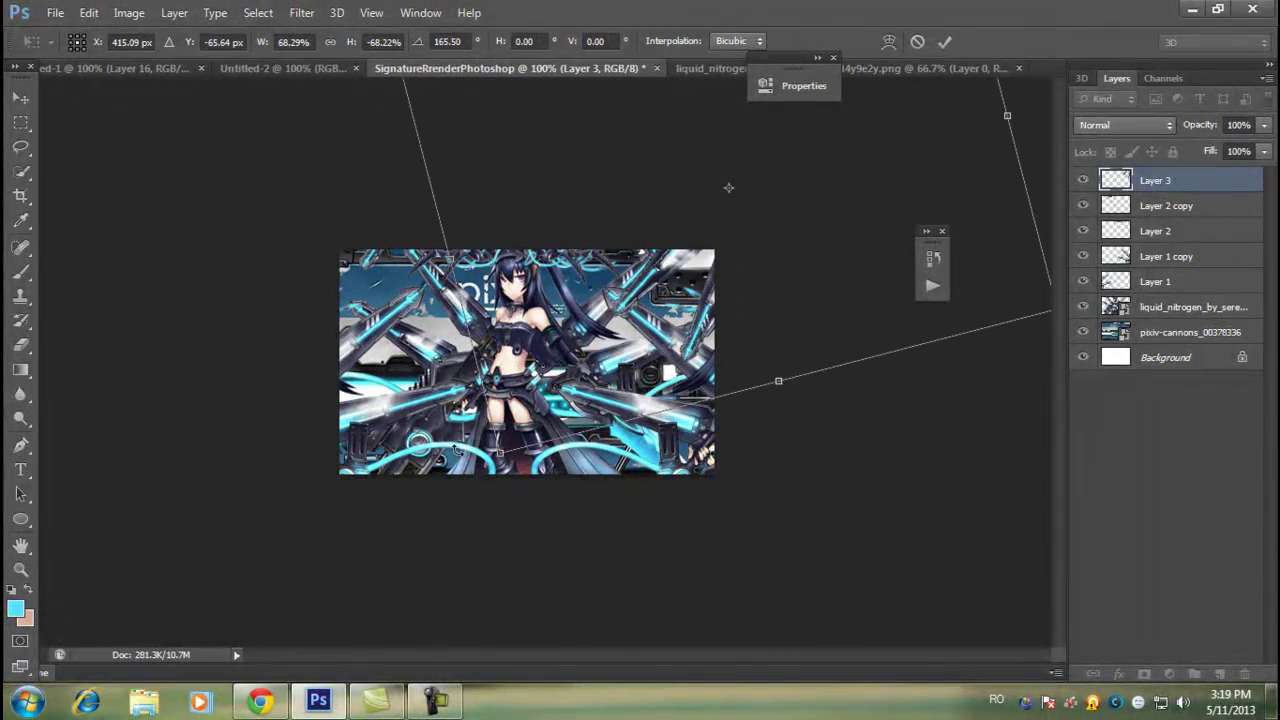
left_click_drag(499, 452, 437, 510)
mouse_move(764, 220)
left_mouse_down()
mouse_move(800, 278)
mouse_move(777, 271)
left_mouse_up()
key("Return")
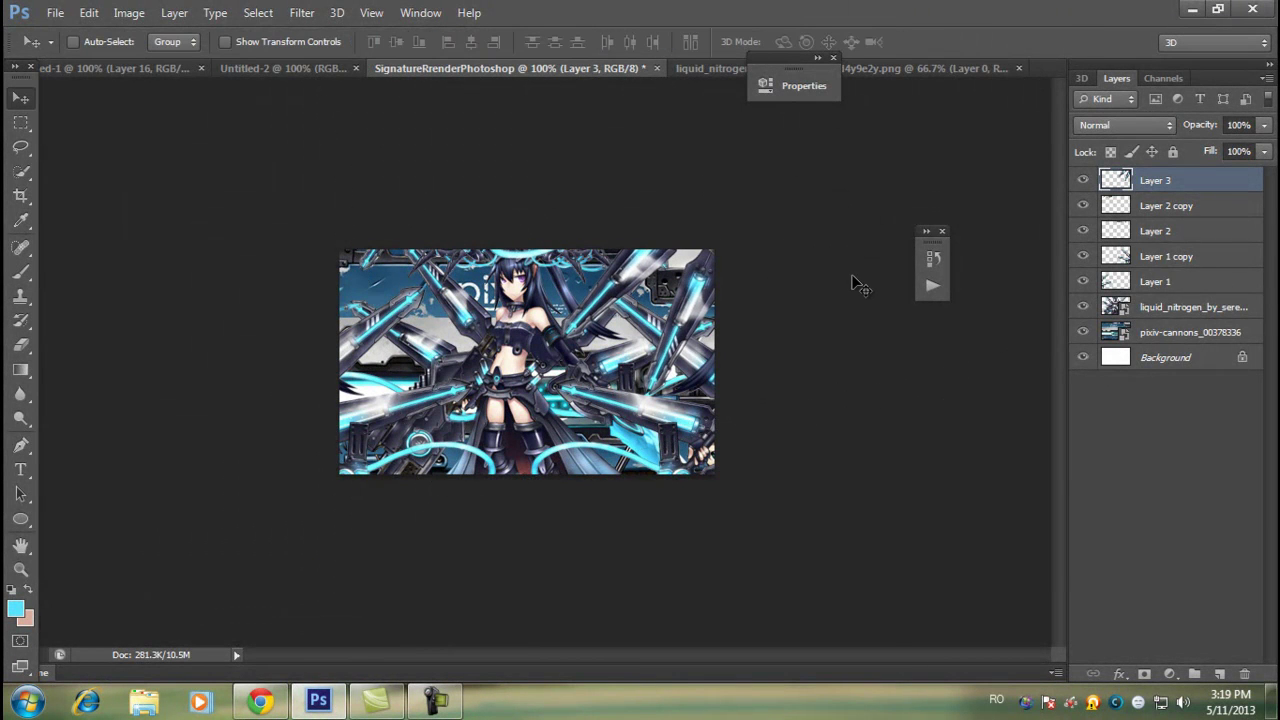
key("ctrl+j")
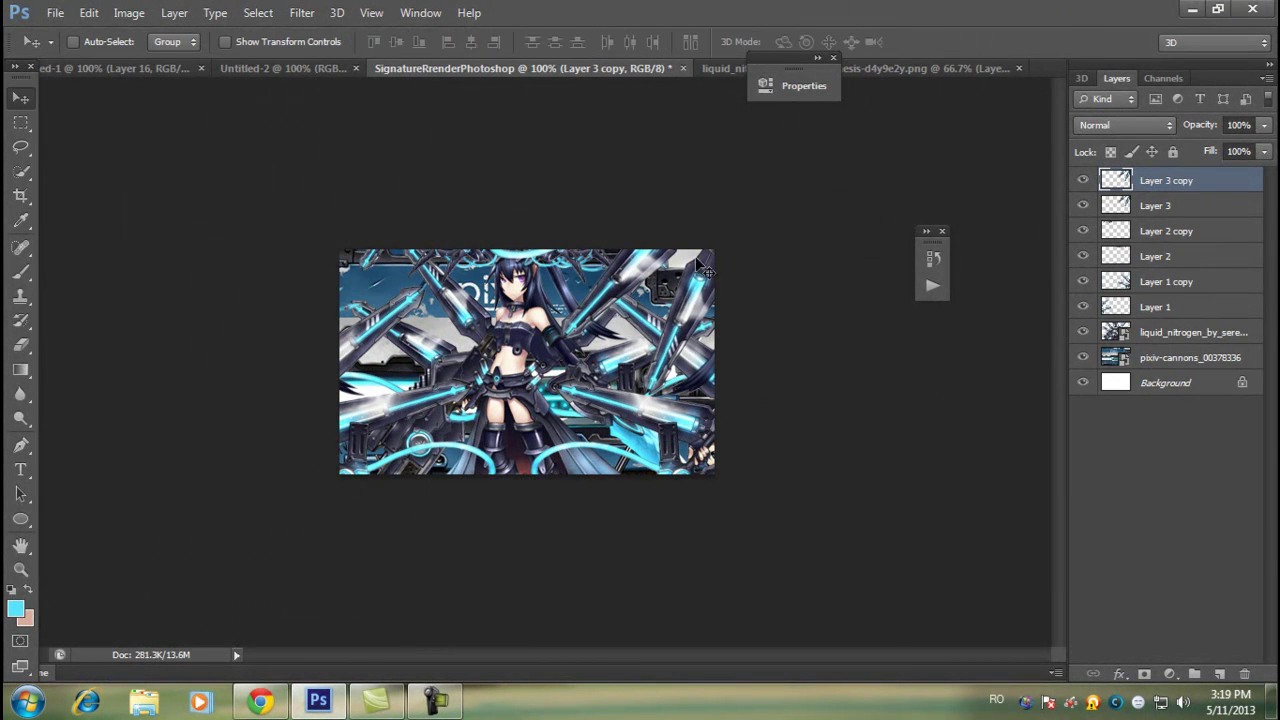
- Flip Layer 3 copy horizontally and shift it left to mirror the render across the banner
left_click(89, 12)
left_click(200, 343)
right_click(631, 283)
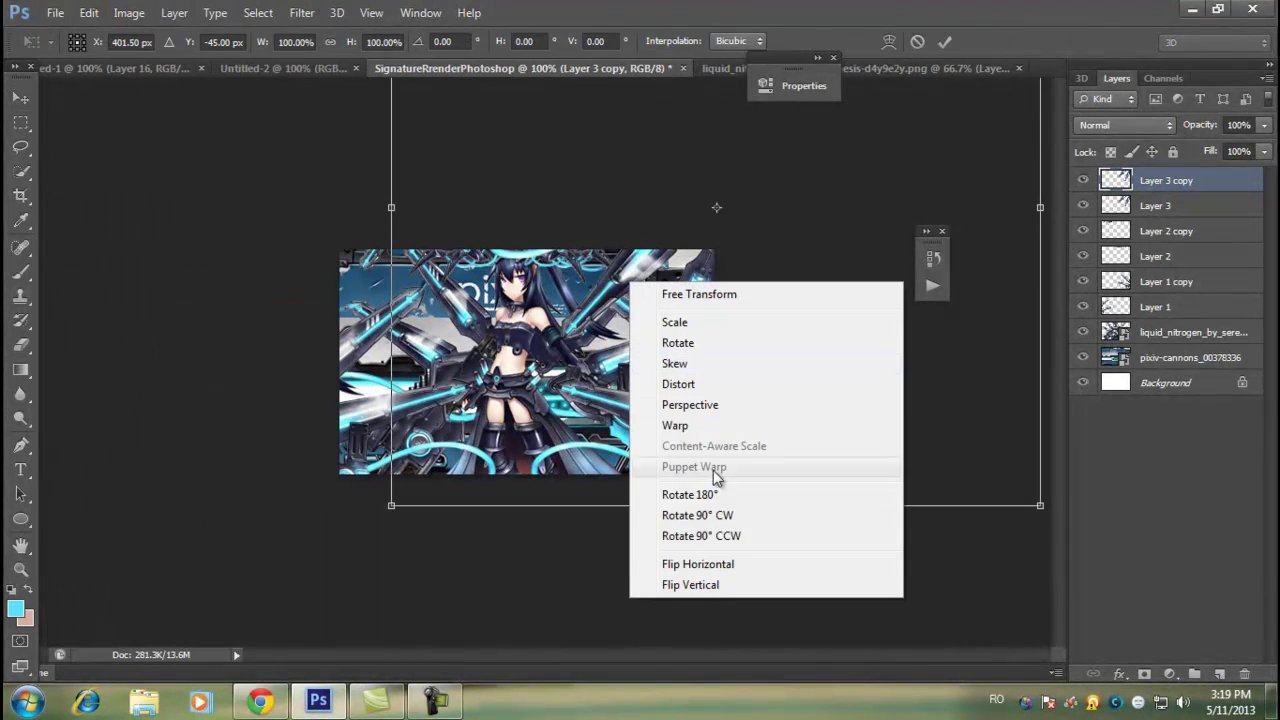
left_click(729, 564)
mouse_move(750, 362)
left_mouse_down()
mouse_move(367, 362)
mouse_move(398, 346)
left_mouse_up()
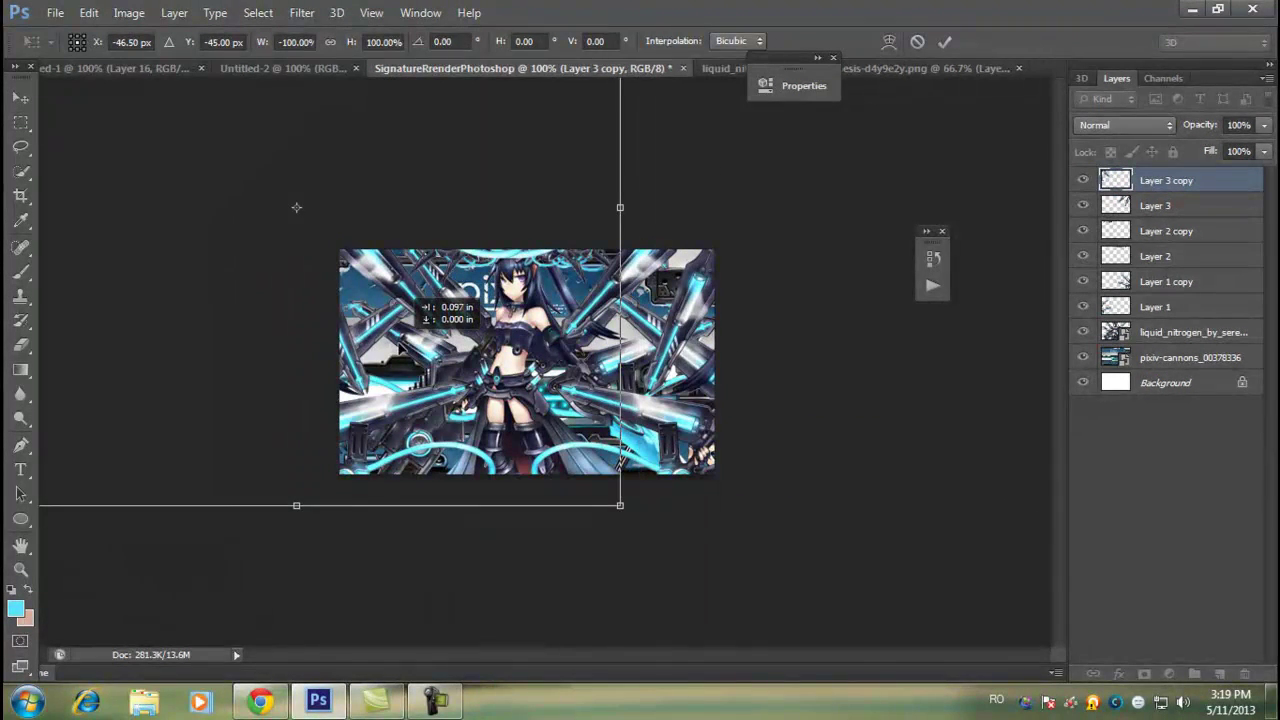
left_click_drag(475, 368, 478, 368)
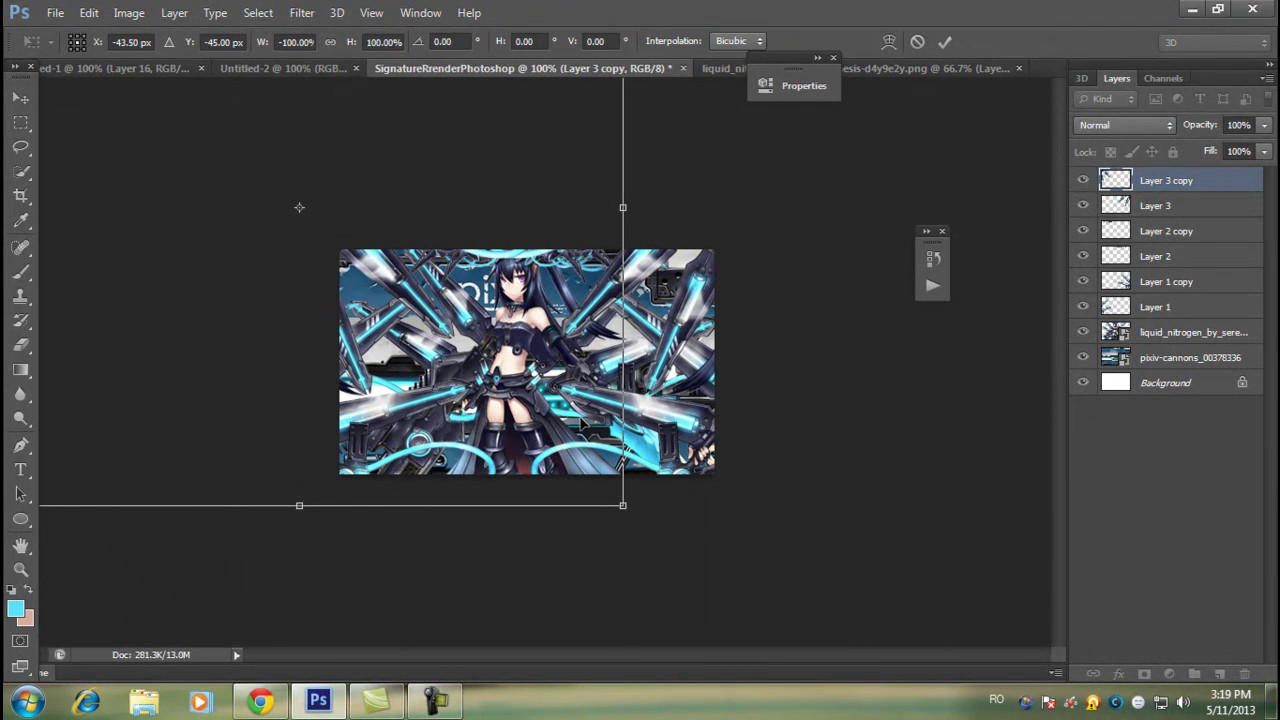
key("Return")
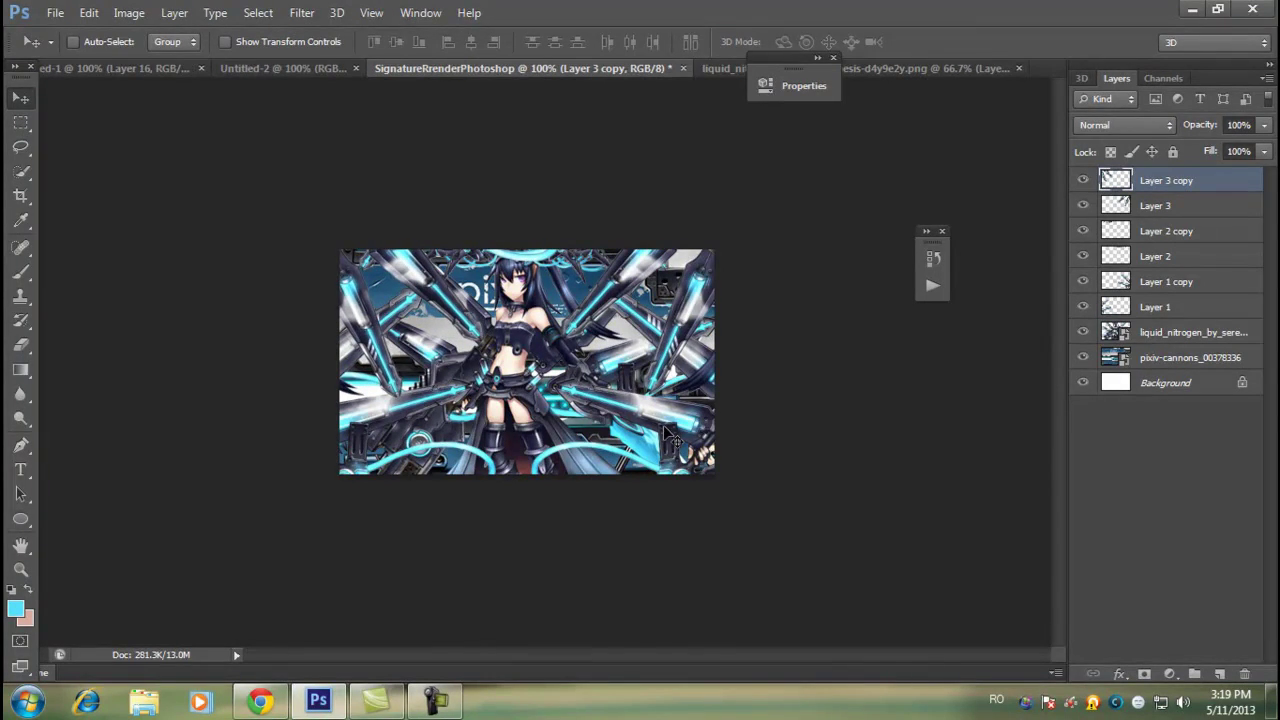
- Create Layer 4 filled with the merged image and apply a Gaussian blur
left_click(1220, 674)
left_click(129, 12)
left_click(240, 300)
key("Return")
left_click(302, 12)
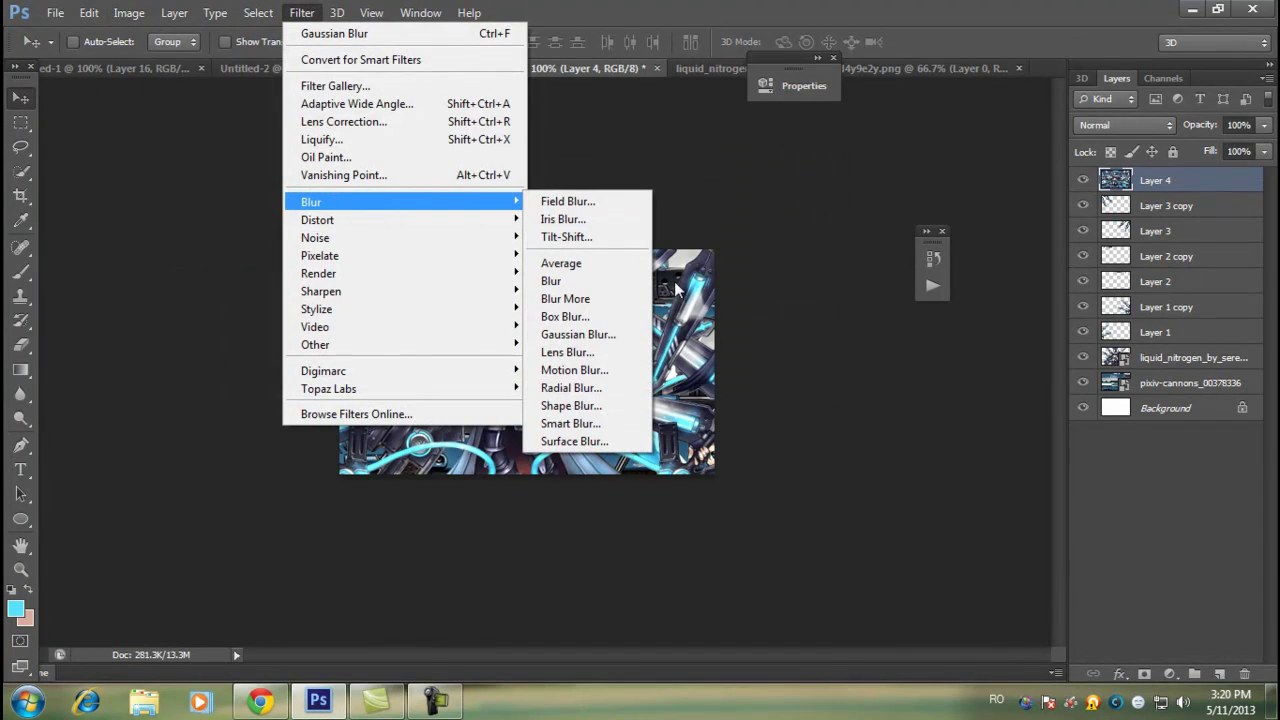
left_click(578, 334)
key("Return")
- Set Layer 4 to Hard Light blend mode at 54% opacity
left_click(1157, 125)
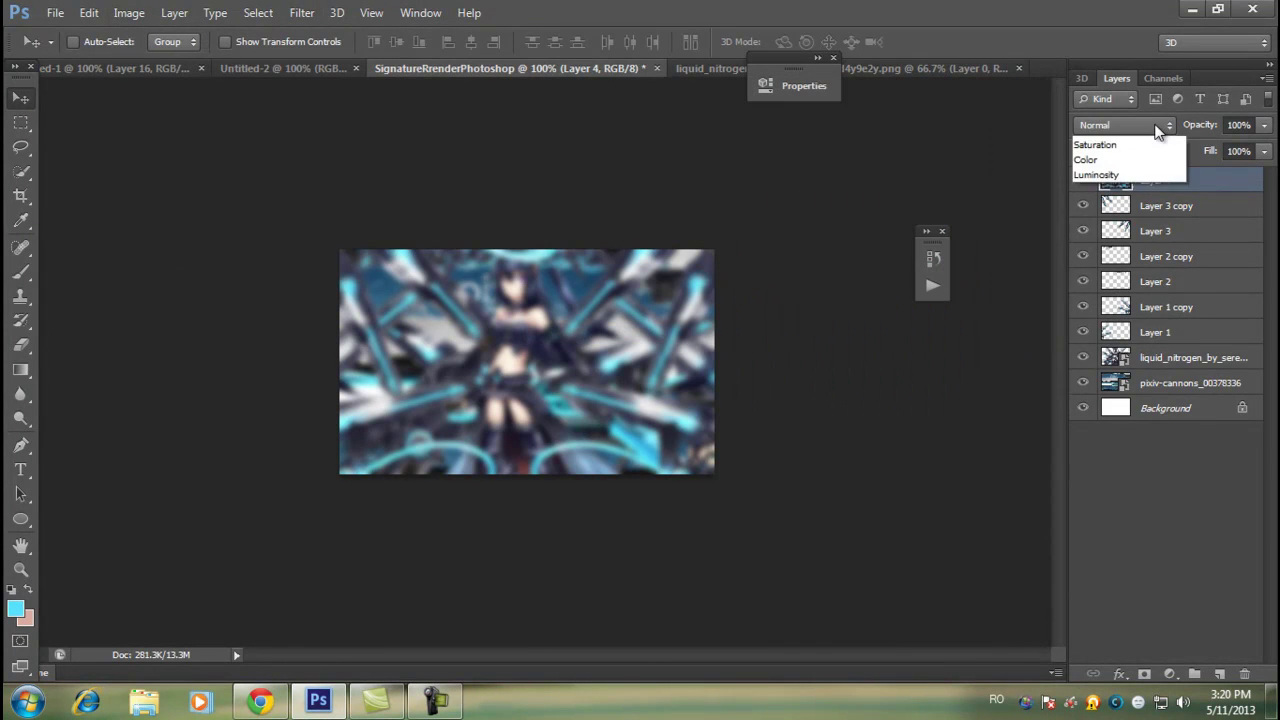
left_click(1090, 397)
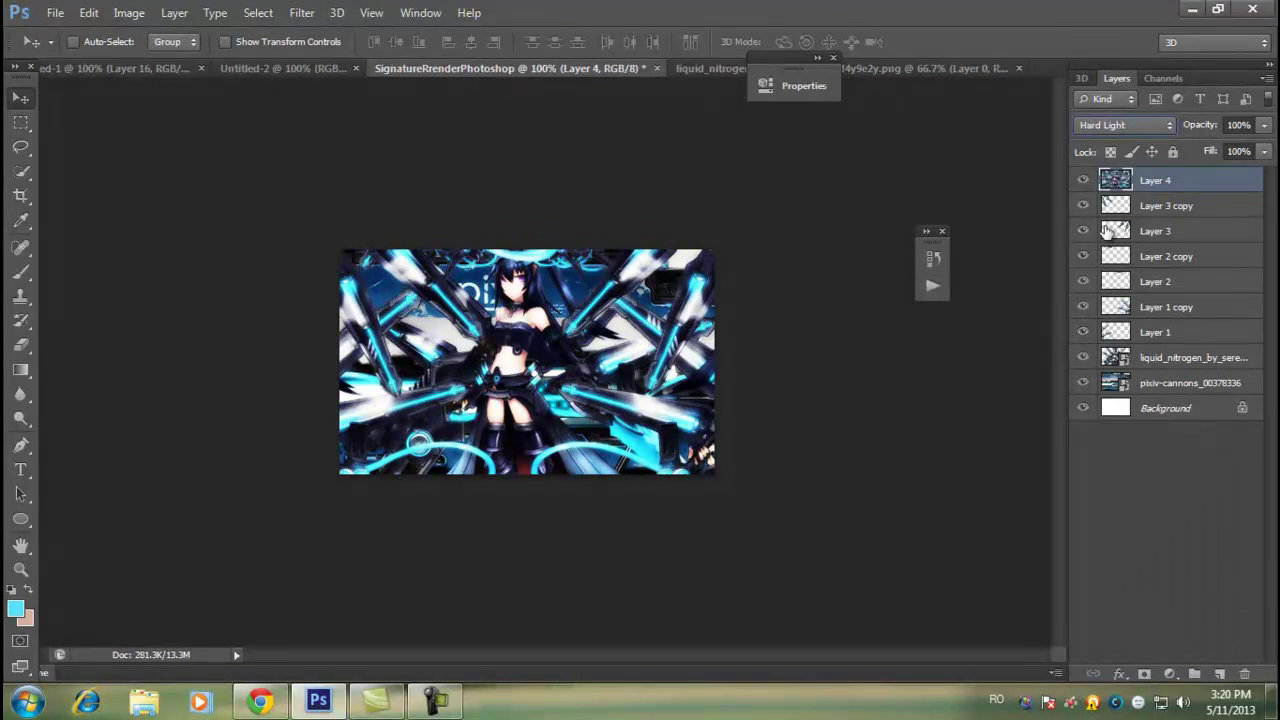
mouse_move(1203, 128)
left_mouse_down()
mouse_move(1182, 133)
mouse_move(1201, 131)
left_mouse_up()
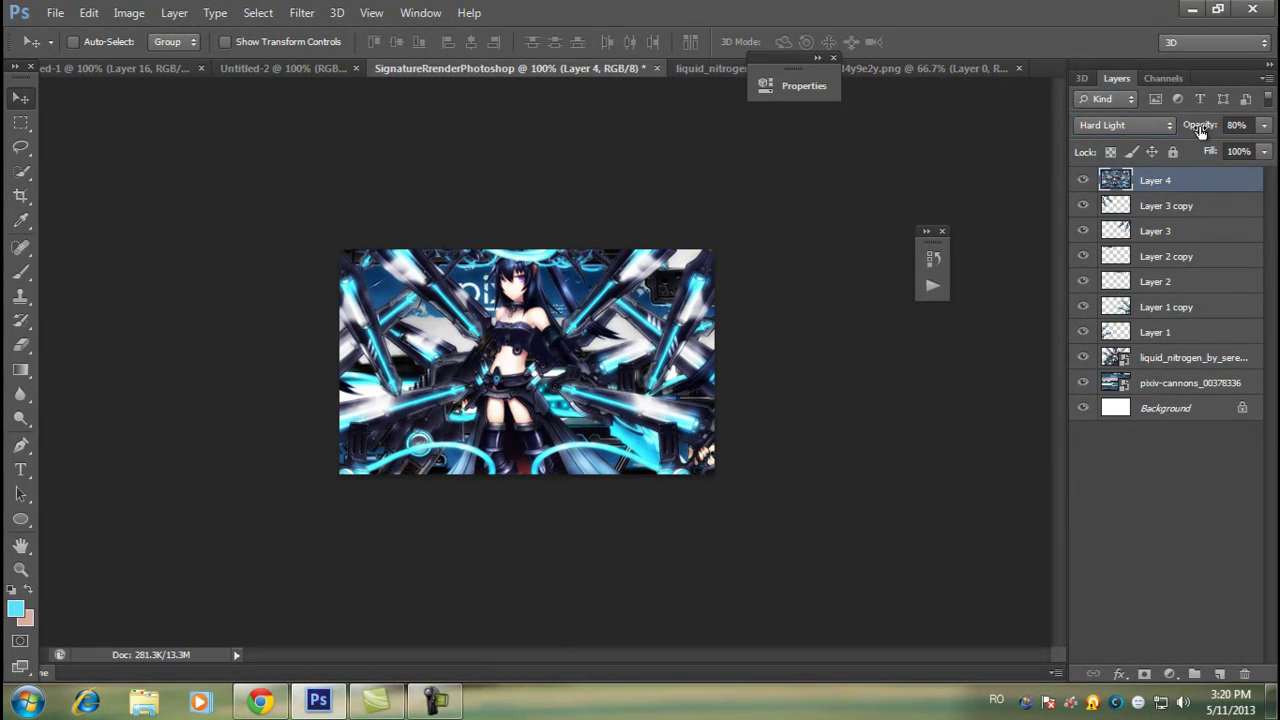
left_click(1083, 182)
left_click_drag(1203, 121, 1188, 131)
- Add a violet–orange Gradient Map in Soft Light at 61% opacity
left_click(1169, 674)
left_click(1139, 621)
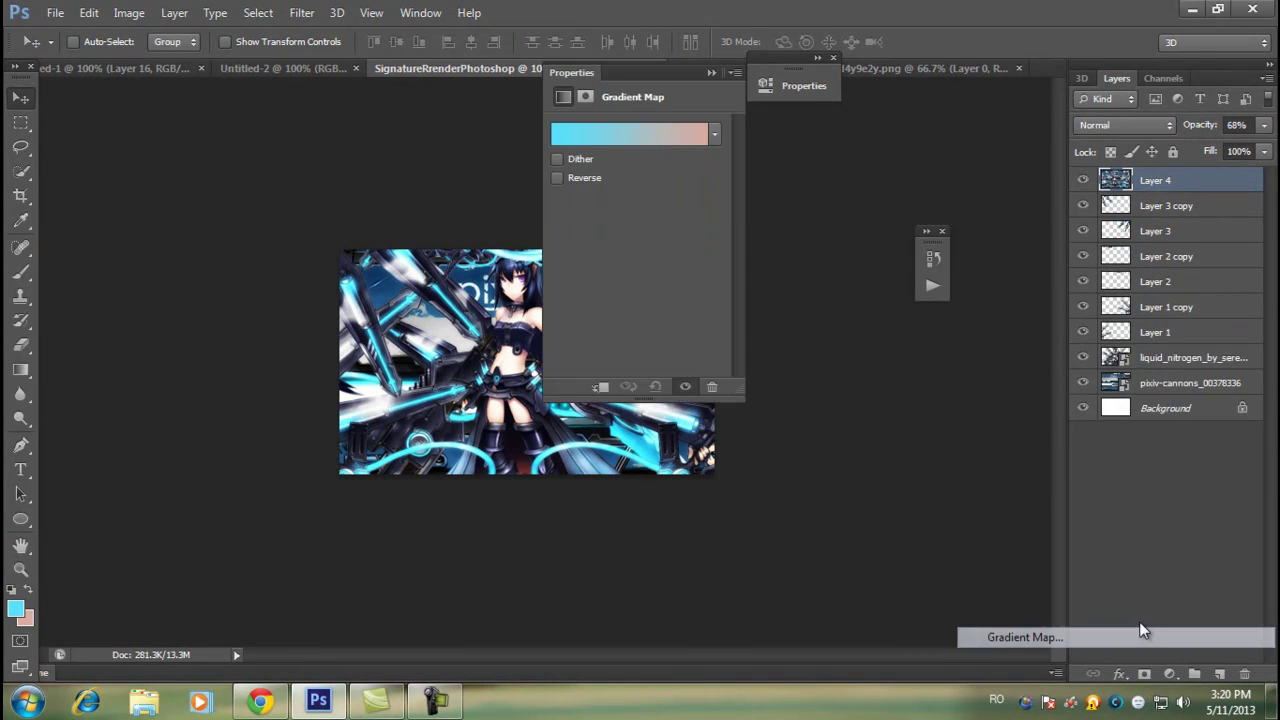
left_click(632, 133)
left_click(940, 106)
left_click(1177, 123)
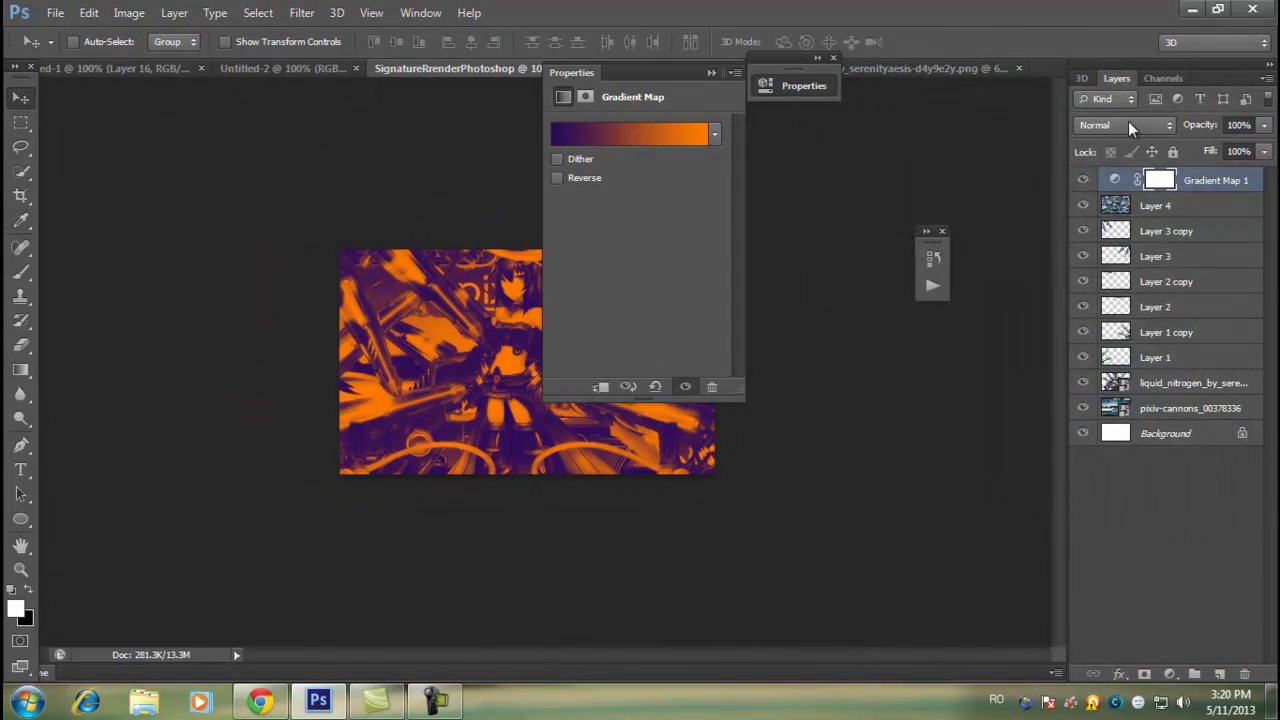
left_click(1125, 125)
left_click(1100, 385)
left_click_drag(660, 73, 895, 57)
left_click_drag(1210, 126, 1173, 130)
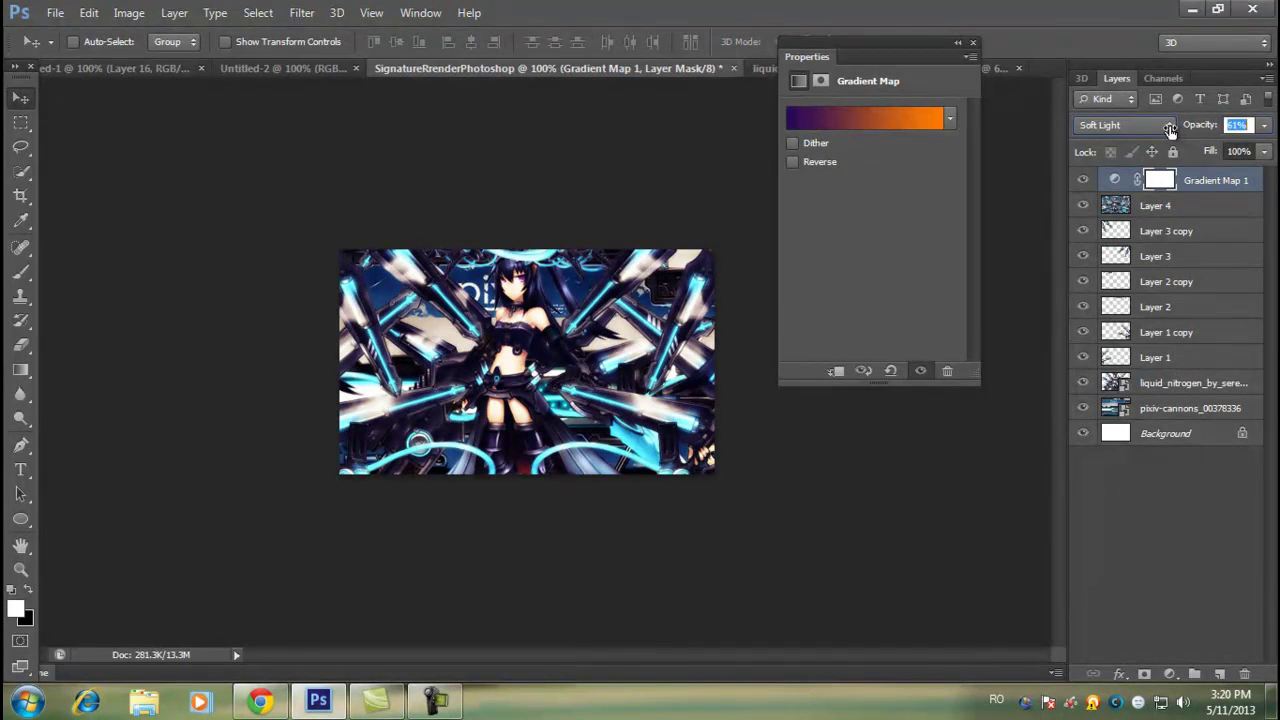
double_click(1105, 181)
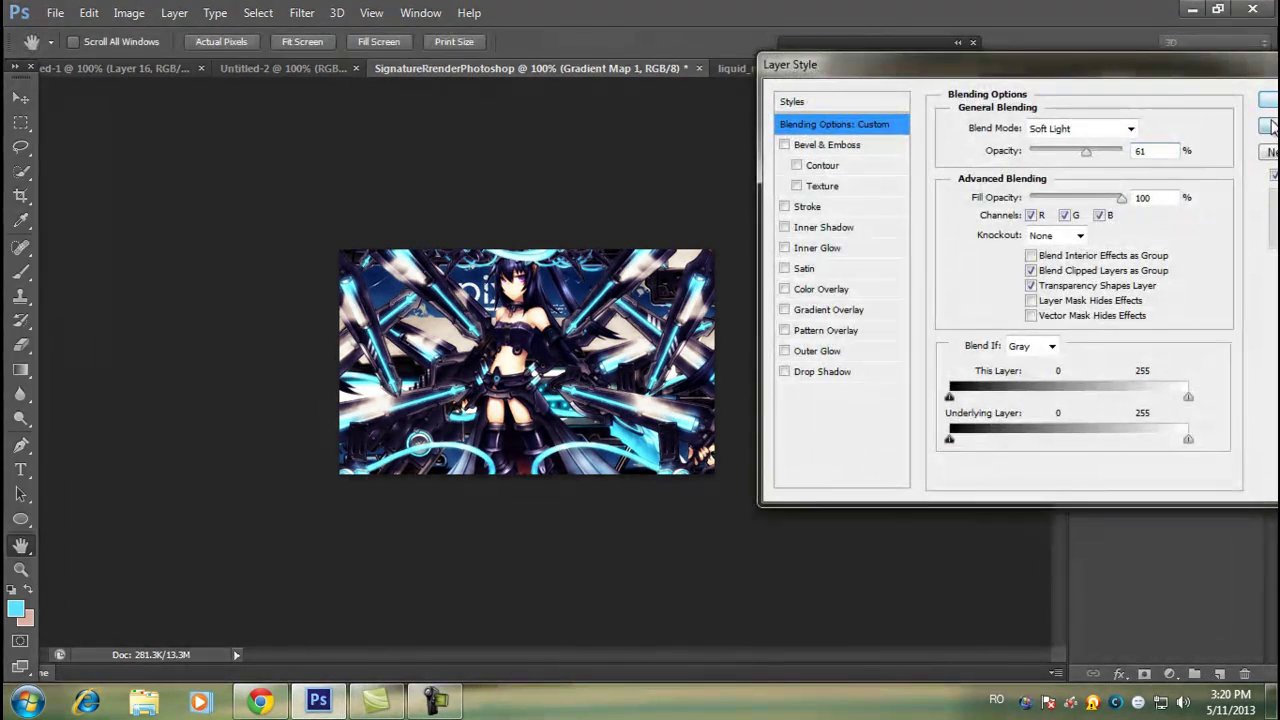
left_click(1268, 125)
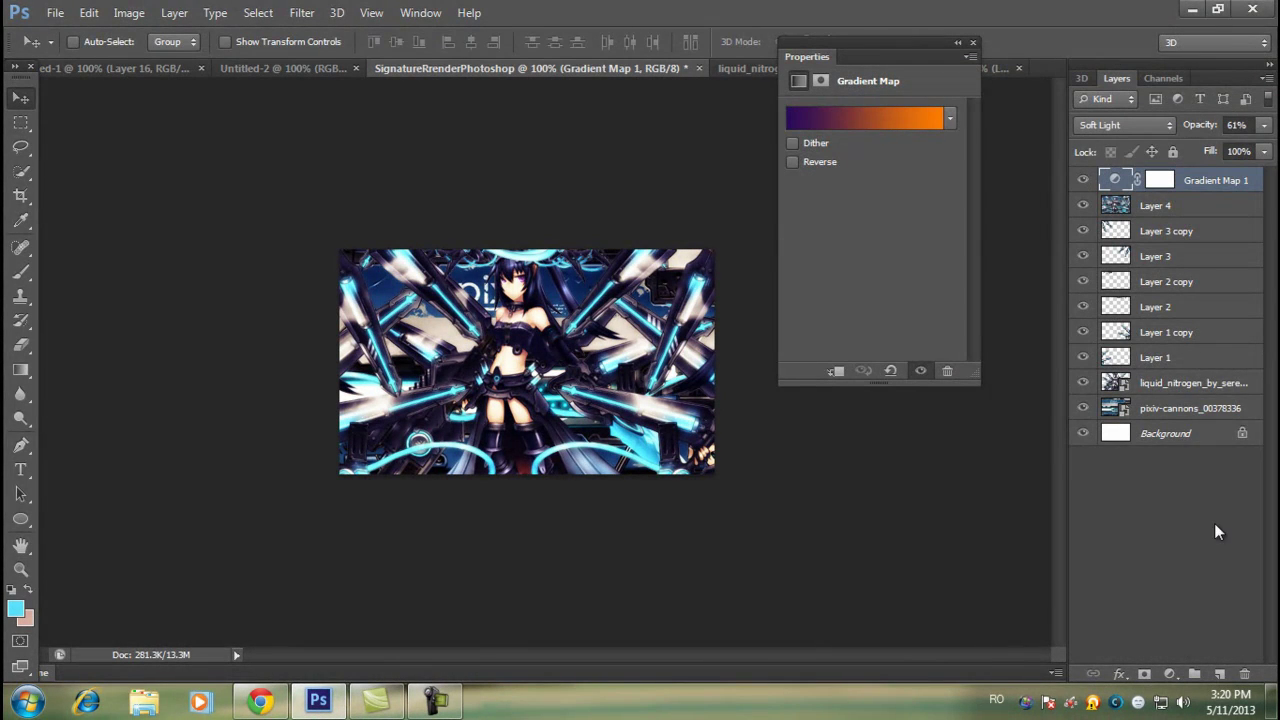
- Add a blue–red–yellow Gradient Map in Soft Light at 13% opacity
left_click(1170, 674)
left_click(1167, 645)
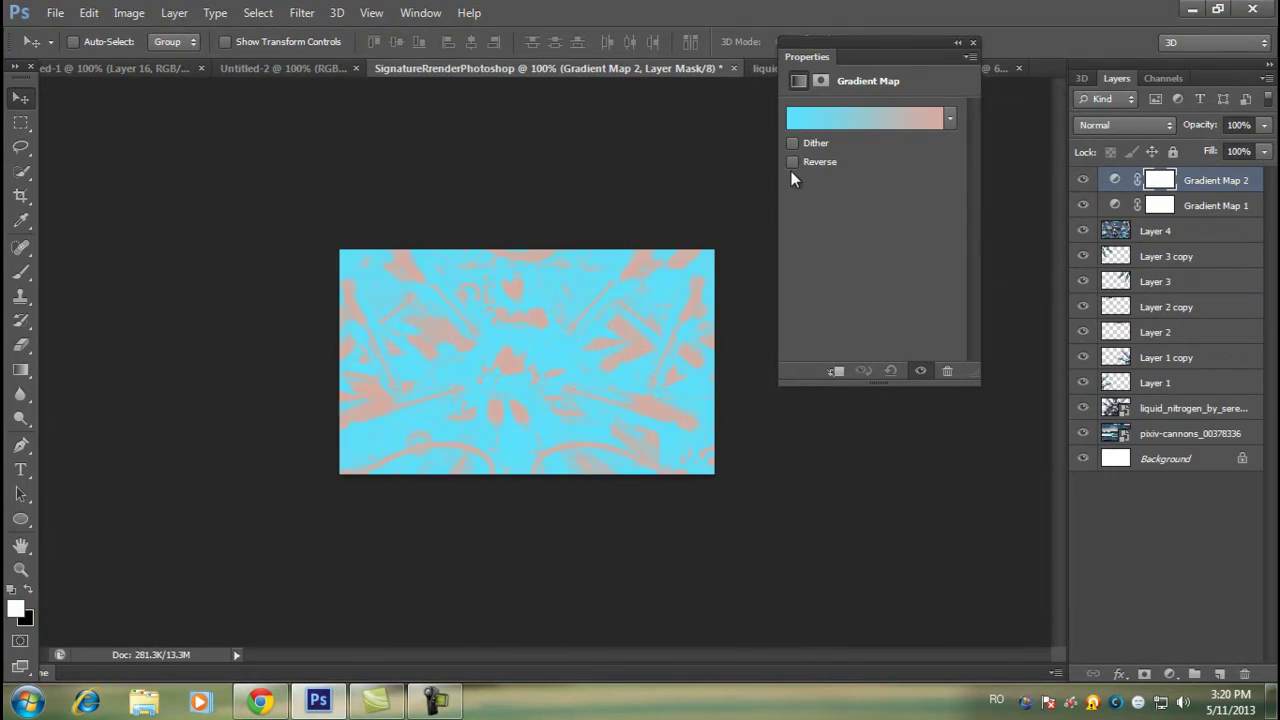
left_click(860, 118)
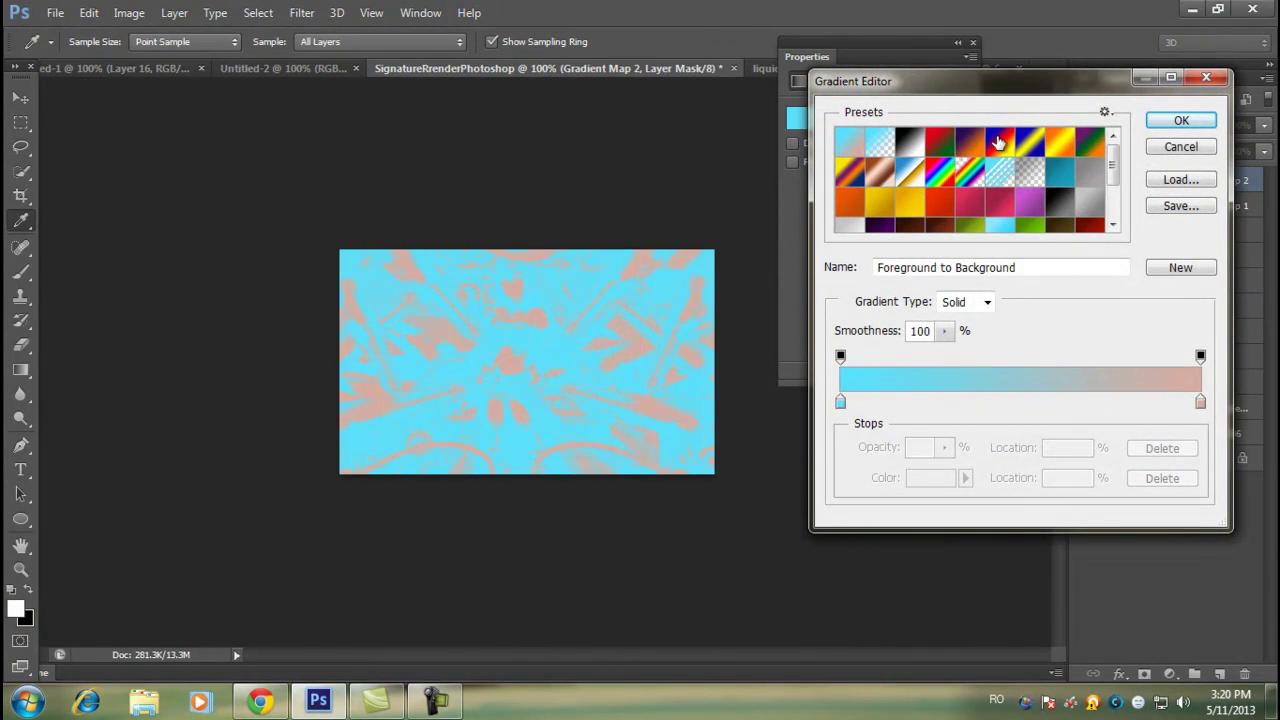
left_click(970, 142)
left_click(1000, 142)
left_click(1181, 120)
left_click(1103, 125)
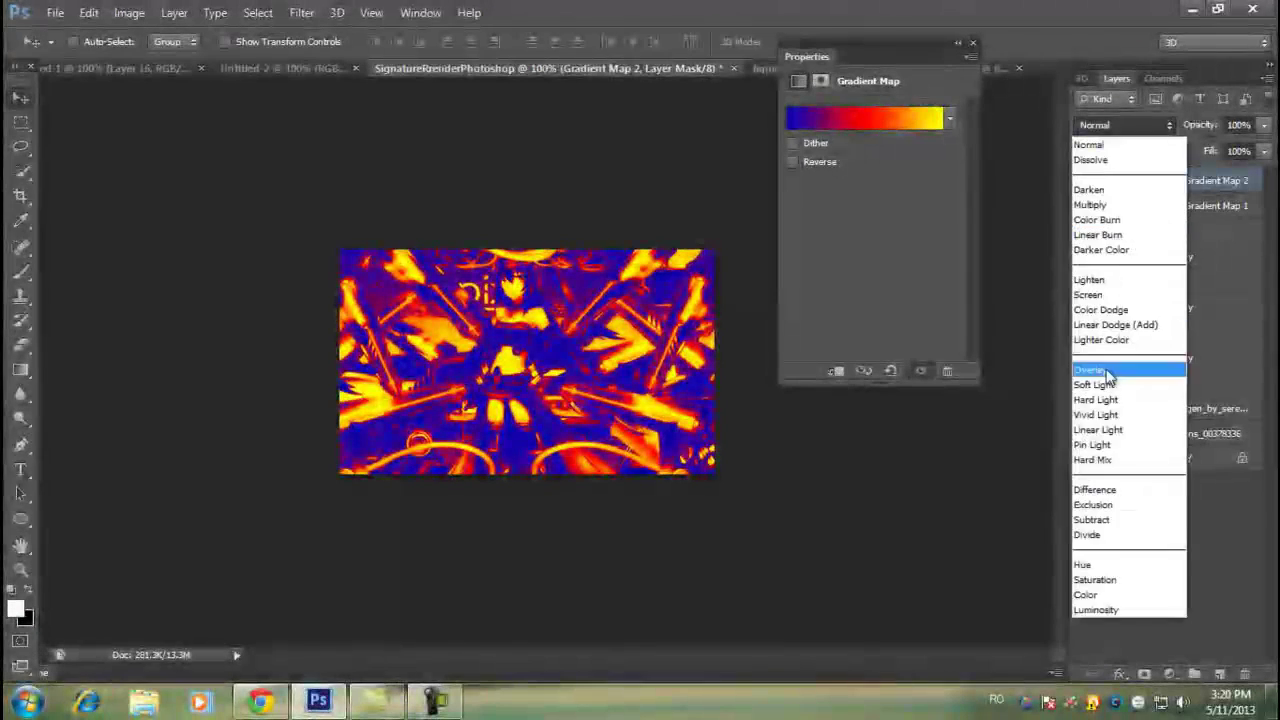
left_click(1110, 372)
left_click(1200, 127)
left_click_drag(1197, 131, 1130, 131)
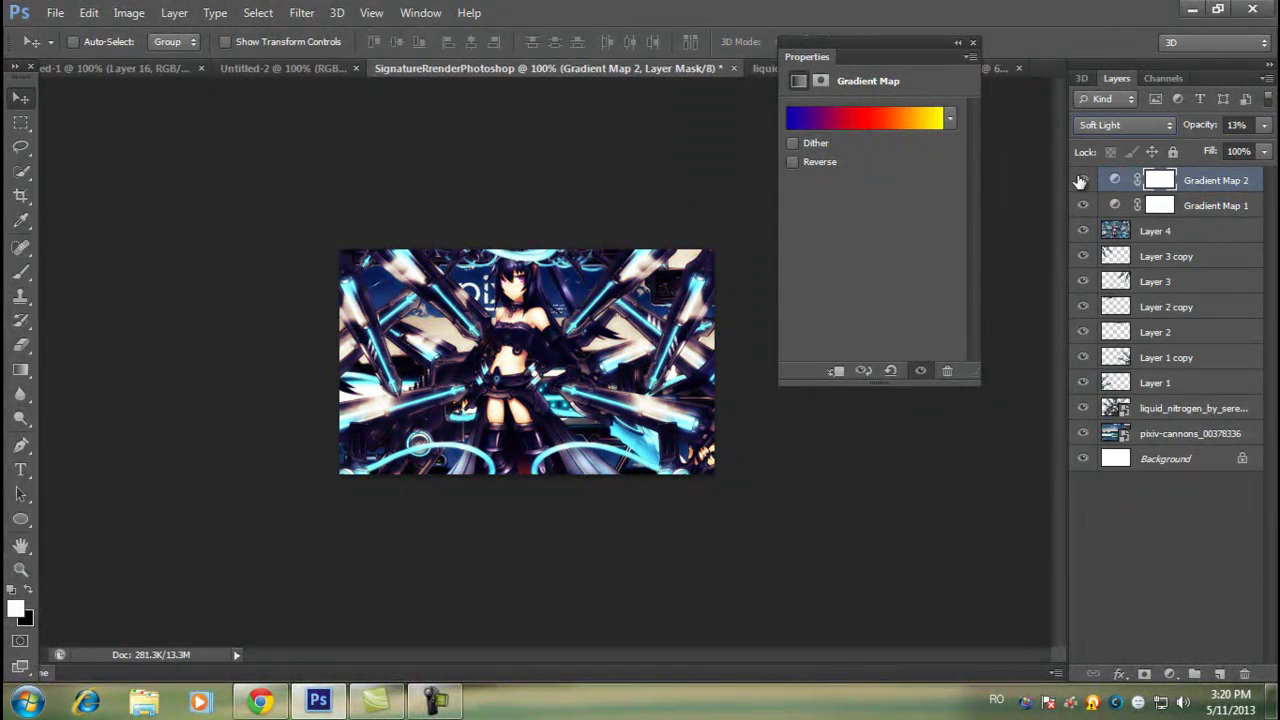
- Add a Vibrance adjustment layer, then a Levels layer with midtones raised to 1.06
left_click(1172, 674)
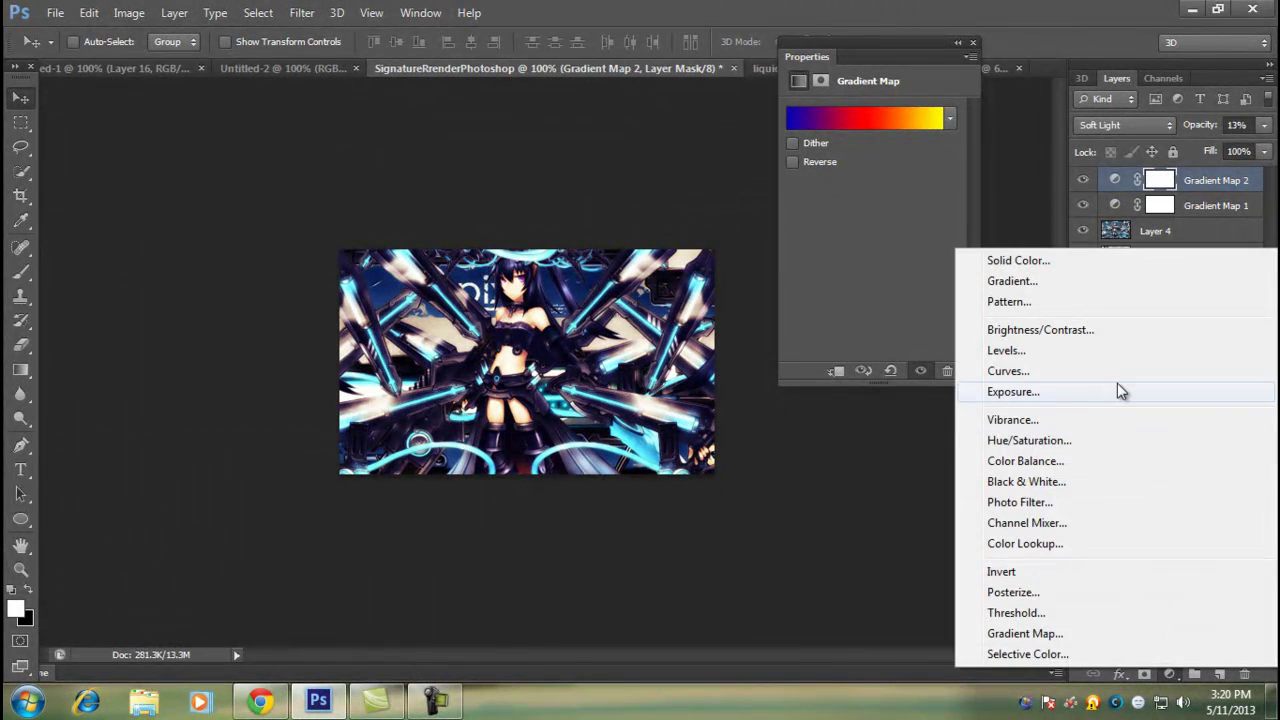
left_click(1030, 420)
left_click(957, 42)
left_click(1172, 674)
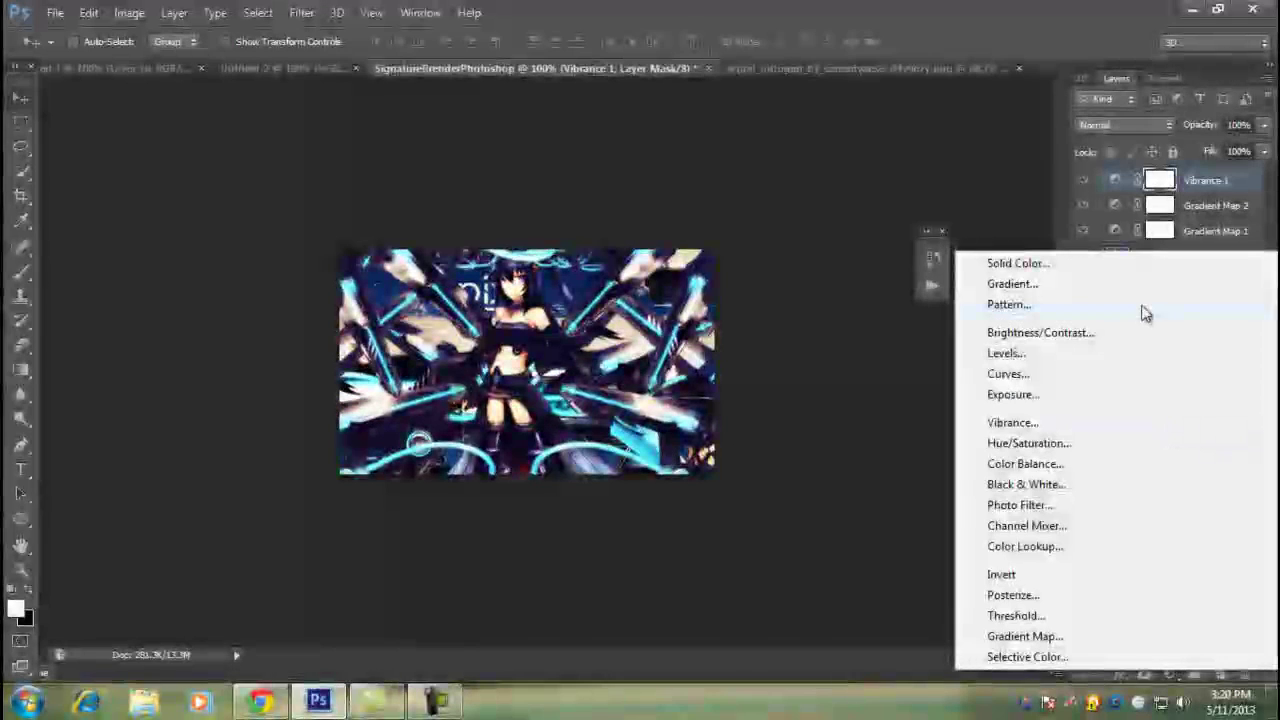
left_click(1068, 355)
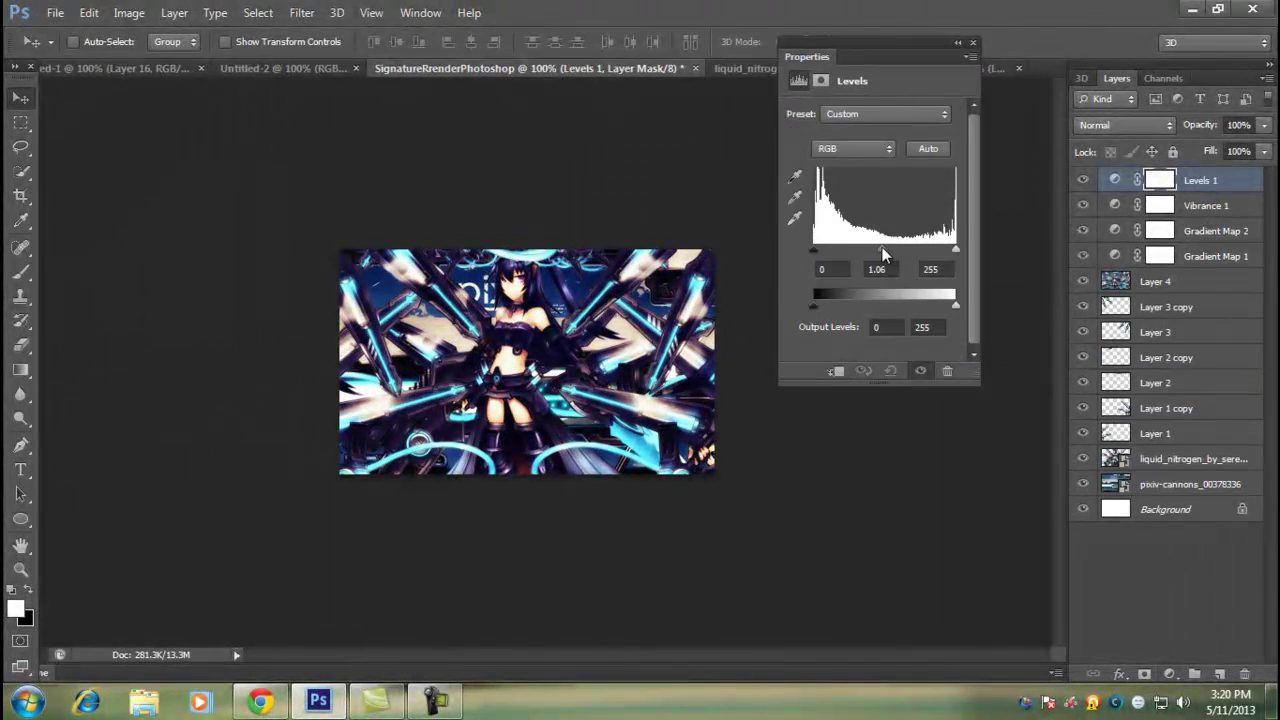
left_click_drag(882, 249, 881, 250)
- Add a Curves layer with a midpoint pulled slightly down, Input 156 to Output 150
left_click(1172, 674)
left_click(1000, 371)
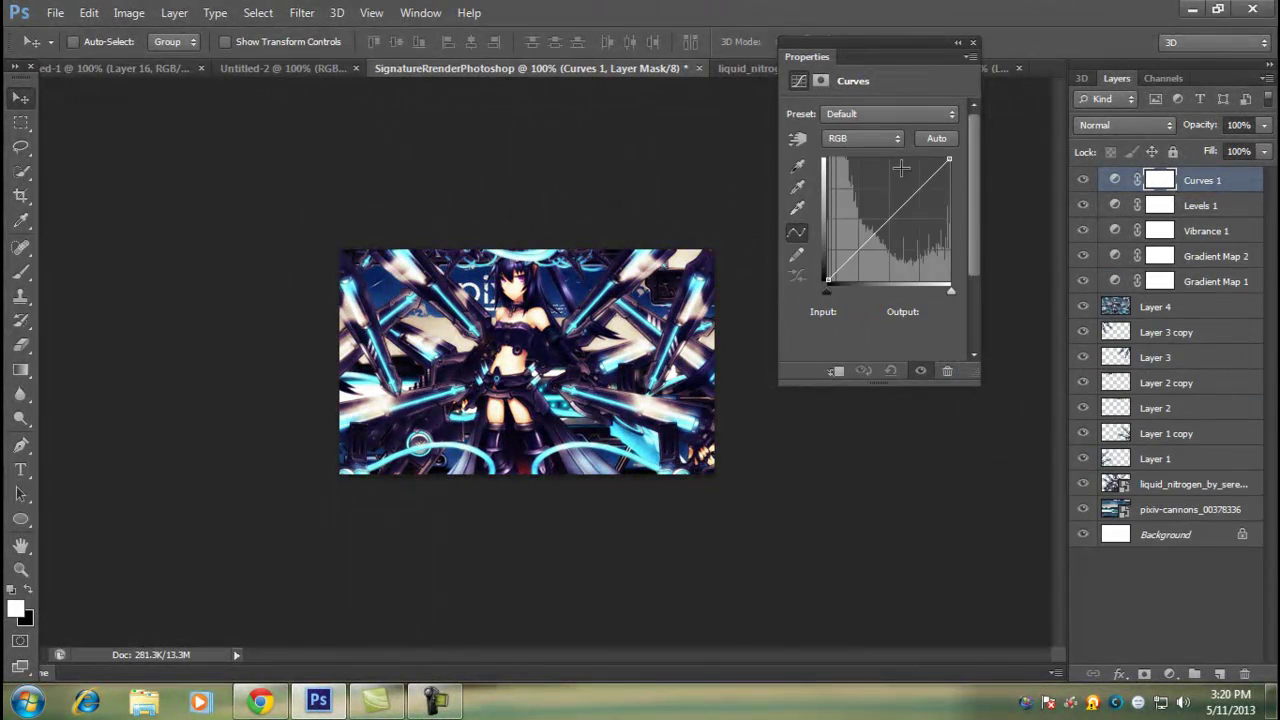
left_click(901, 206)
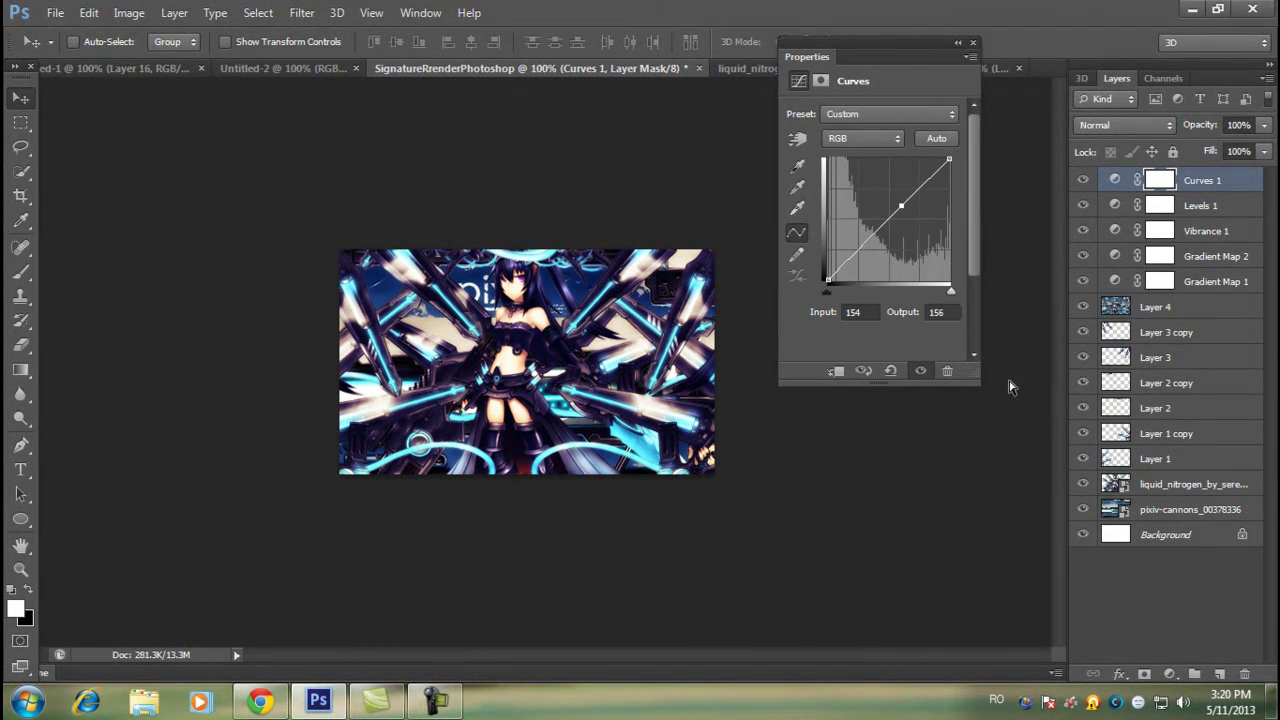
left_click_drag(901, 206, 903, 210)
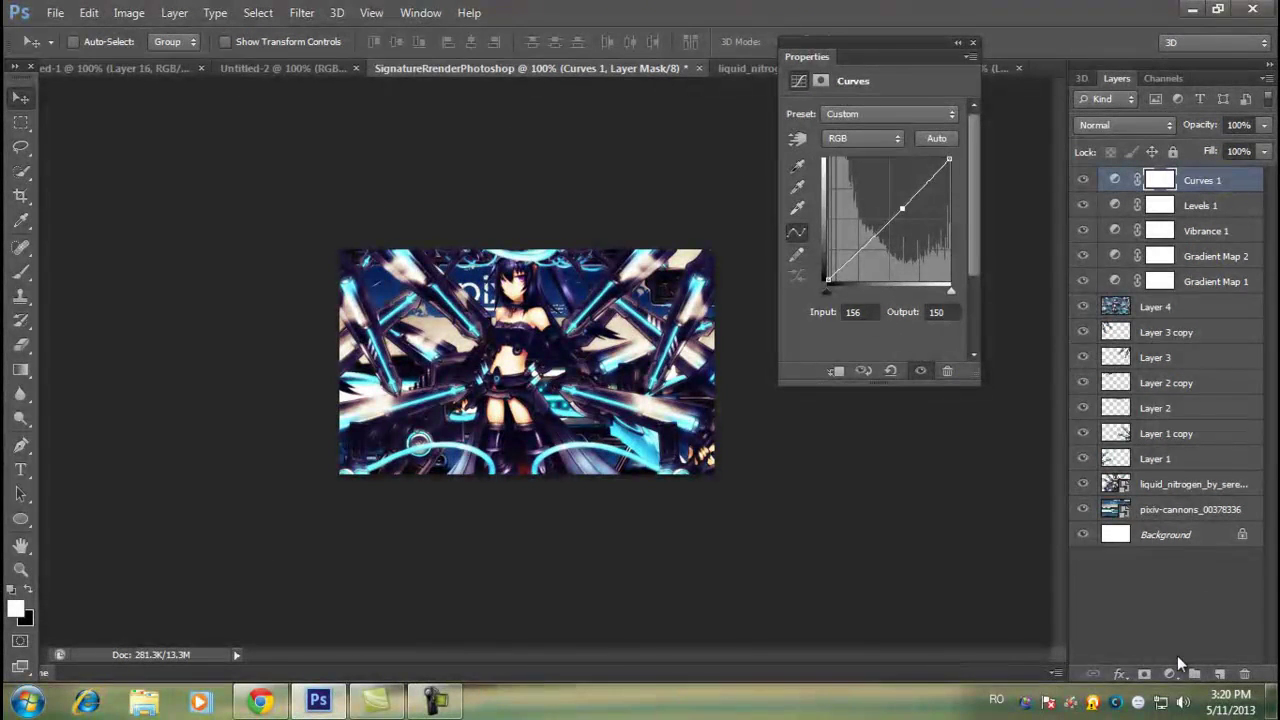
left_click(1169, 674)
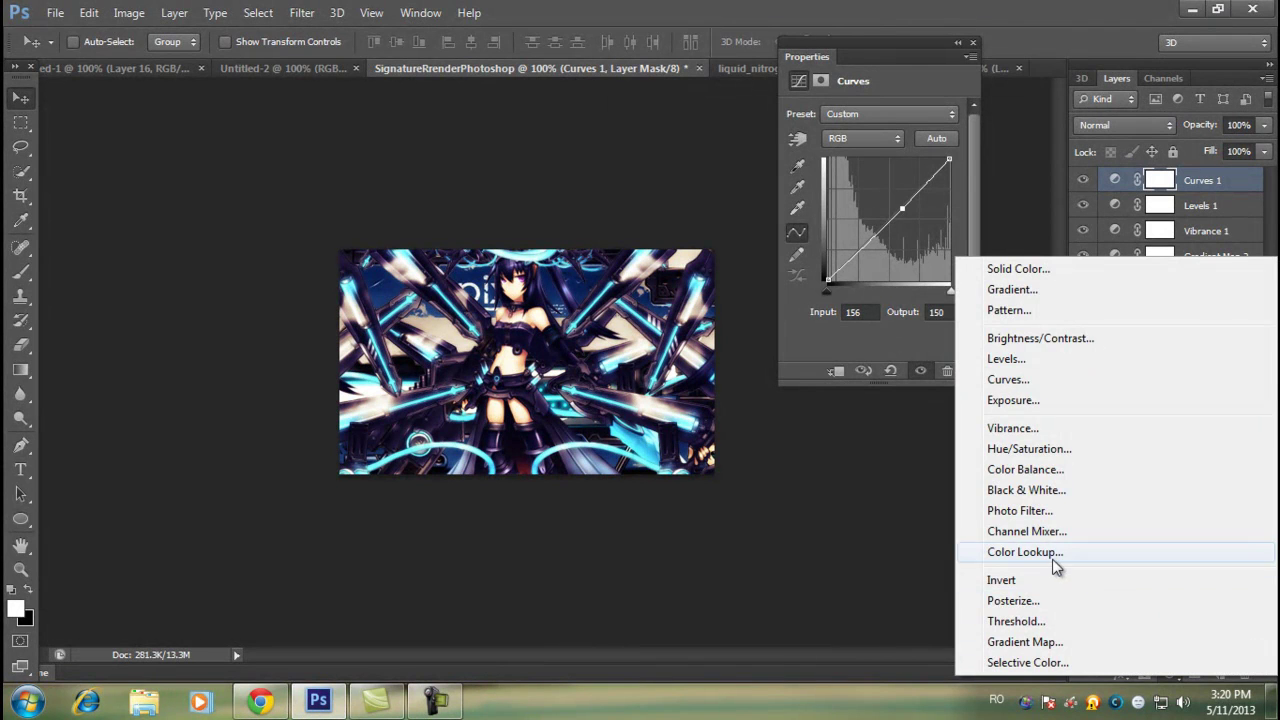
- Add new Layer 5 with the Brush tool ready and undo a stray stroke in History
left_click(827, 509)
left_click(1219, 674)
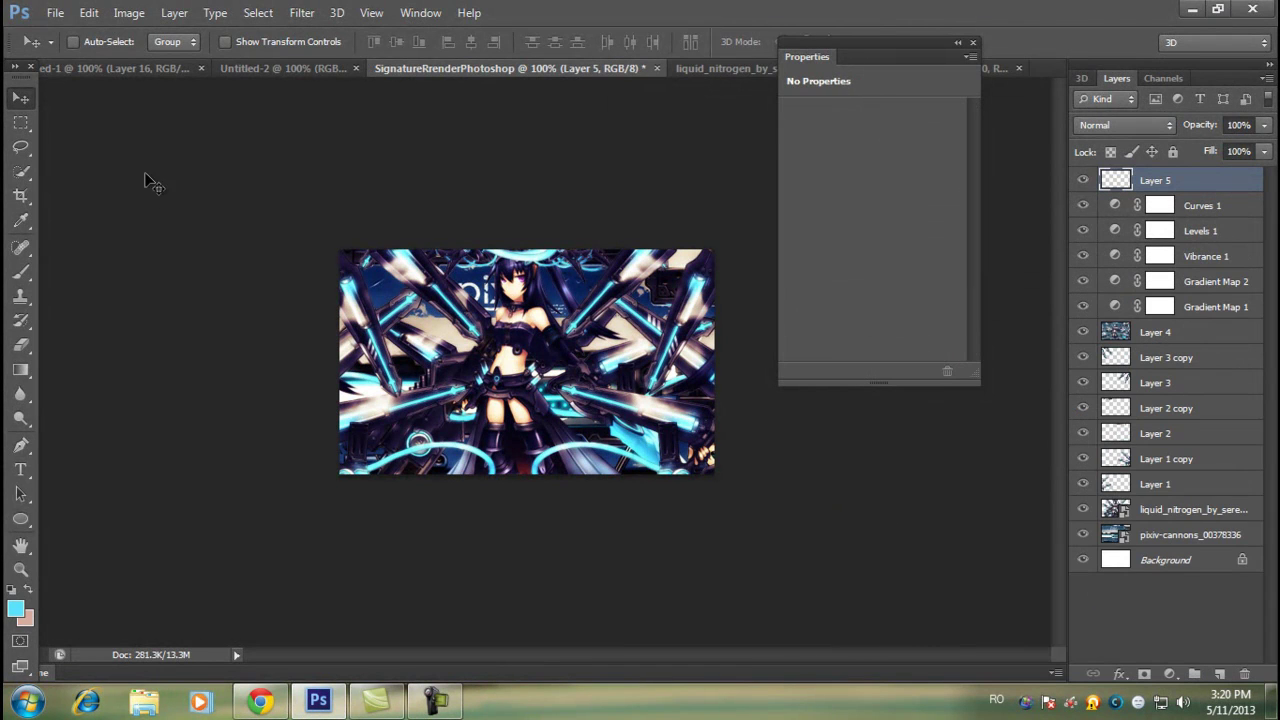
left_click(22, 271)
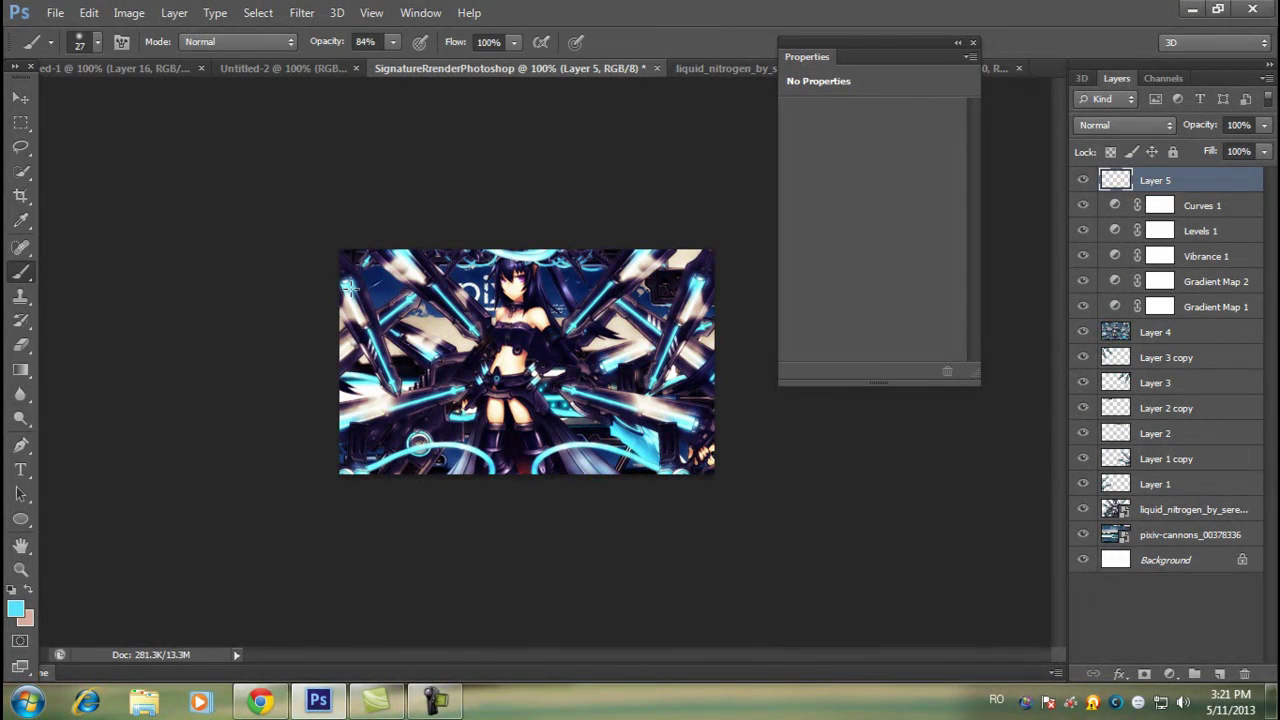
left_click(98, 41)
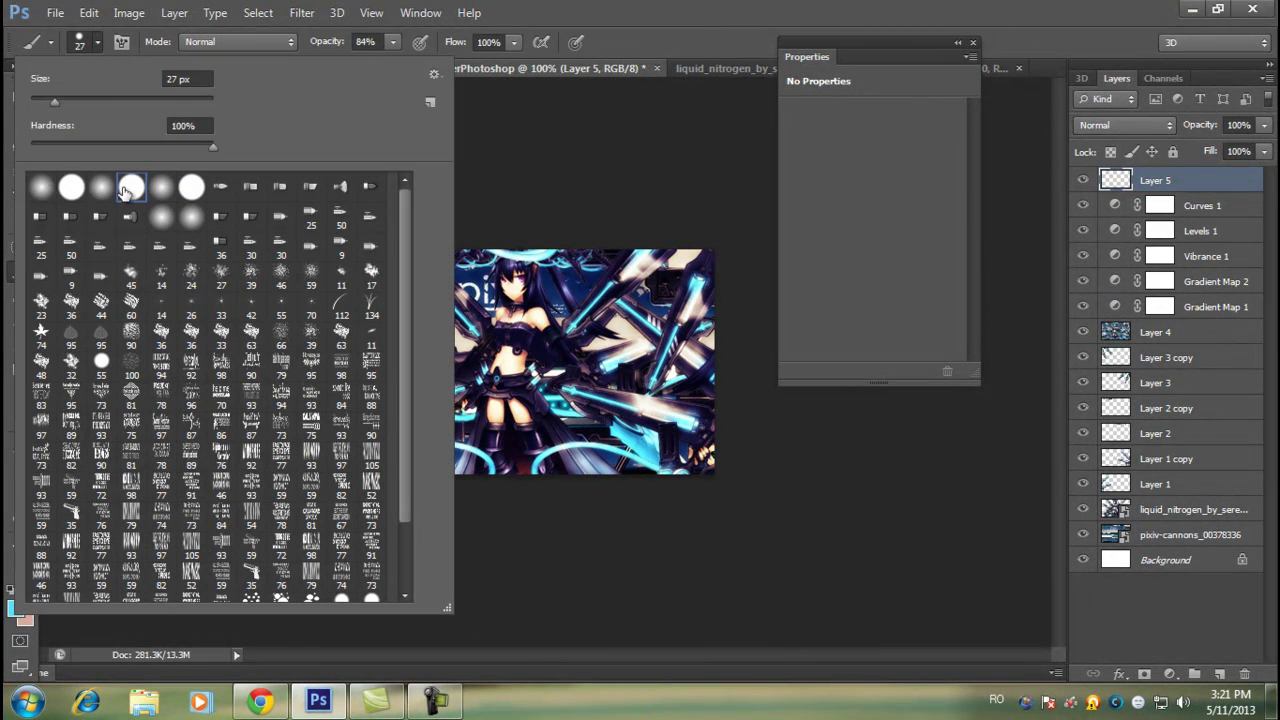
left_click(98, 41)
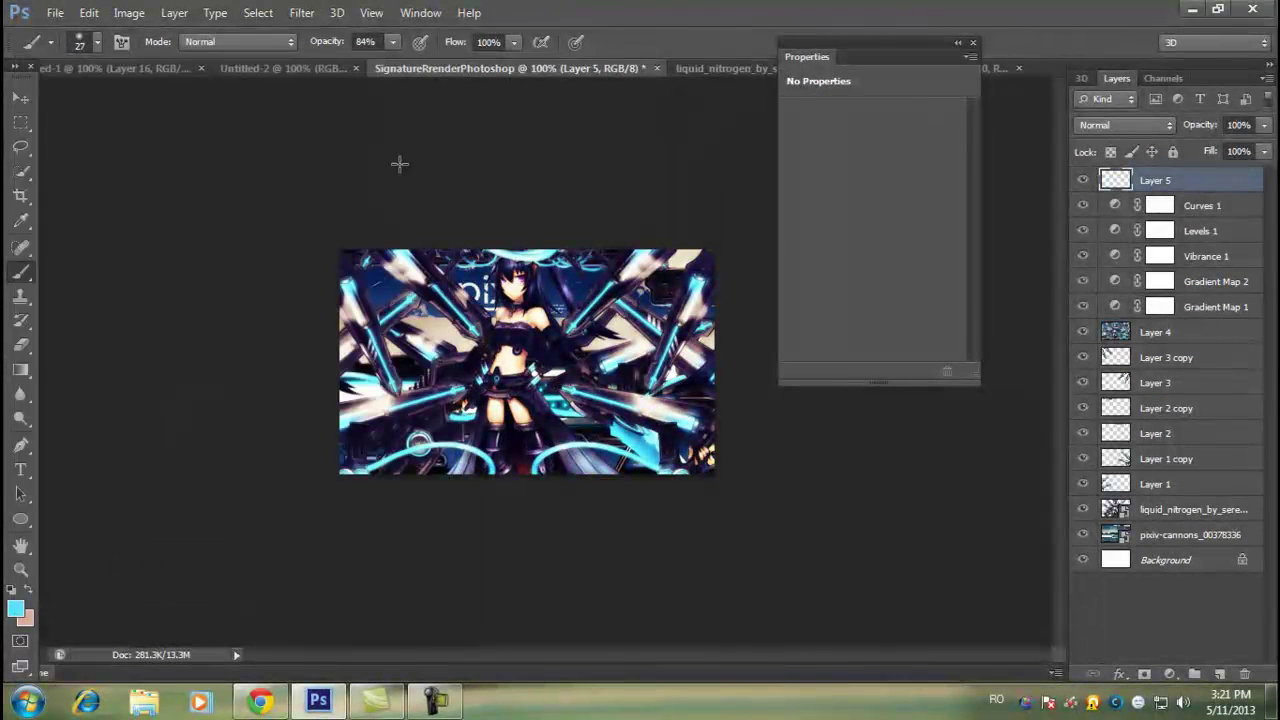
left_click(14, 590)
left_click(962, 42)
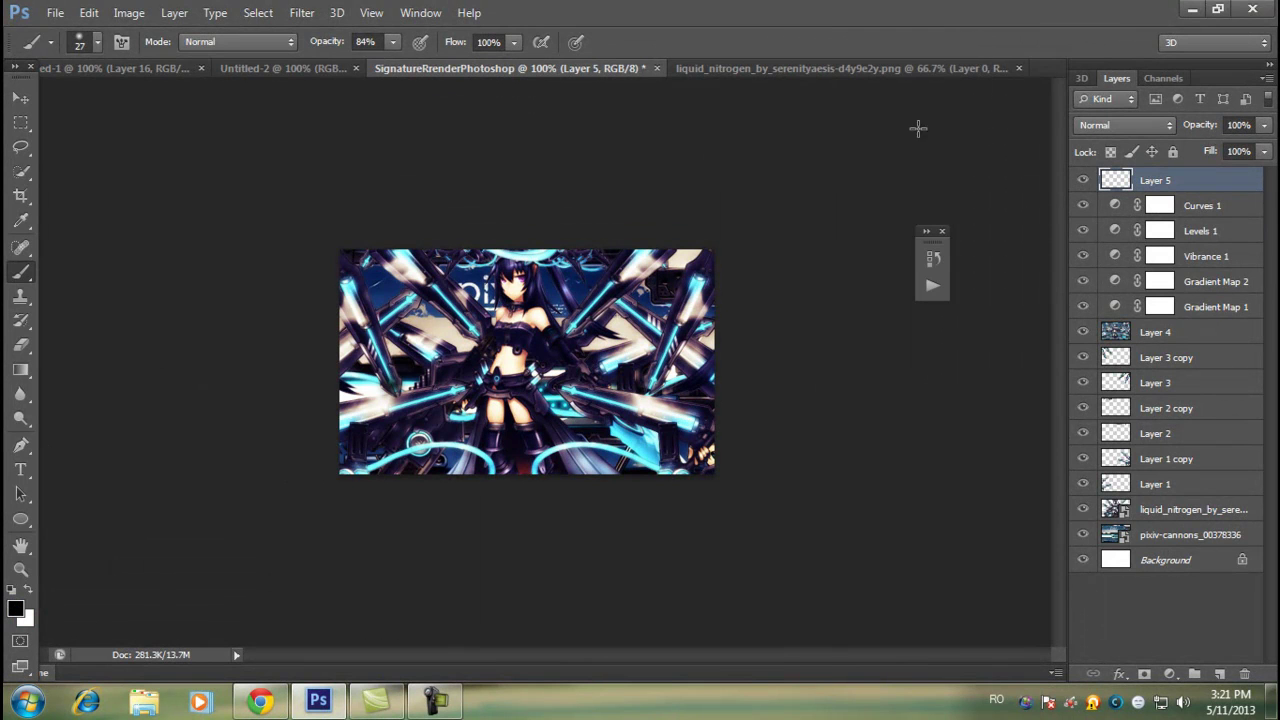
left_click(932, 258)
left_click(881, 341)
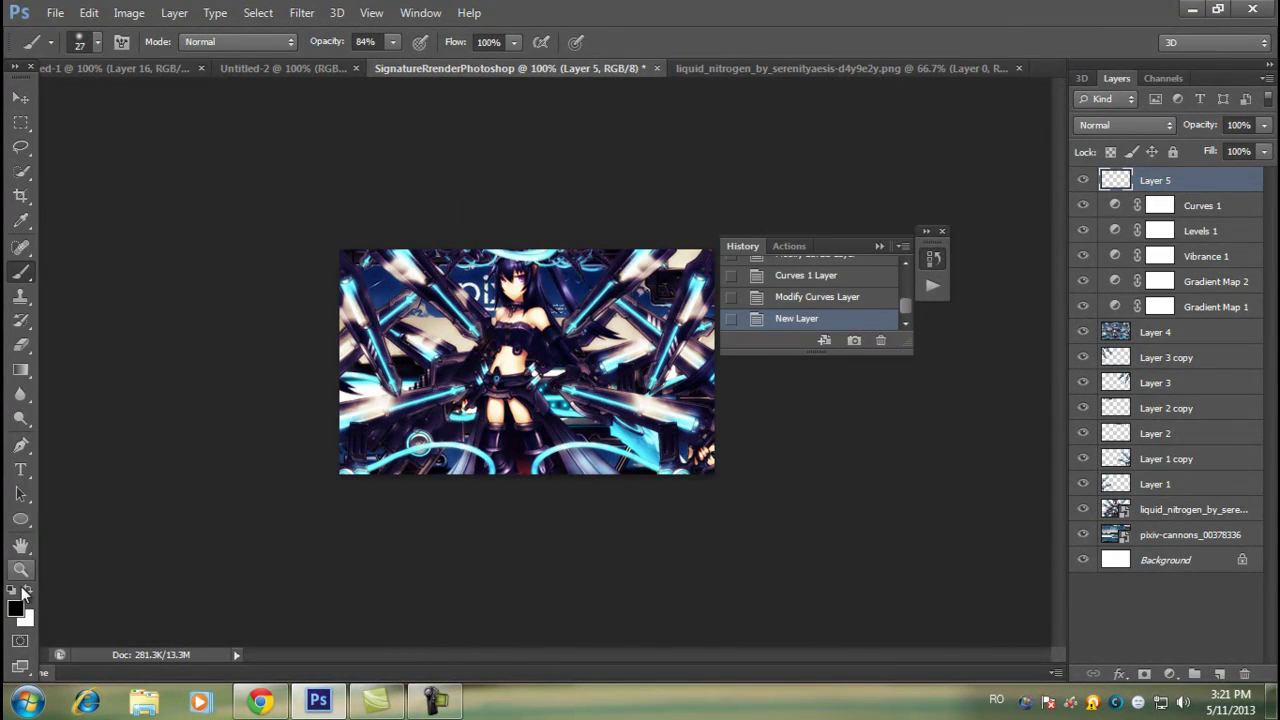
- Sample the cyan glow colour and paint strokes over the glowing bars and banner bottom
left_click(15, 608)
left_click(415, 402)
key("Return")
mouse_move(408, 395)
left_mouse_down()
mouse_move(386, 378)
mouse_move(346, 285)
left_mouse_up()
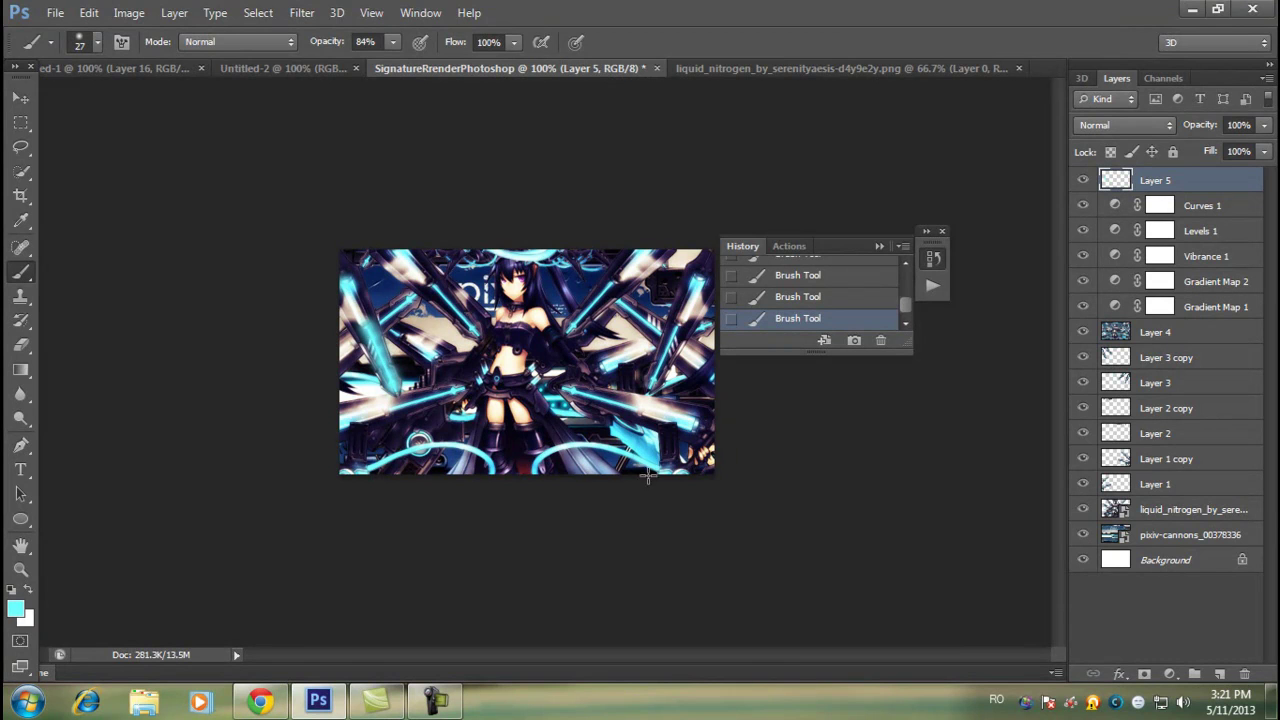
left_click_drag(545, 457, 656, 464)
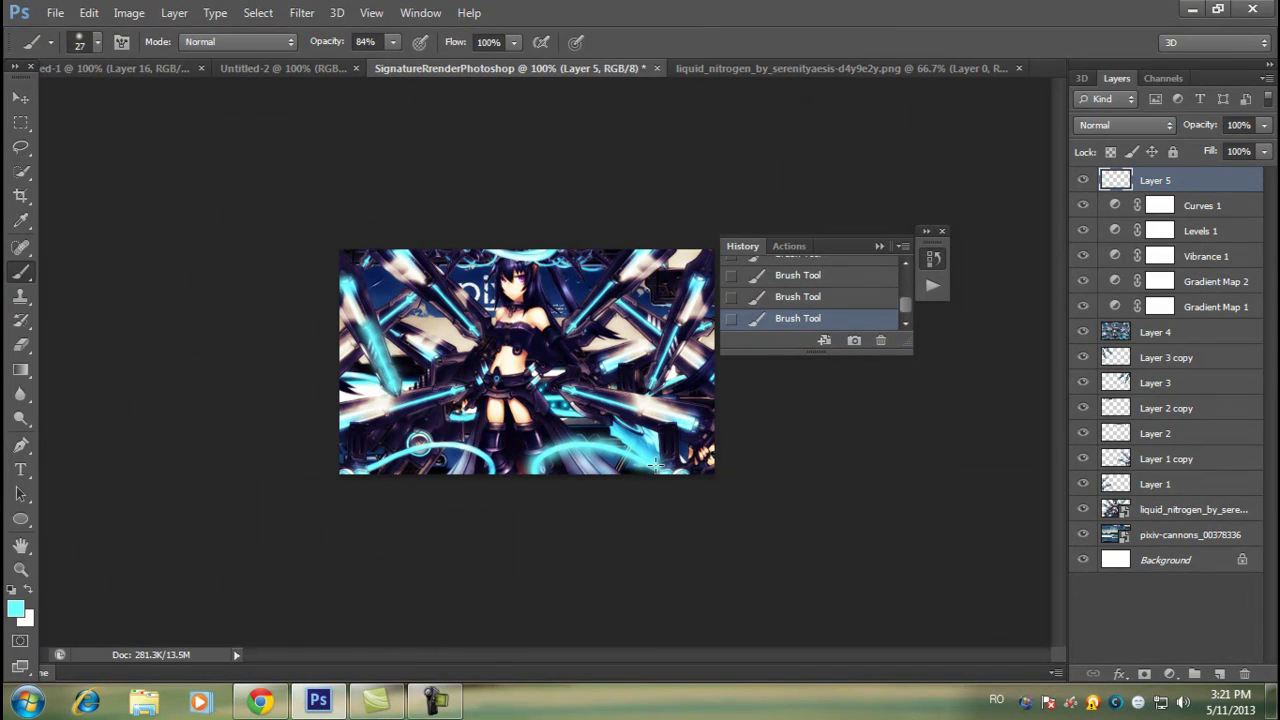
left_click_drag(651, 382, 702, 279)
left_click_drag(560, 330, 601, 300)
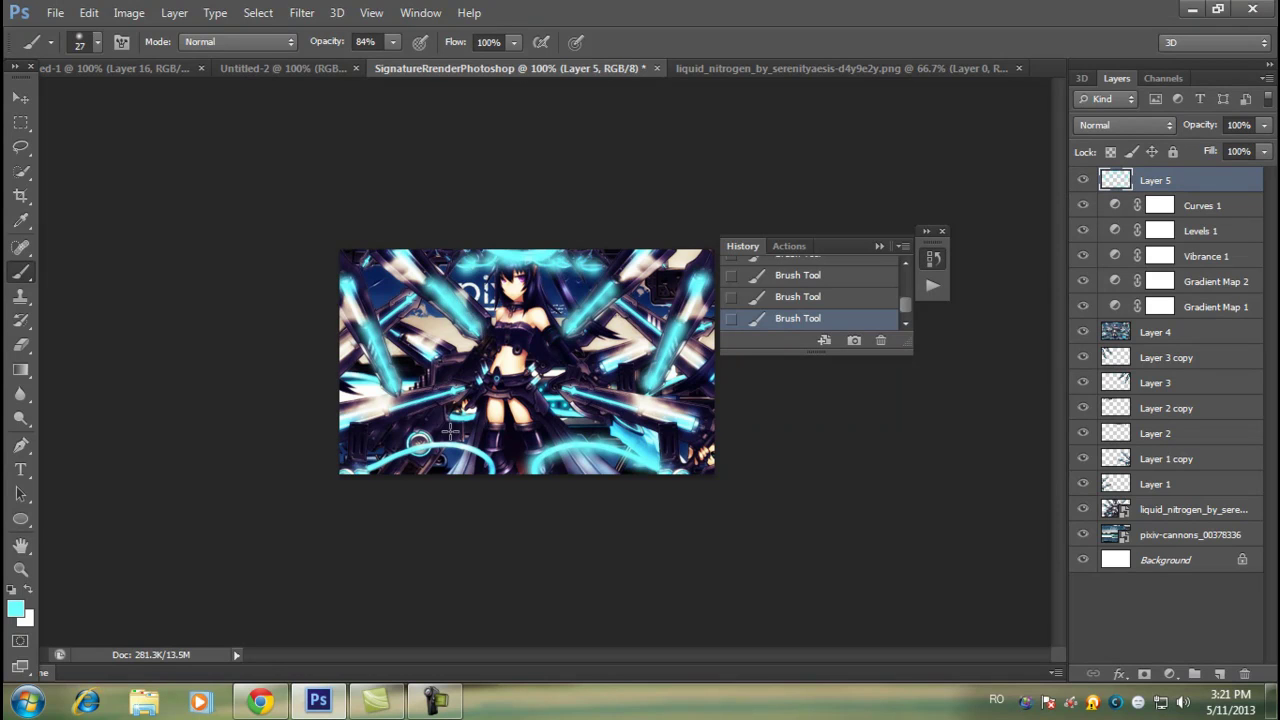
left_click_drag(377, 466, 524, 489)
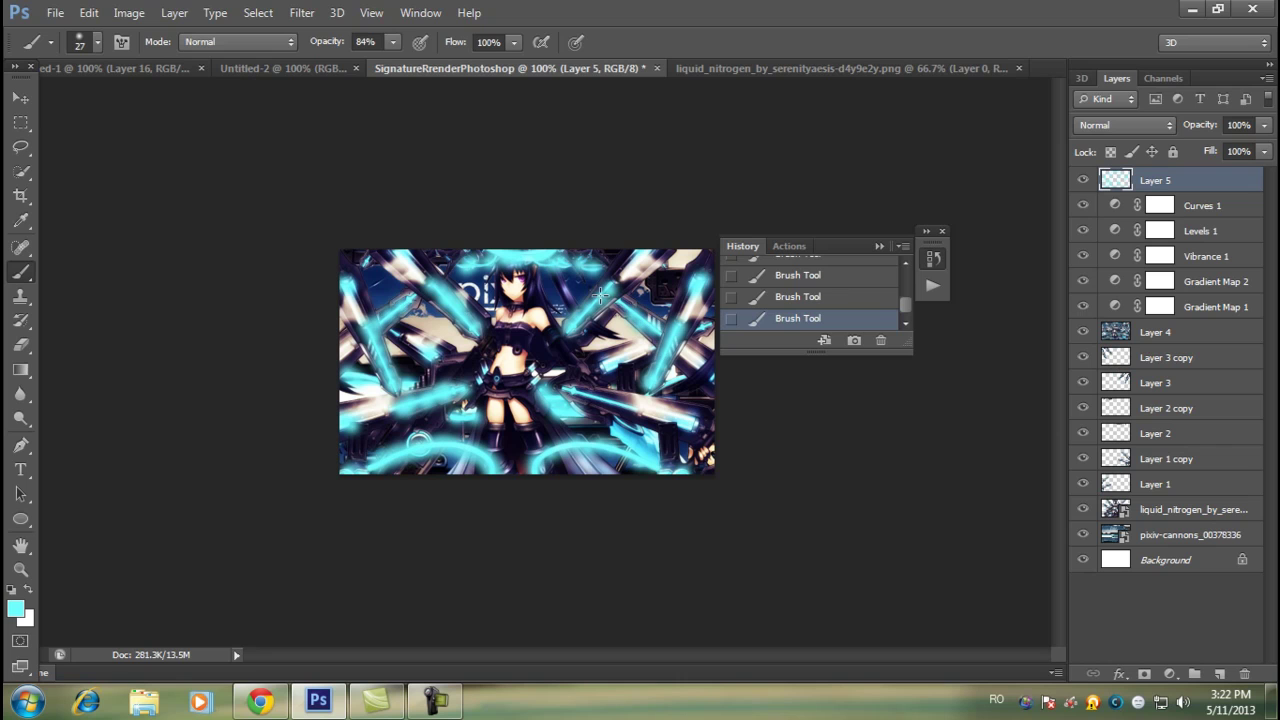
- Soften Layer 5's cyan strokes with a Gaussian Blur and lower its opacity to 71%
key("v")
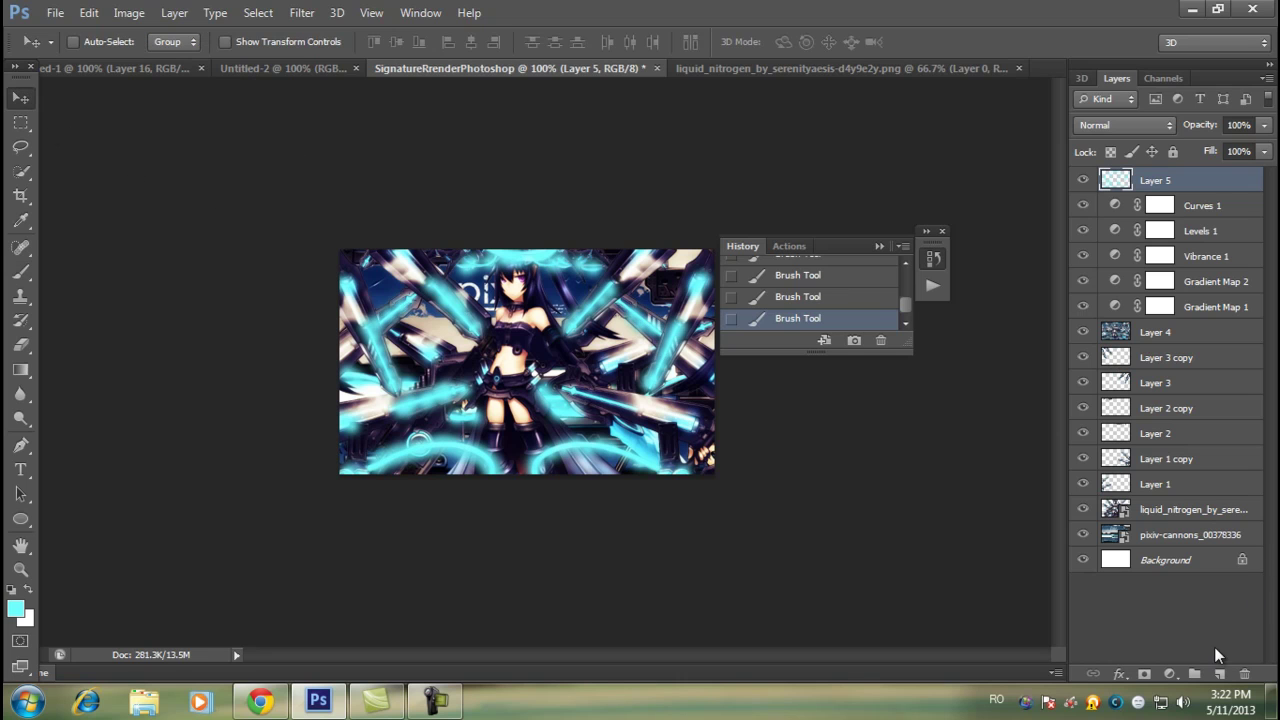
left_click(301, 12)
mouse_move(311, 202)
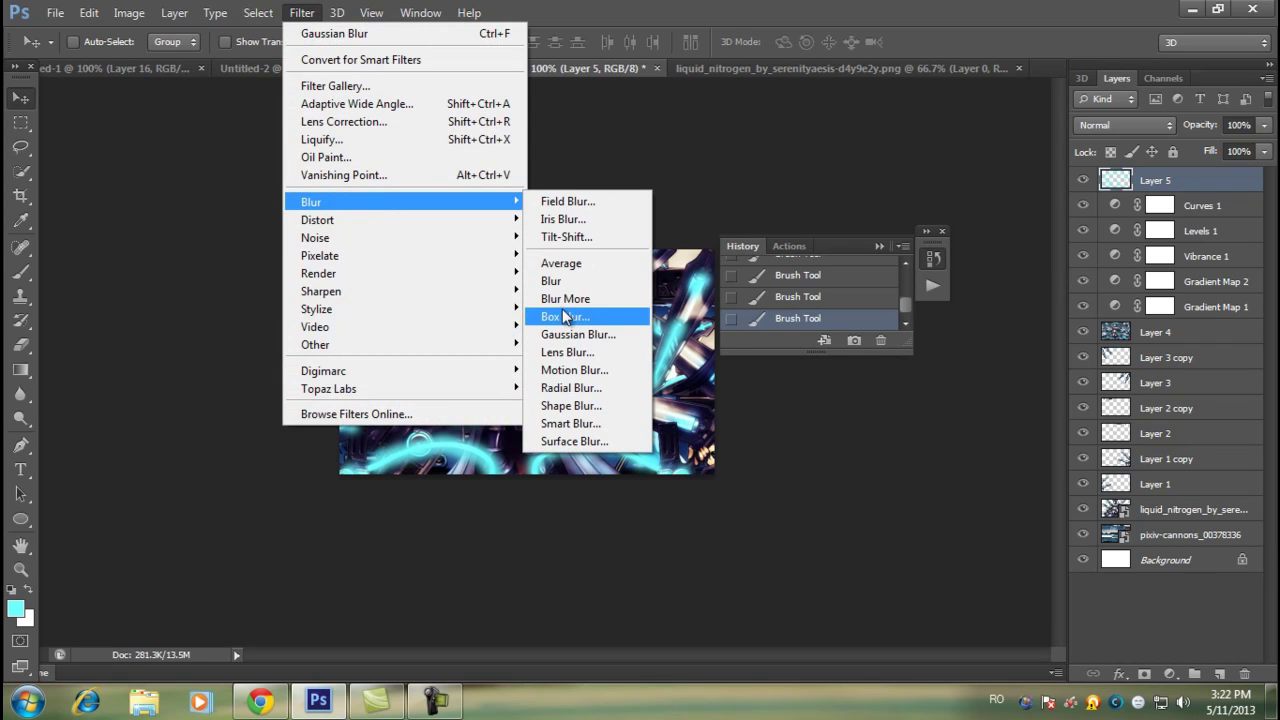
left_click(576, 334)
left_click_drag(797, 380, 809, 380)
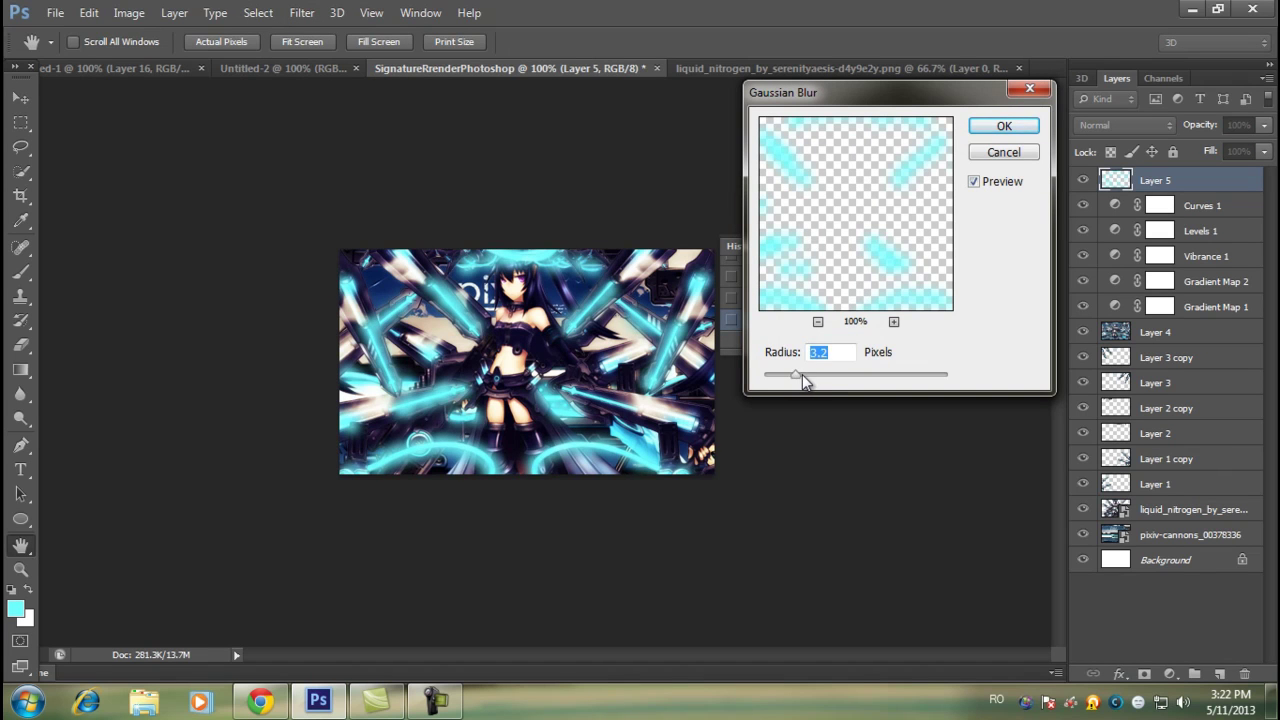
key("Return")
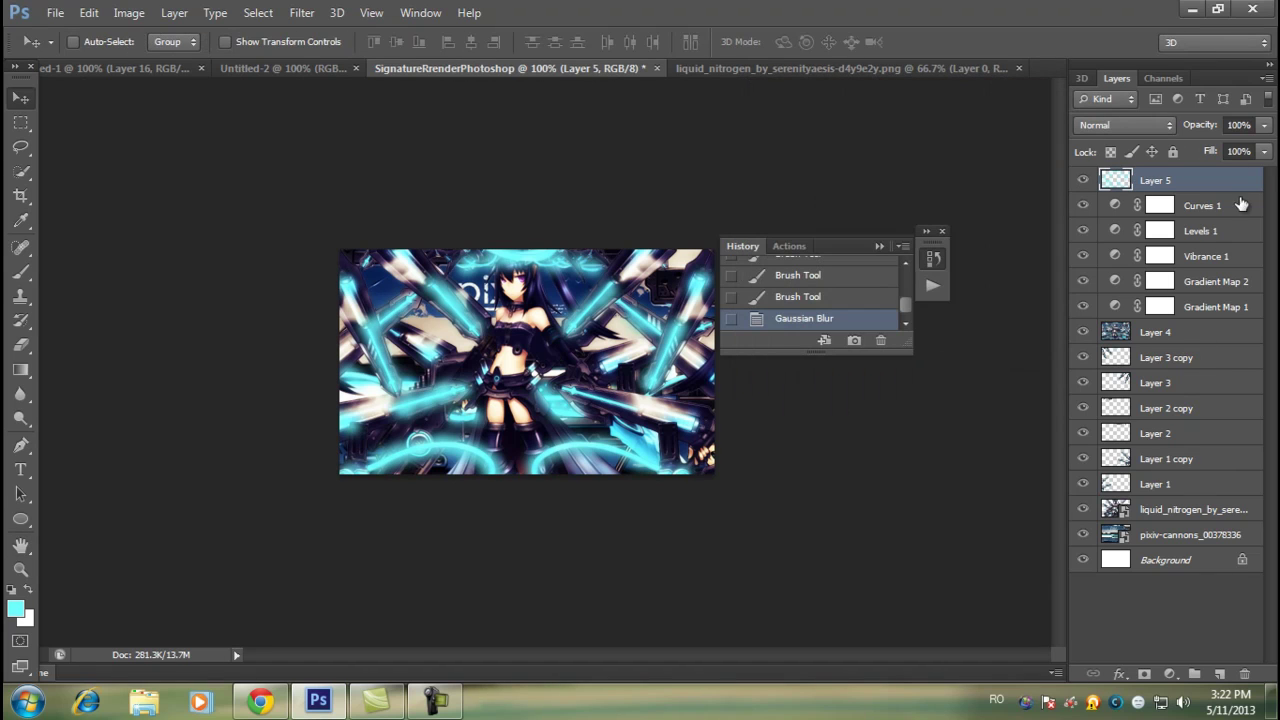
left_click_drag(1209, 135, 1188, 133)
- Add Layer 6 and fill it with a merged copy of the banner via Apply Image
left_click(1219, 673)
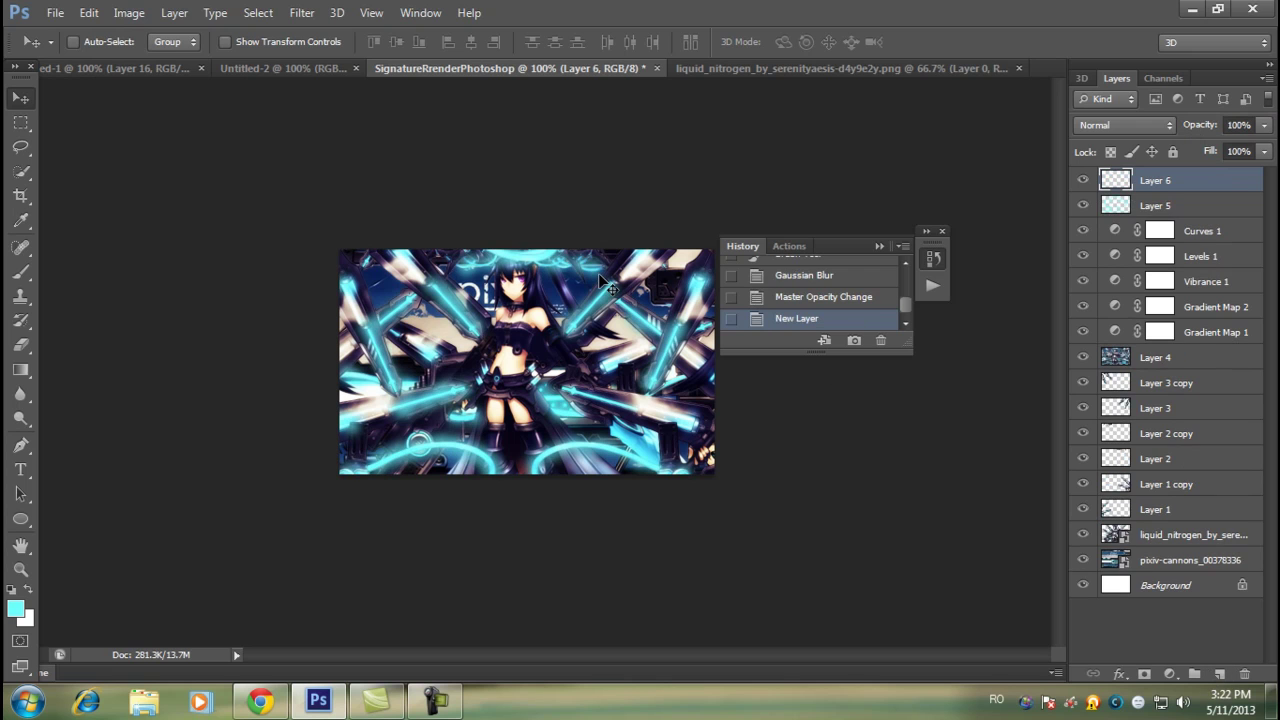
left_click(129, 12)
left_click(250, 281)
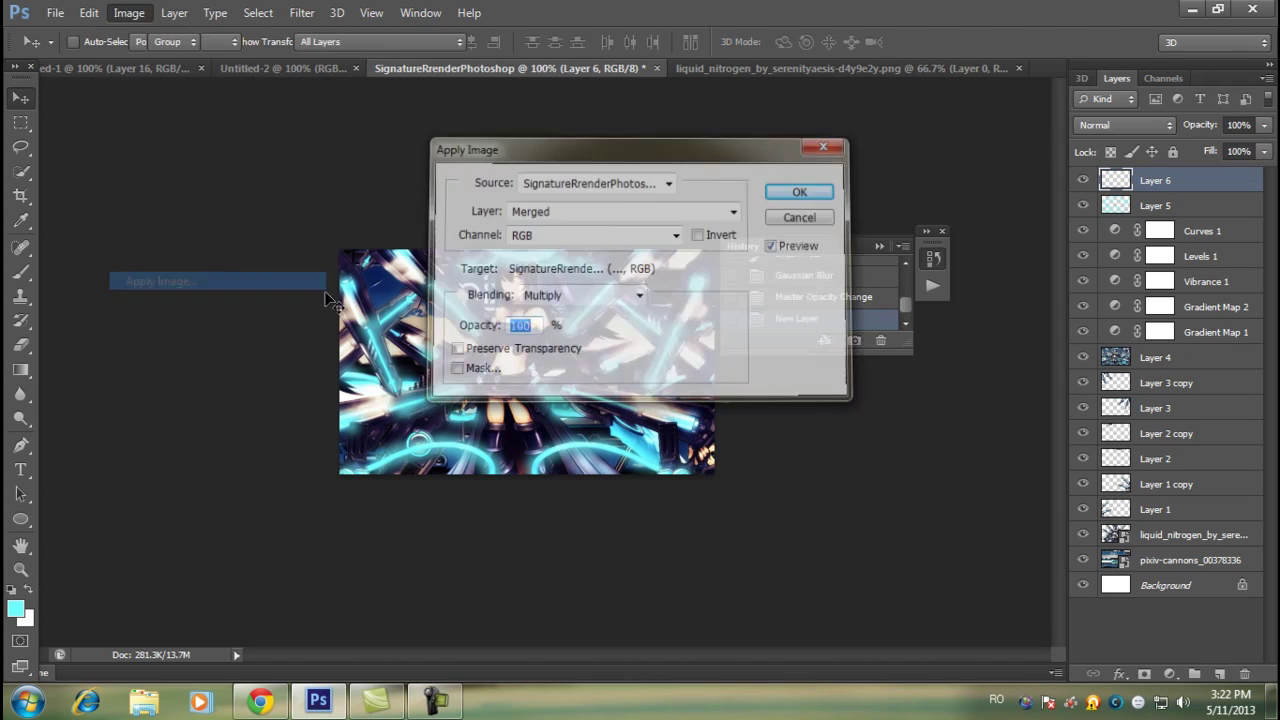
key("Return")
- Dodge the glow left of the figure brighter with the Dodge tool
left_click(22, 393)
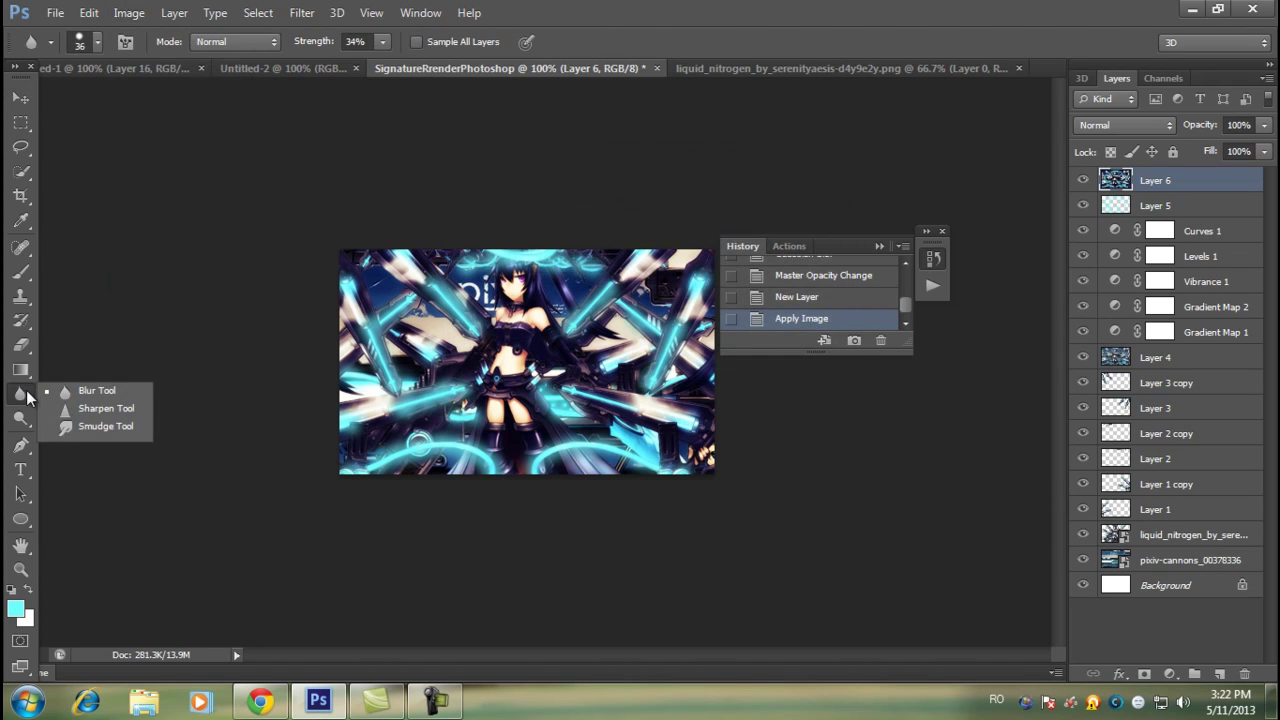
left_click(20, 370)
left_click(20, 394)
left_click(24, 419)
left_click(425, 413)
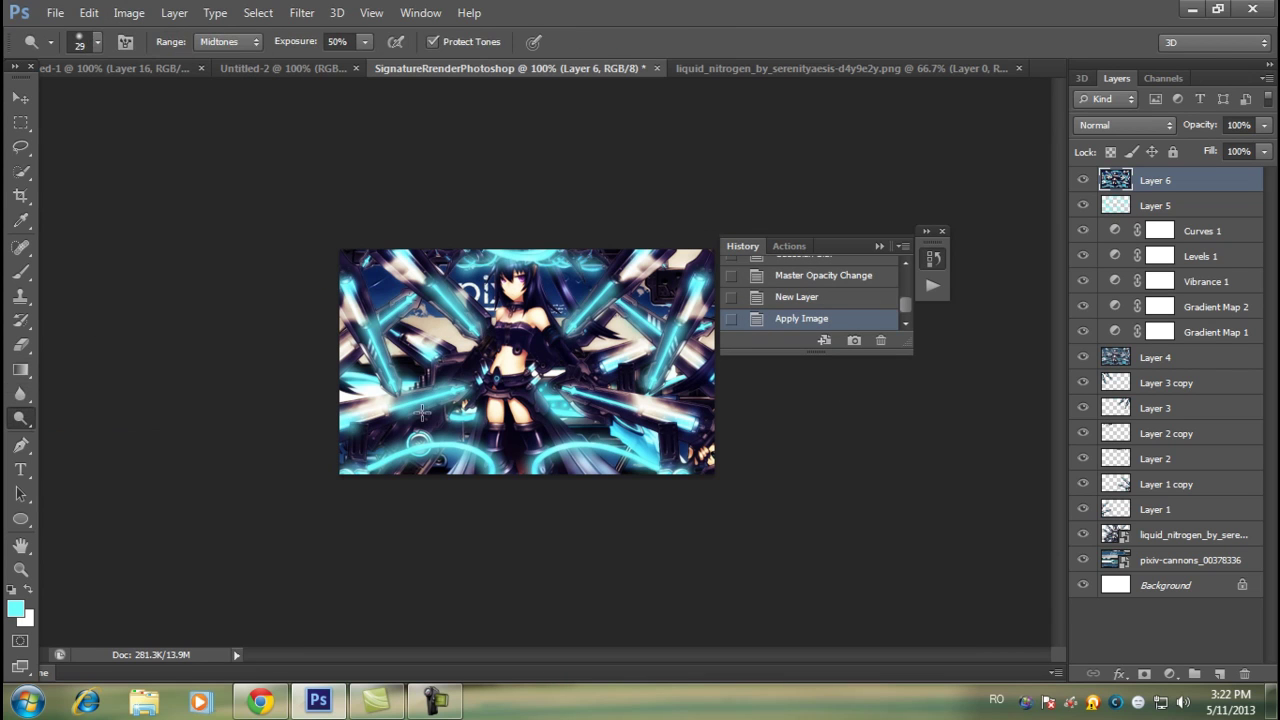
left_click_drag(366, 410, 420, 400)
mouse_move(425, 400)
left_mouse_down()
mouse_move(450, 395)
mouse_move(360, 418)
left_mouse_up()
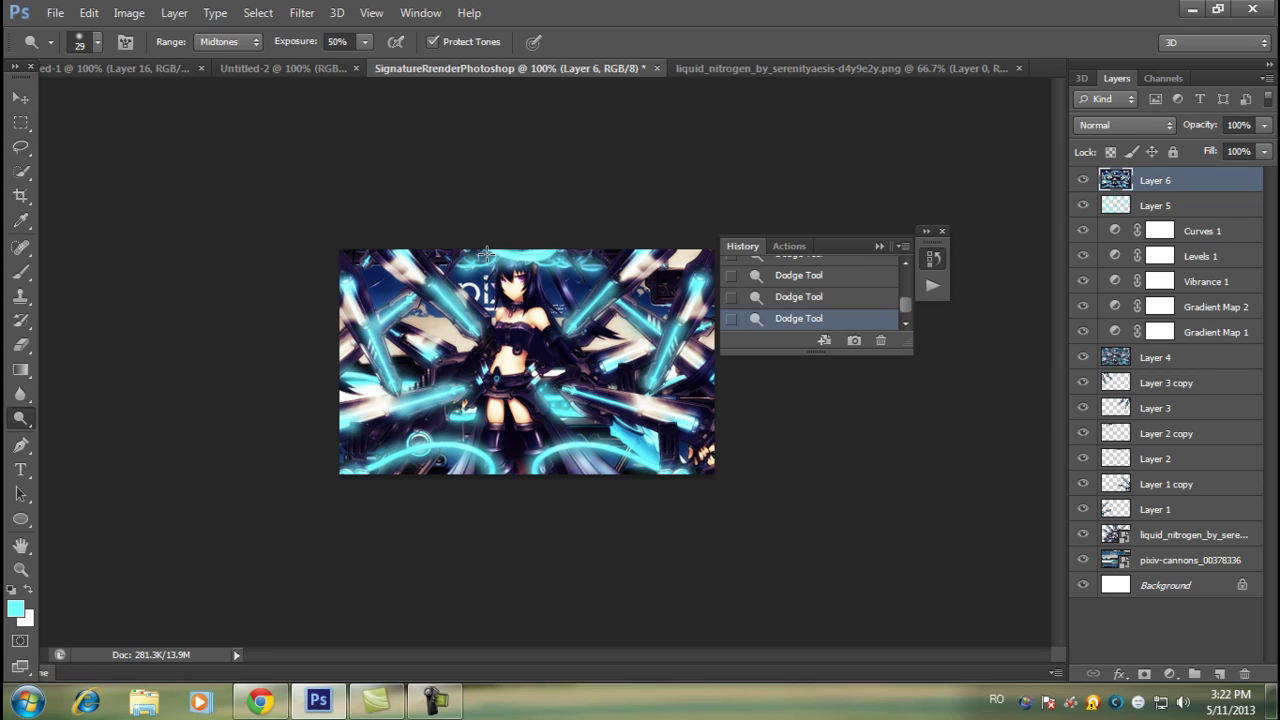
- Dodge the glows above the head, the right-side bar, the banner bottom and the waist
left_click_drag(566, 258, 575, 264)
mouse_move(643, 288)
left_mouse_down()
mouse_move(657, 265)
mouse_move(641, 418)
left_mouse_up()
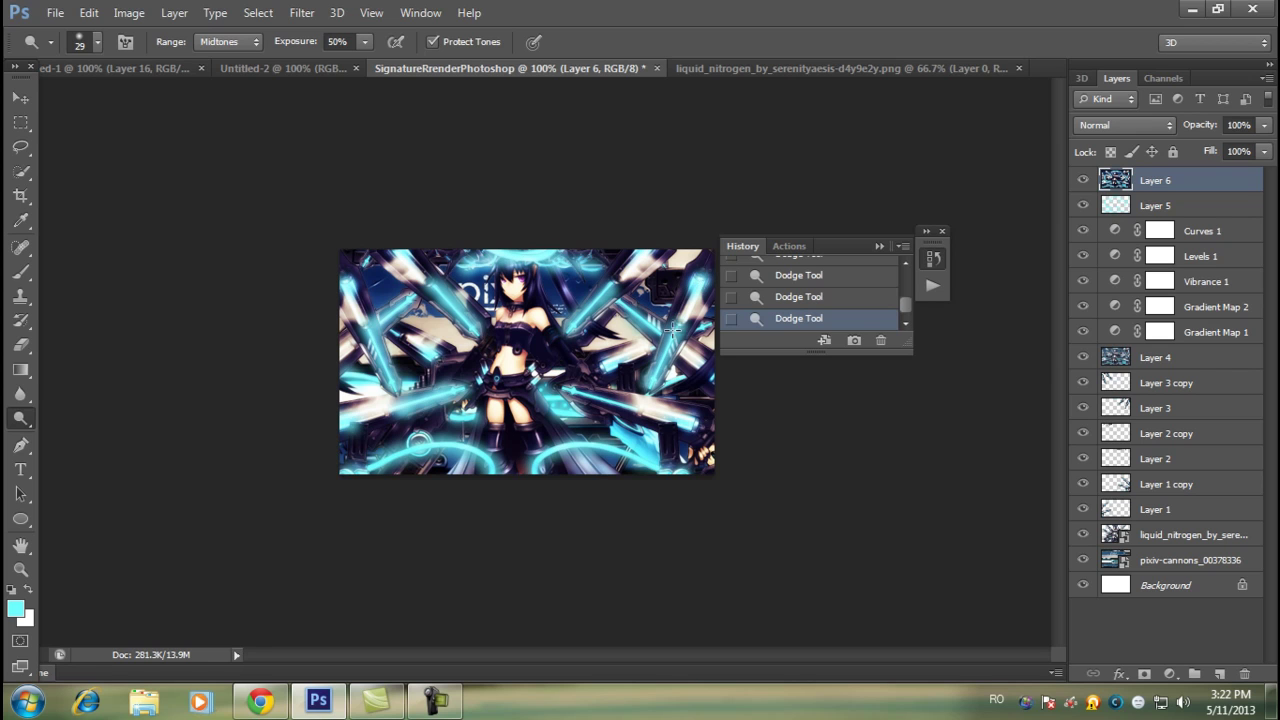
left_click_drag(537, 472, 663, 464)
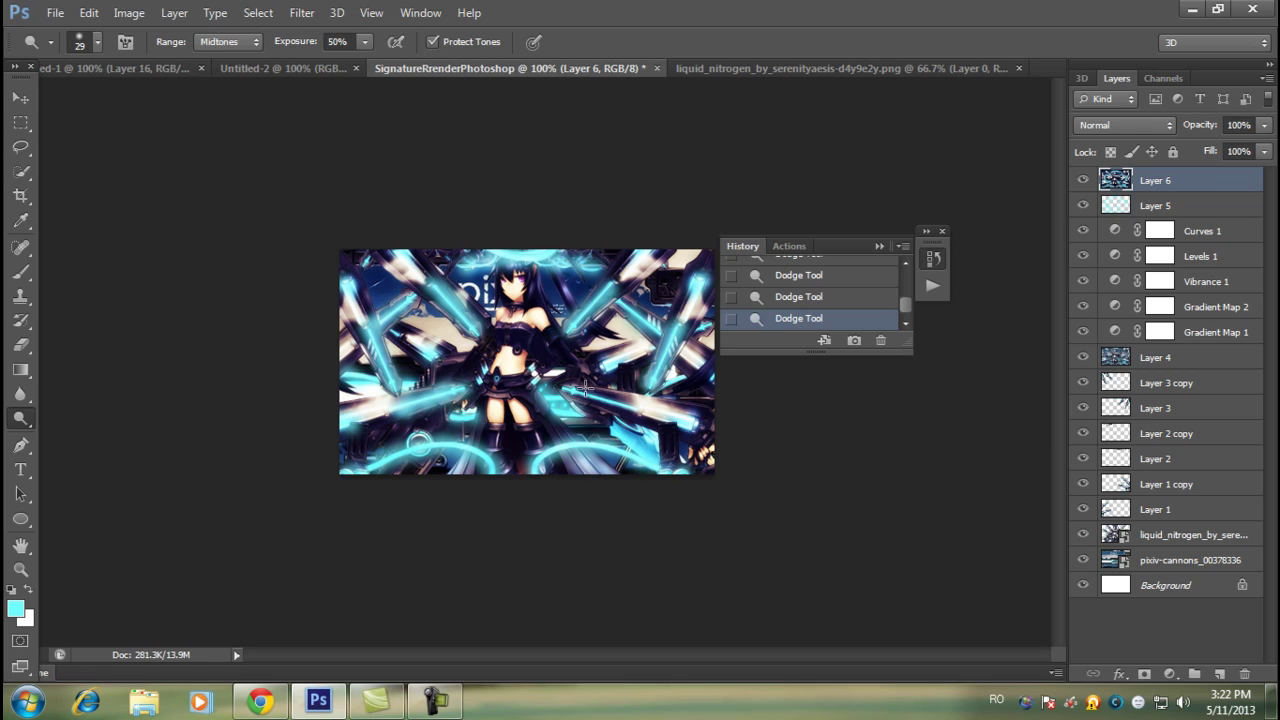
left_click_drag(496, 384, 465, 411)
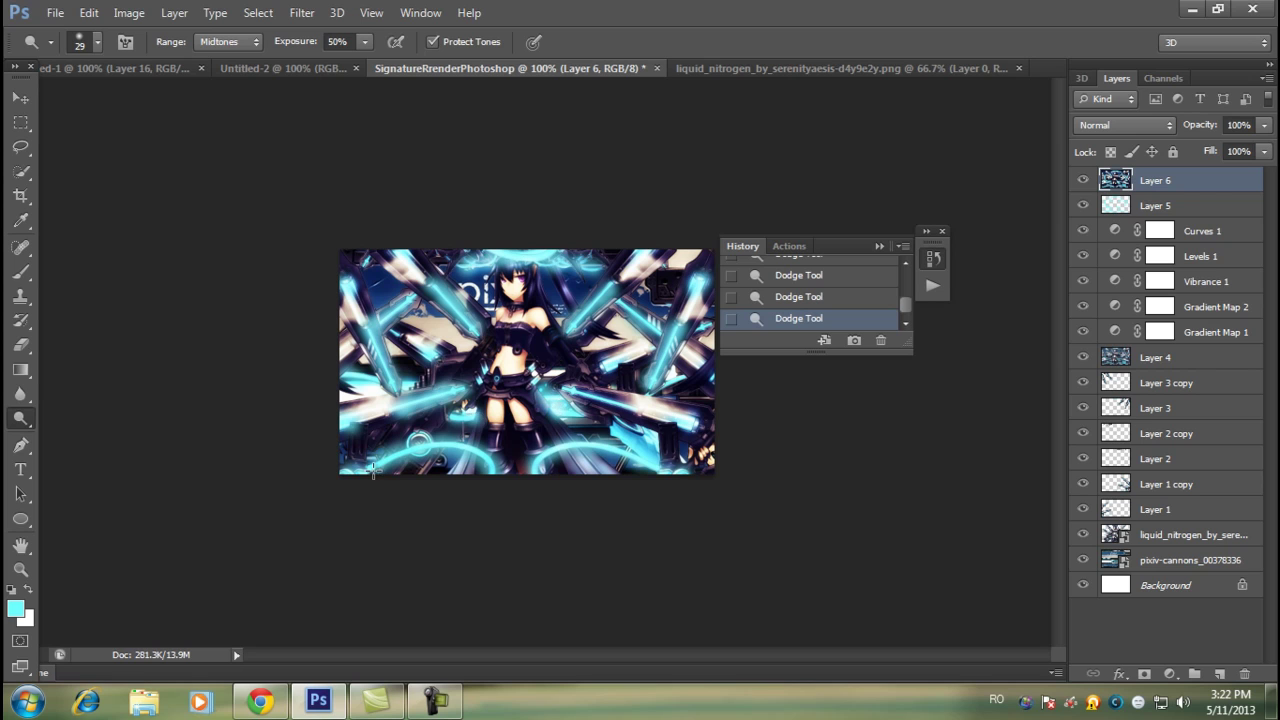
left_click(436, 705)
left_click(440, 704)
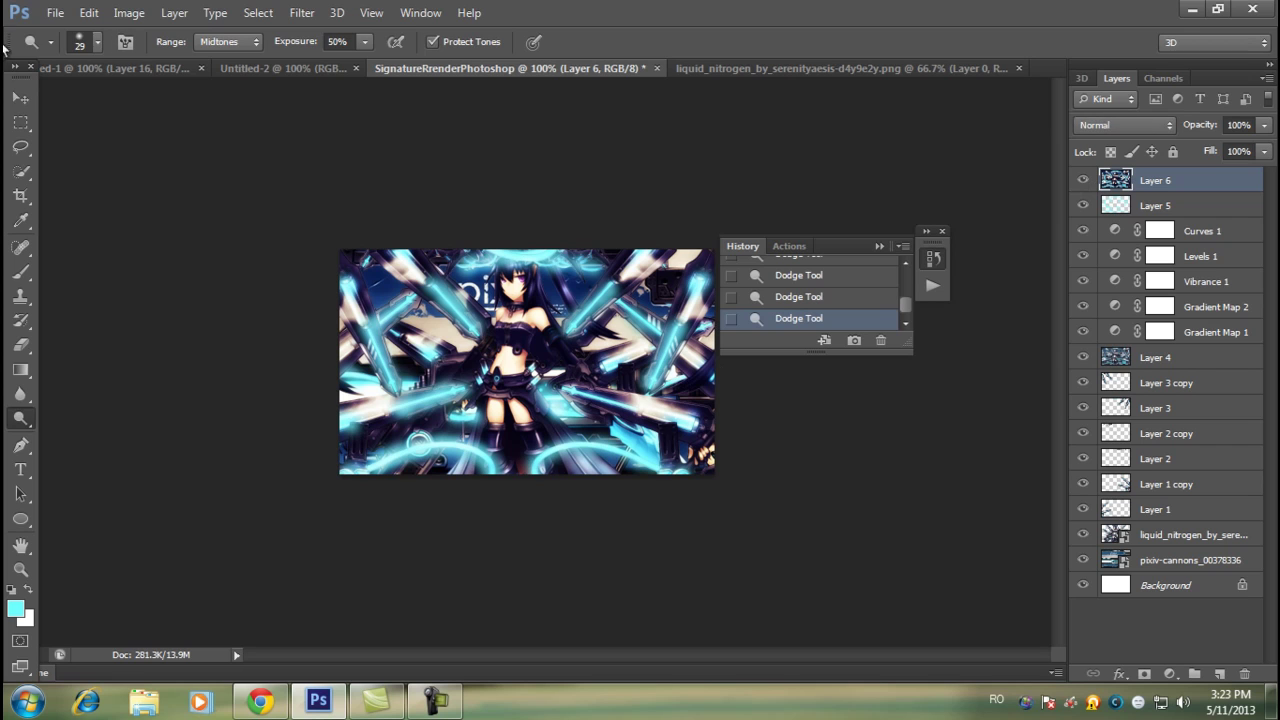
- Burn the centre of the image darker with the Burn tool
key("v")
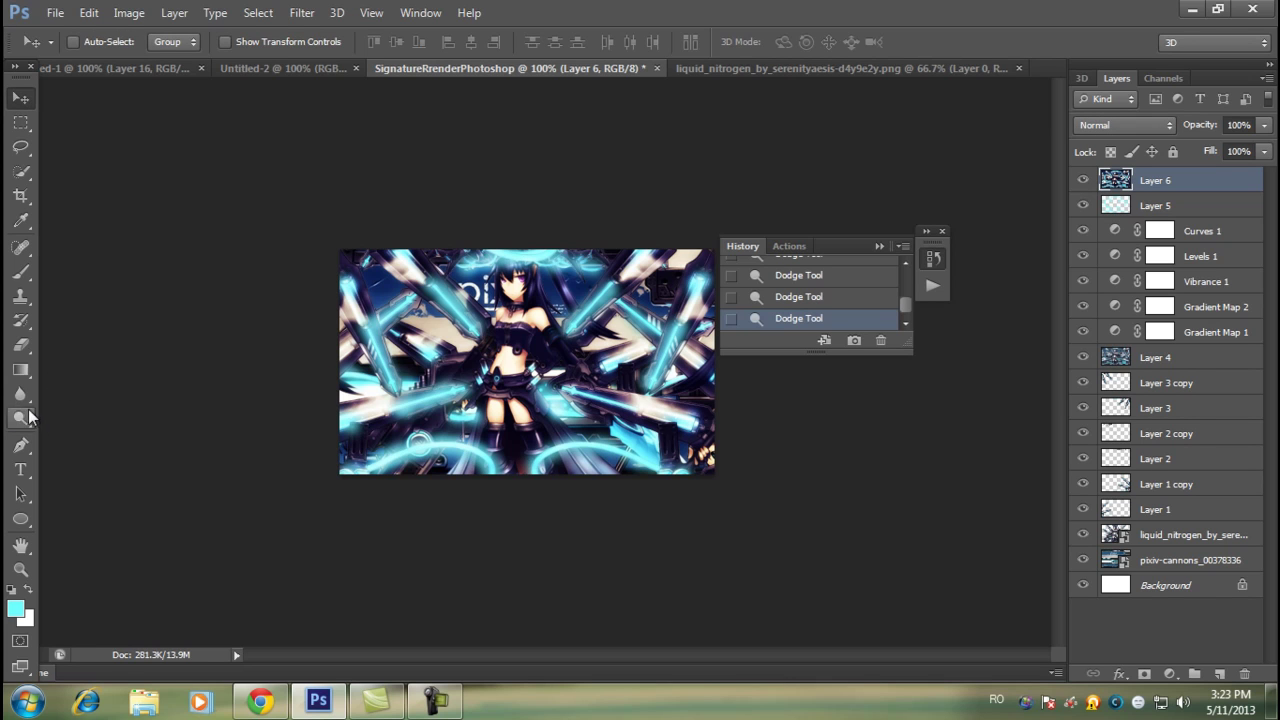
left_click(22, 418)
mouse_move(20, 394)
left_mouse_down()
mouse_move(62, 408)
mouse_move(83, 436)
left_mouse_up()
left_click_drag(447, 435, 500, 424)
left_click_drag(505, 424, 515, 405)
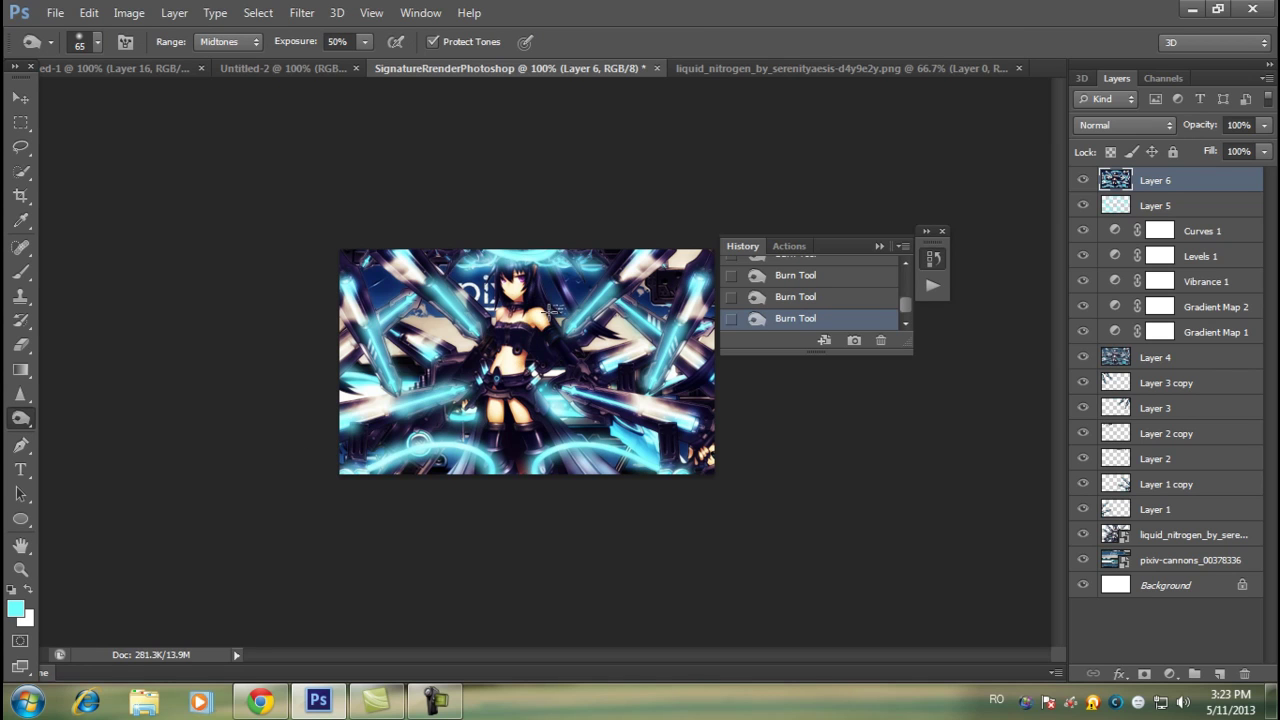
left_click(20, 97)
- Add a Color Lookup adjustment layer and try the EdgyAmber.3DL and Crisp_Winter.look presets
left_click(1219, 673)
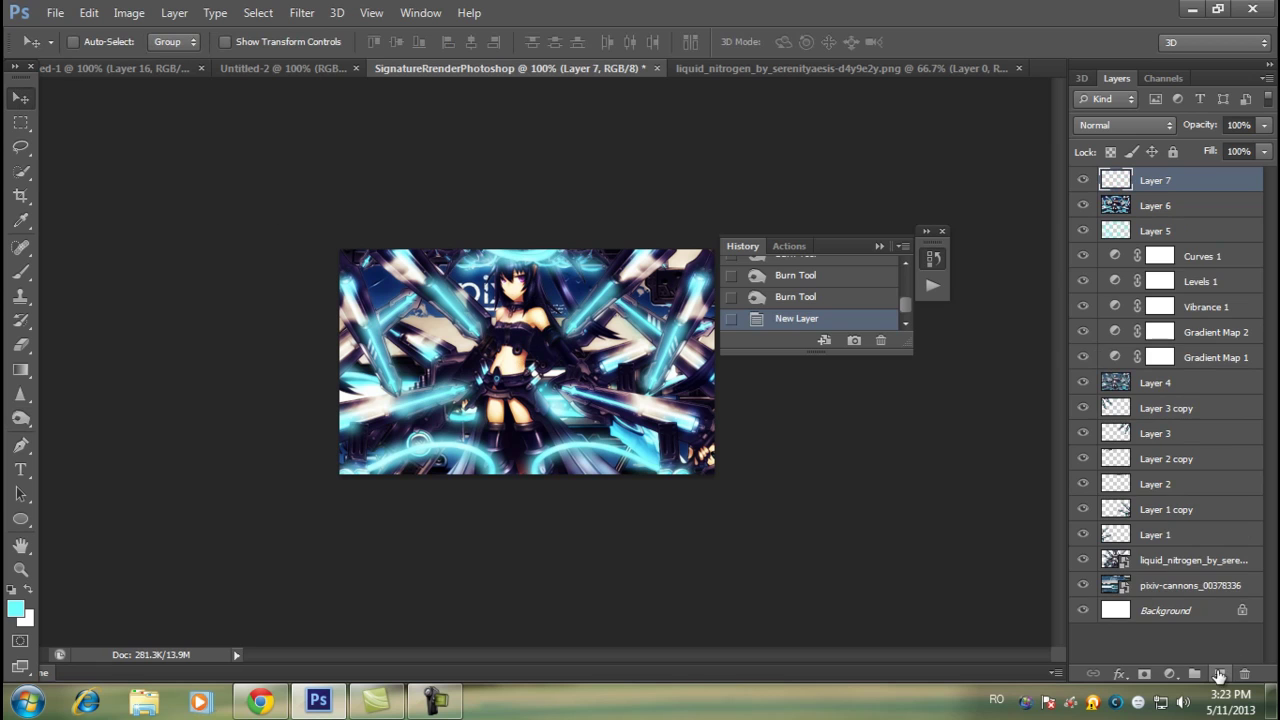
left_click(1169, 673)
left_click(1024, 551)
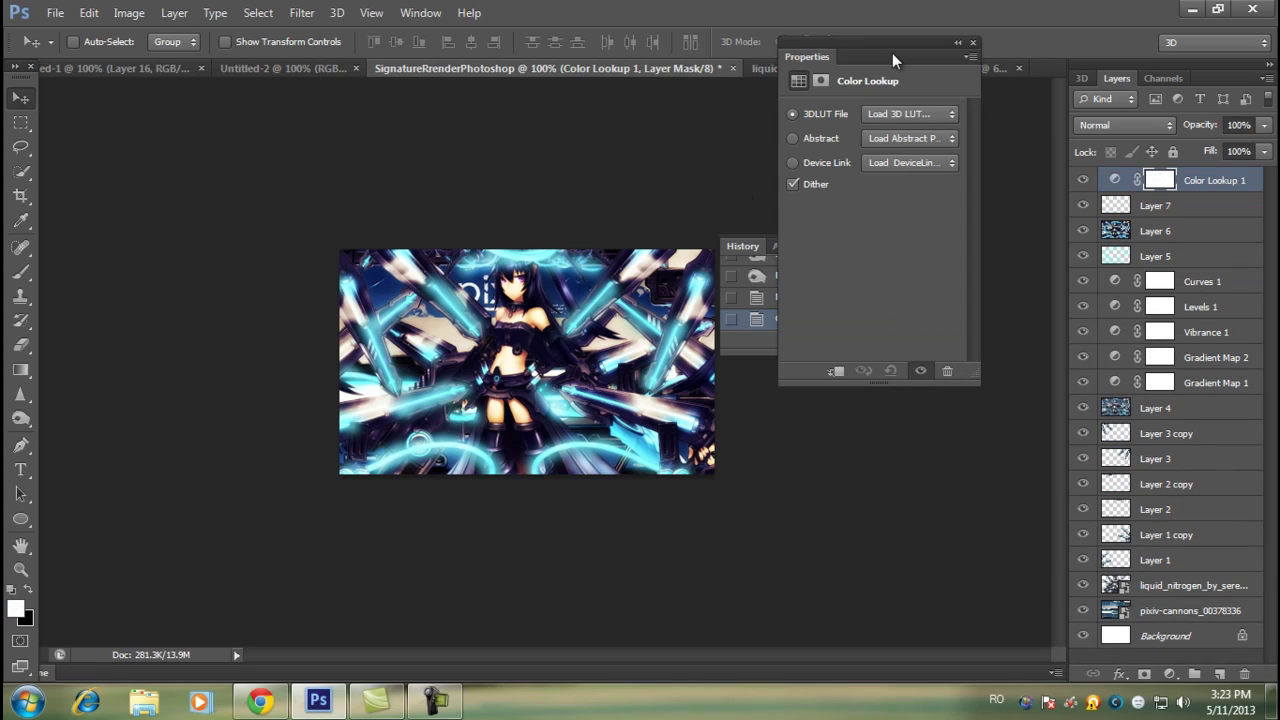
left_click(908, 113)
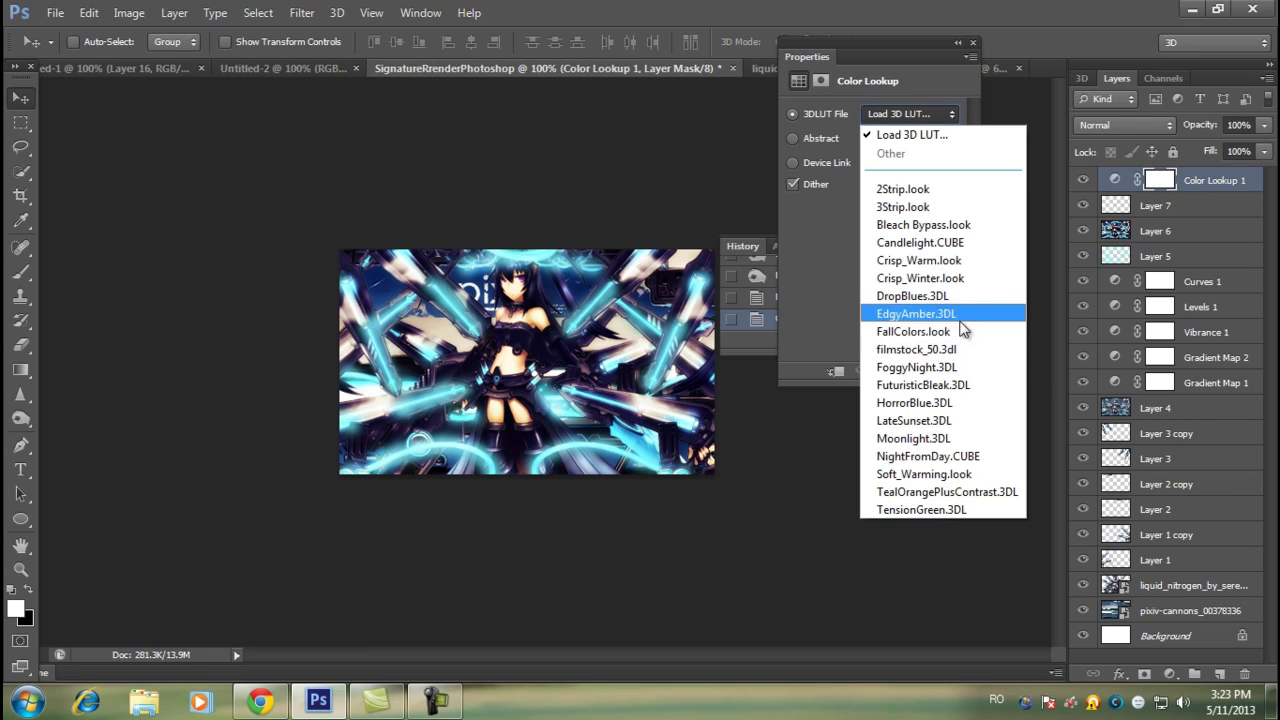
left_click(958, 315)
left_click(913, 119)
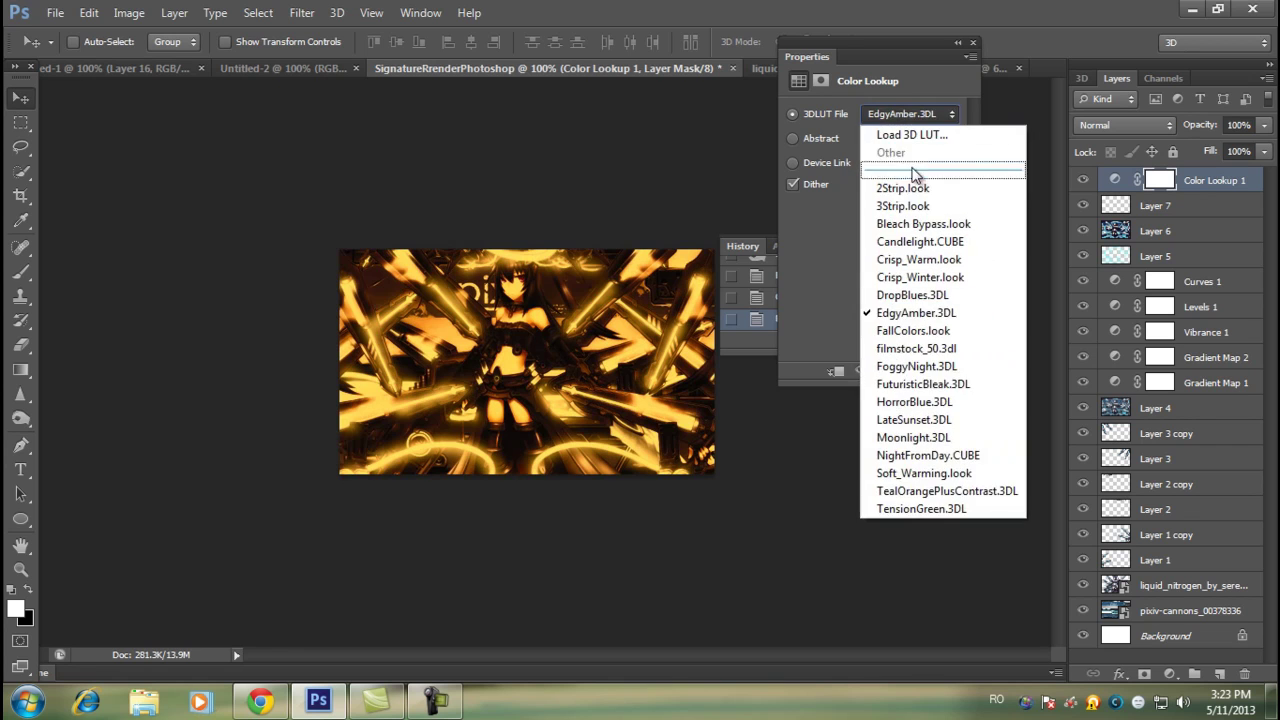
left_click(916, 189)
- Step through LUT looks from LateSunset to DropBlues.3DL, toggling visibility to compare
key("Down")
key("Down")
key("Down")
key("Down")
key("Down")
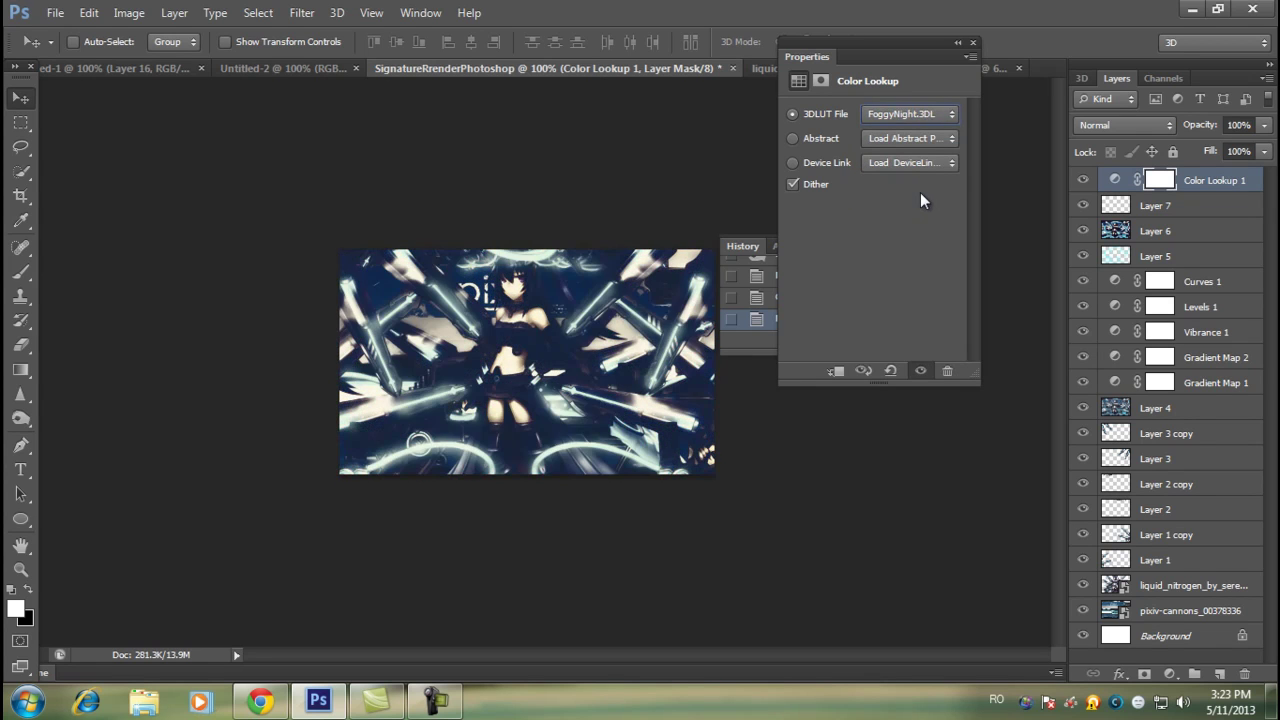
key("Down")
key("Down")
key("Down")
key("Down")
key("Down")
key("Down")
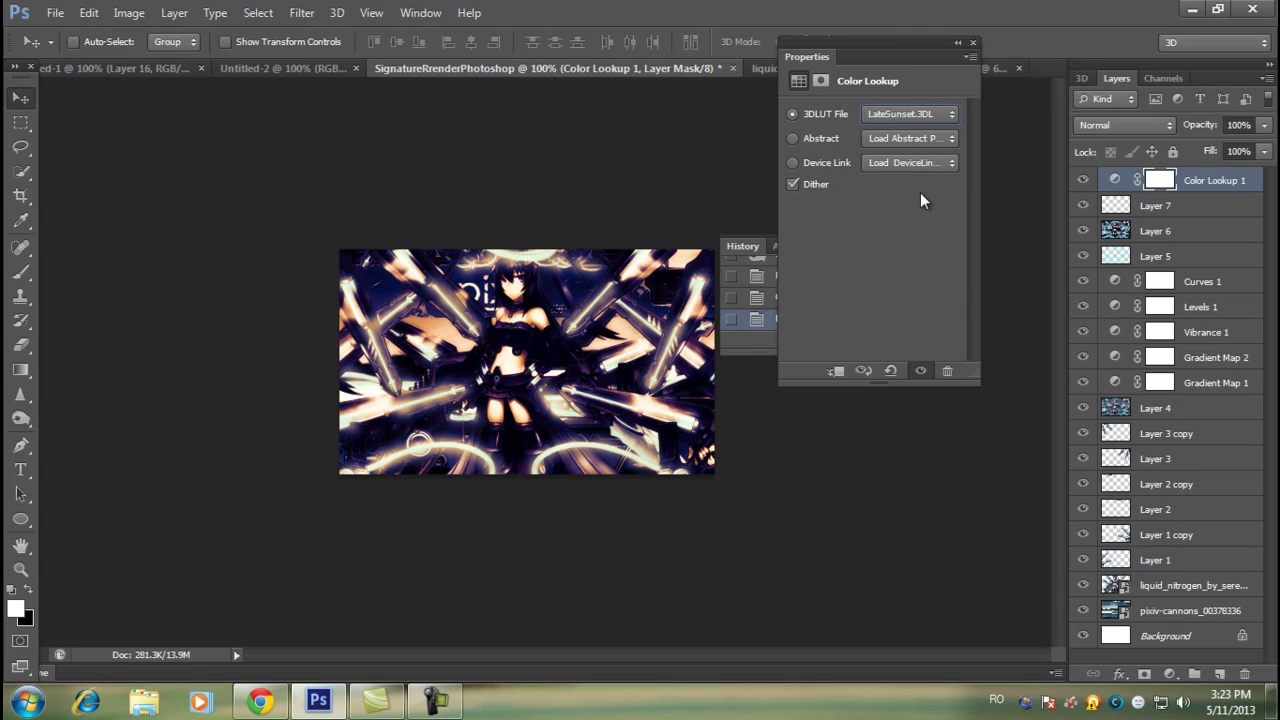
key("Down")
key("Down")
key("Down")
key("Down")
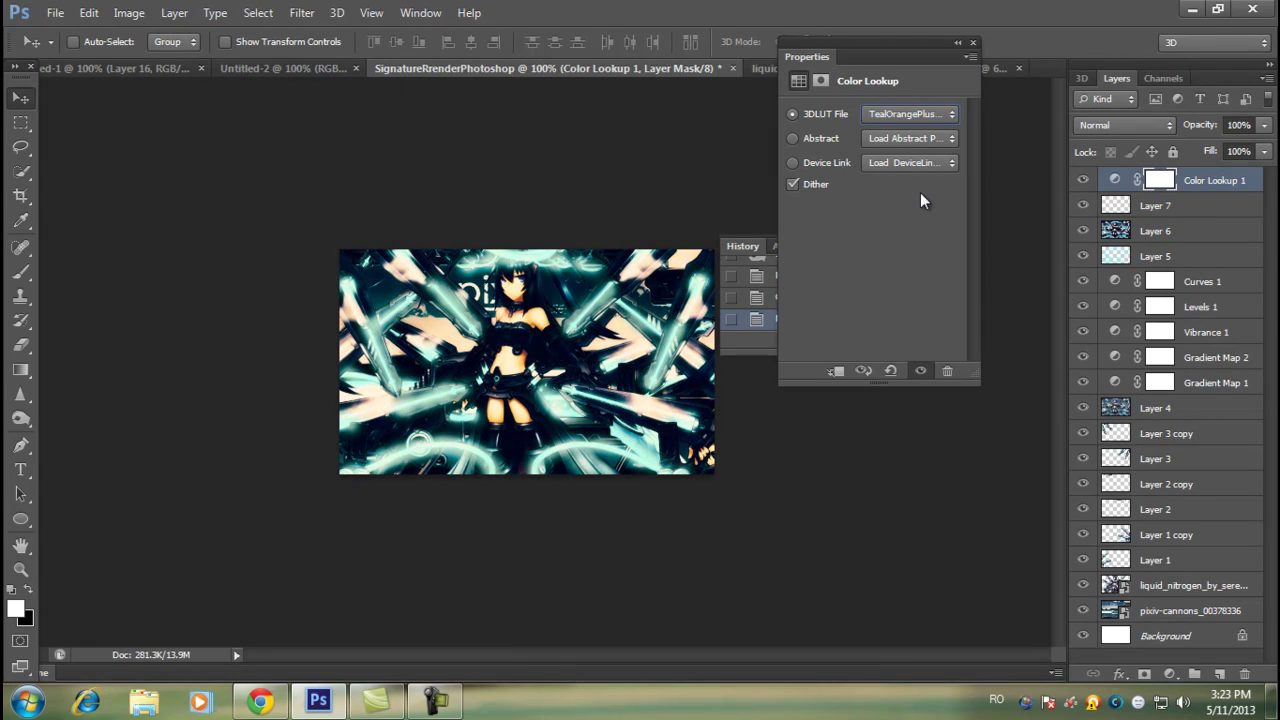
key("Down")
key("Up")
left_click(908, 113)
left_click(923, 297)
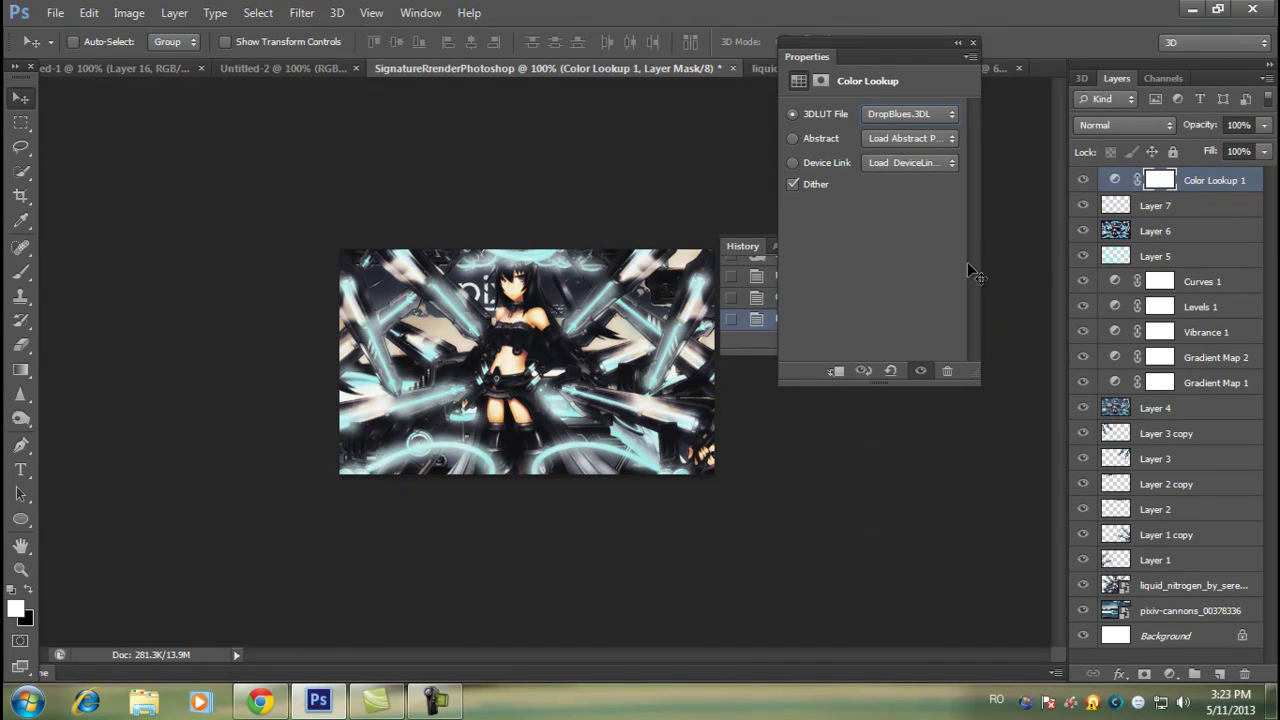
left_click(1083, 180)
left_click(1083, 180)
- Try the 2Strip, Candlelight.CUBE and Crisp_Warm looks, toggling the lookup layer to compare
left_click(908, 113)
left_click(905, 170)
key("Down")
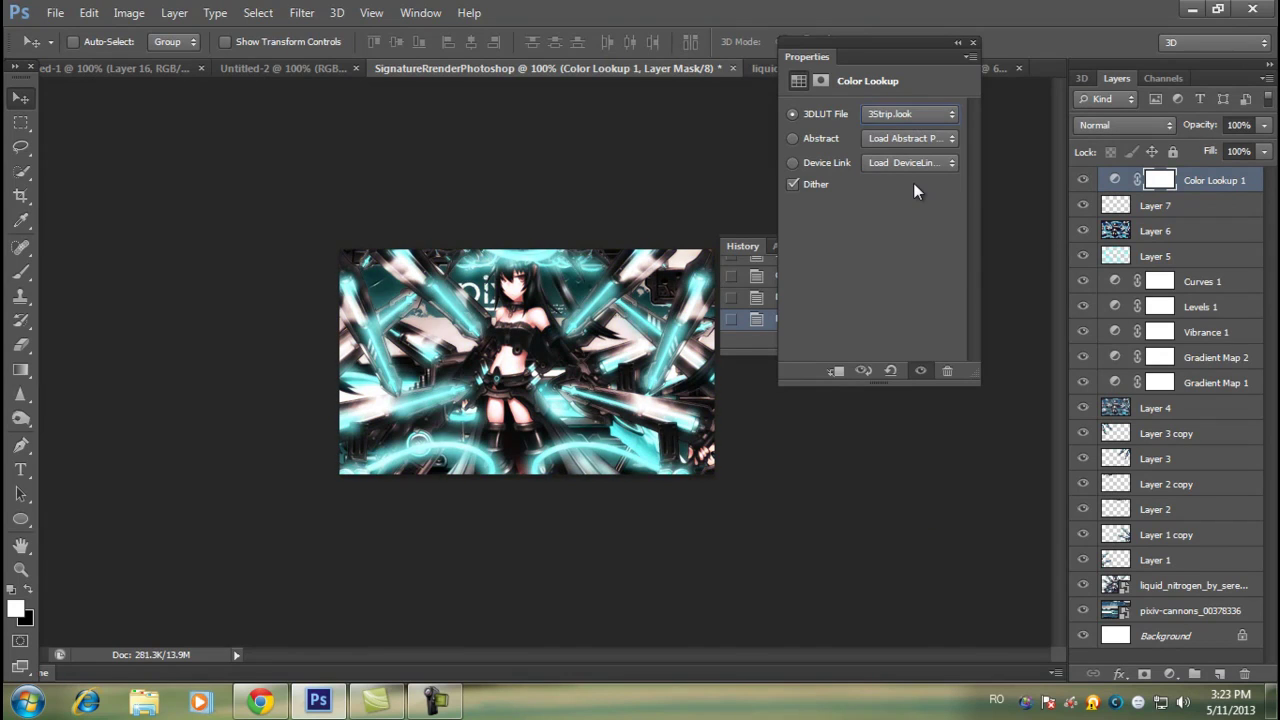
key("Down")
key("Down")
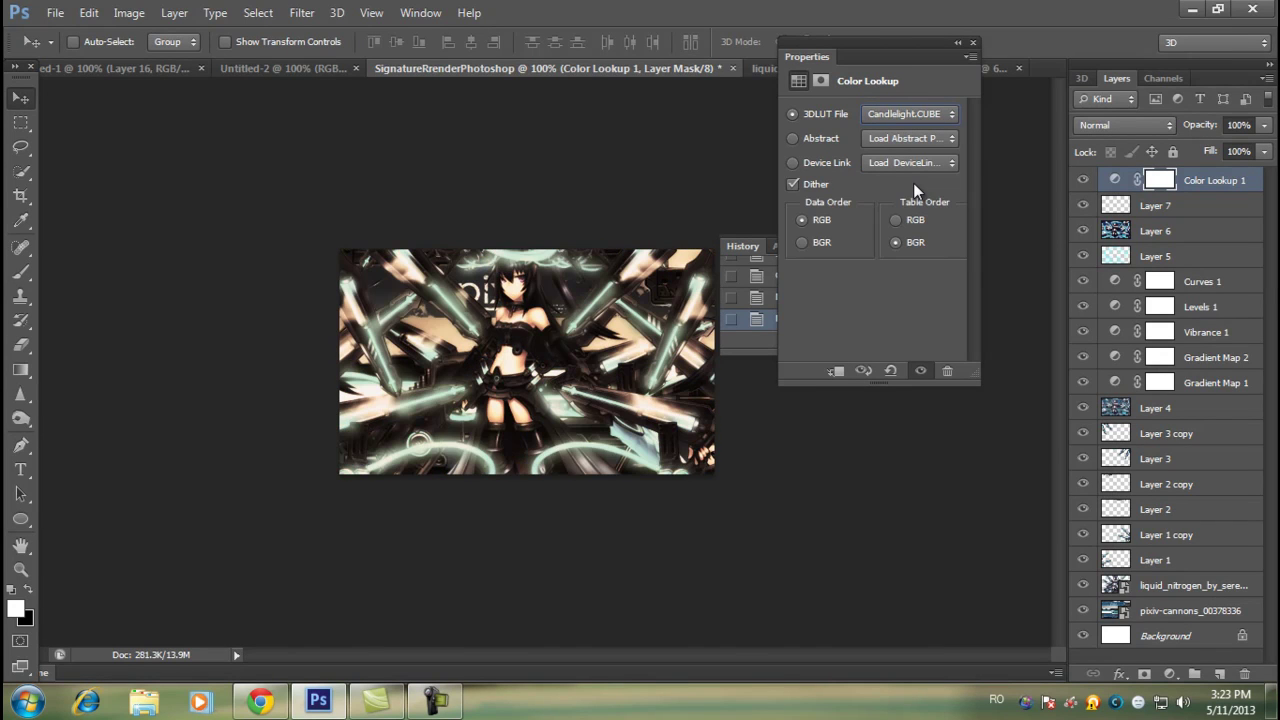
key("Down")
key("Down")
key("Up")
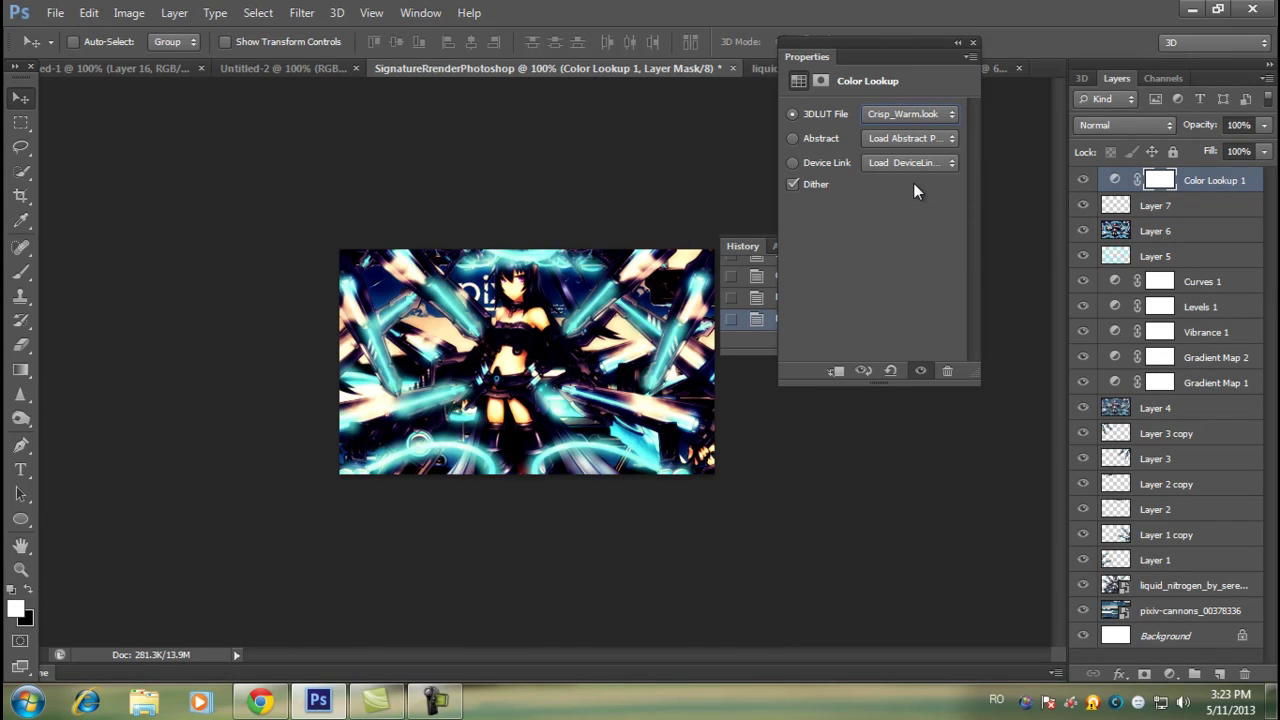
left_click(1084, 180)
left_click(1084, 180)
left_click(1084, 180)
left_click(1086, 180)
- Cycle from DropBlues past EdgyAmber to settle on the HorrorBlue.3DL look
left_click(895, 114)
left_click(900, 300)
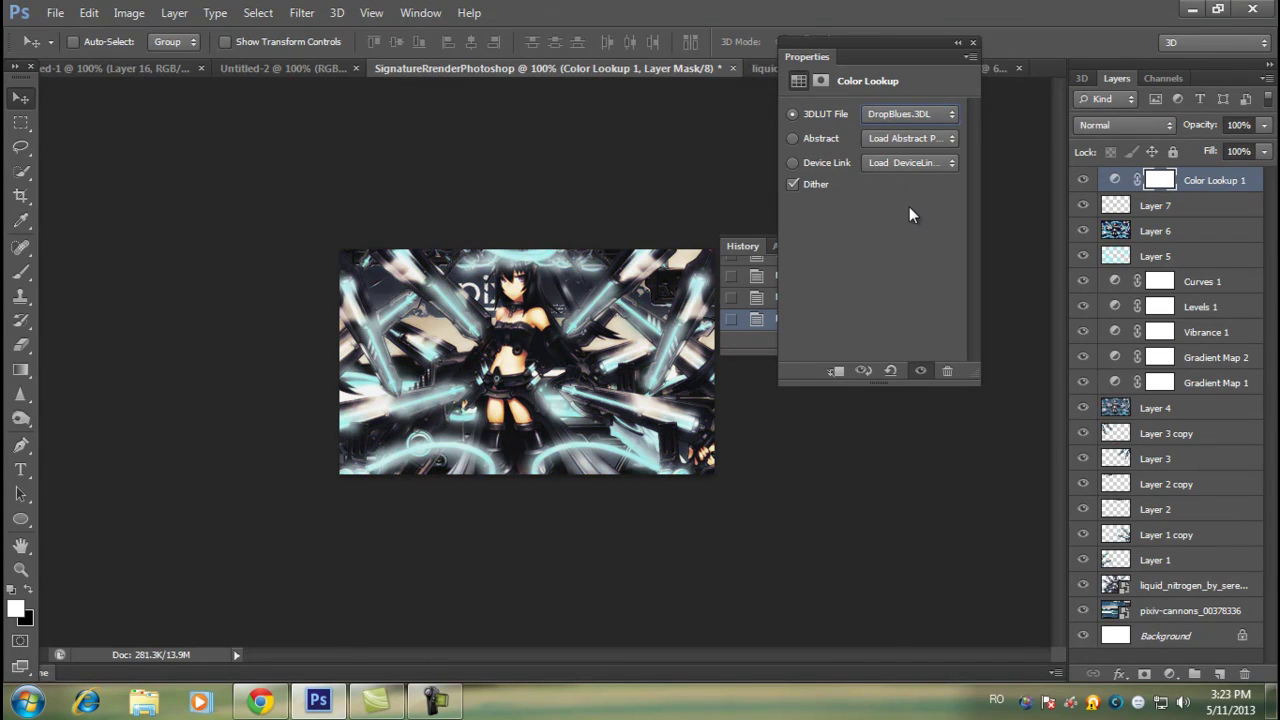
key("Down")
key("Down")
key("Up")
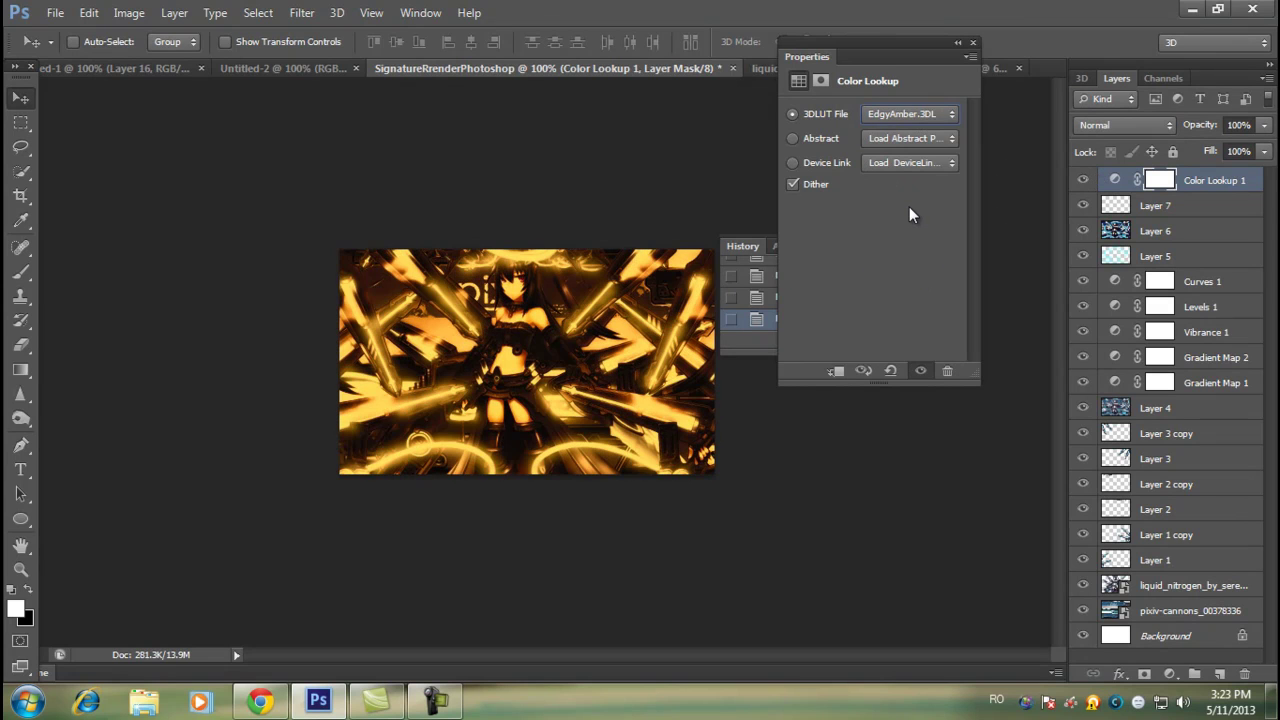
key("Down")
key("Down")
key("Down")
key("Down")
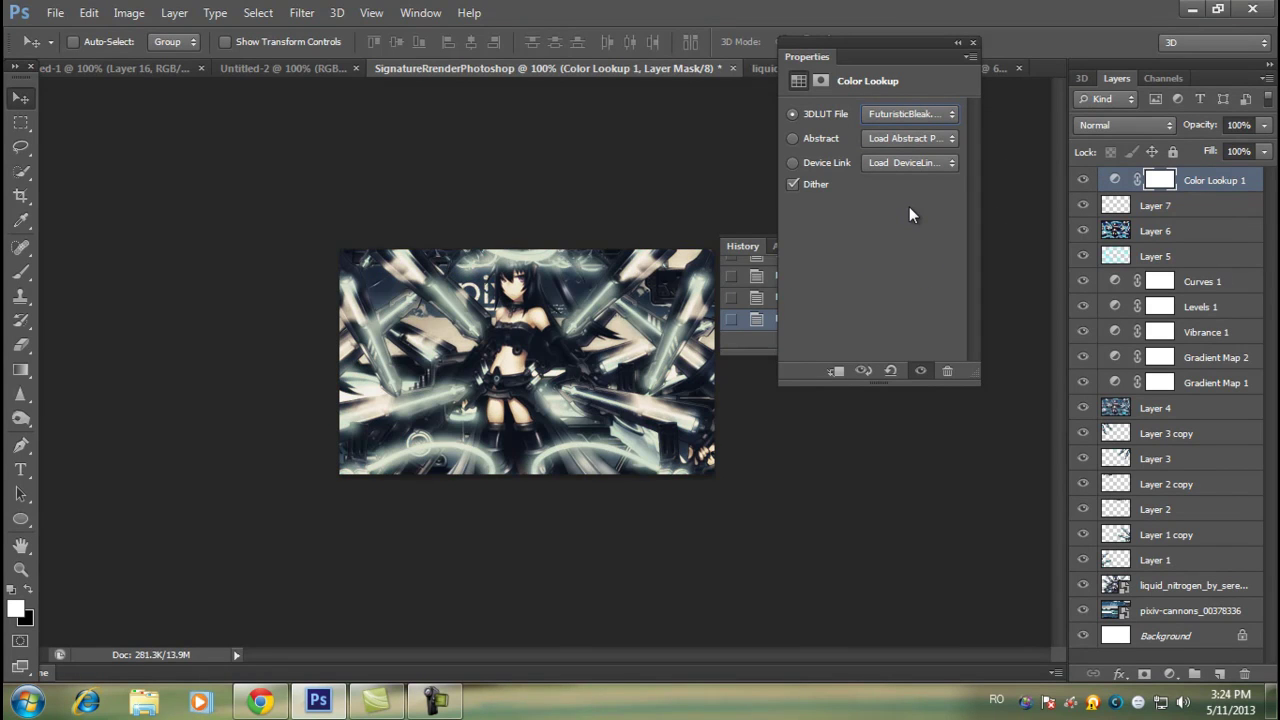
key("Down")
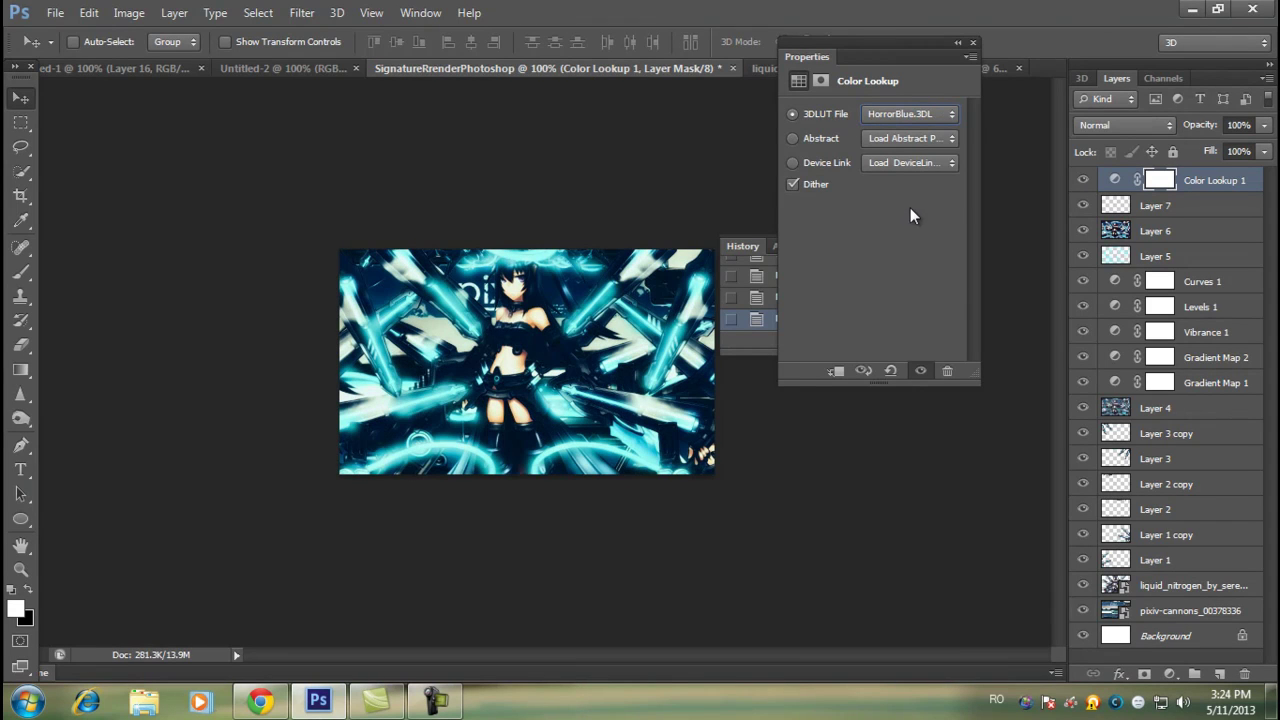
- Set the Color Lookup 1 layer opacity to 70% and add empty Layer 8 on top
left_click(957, 42)
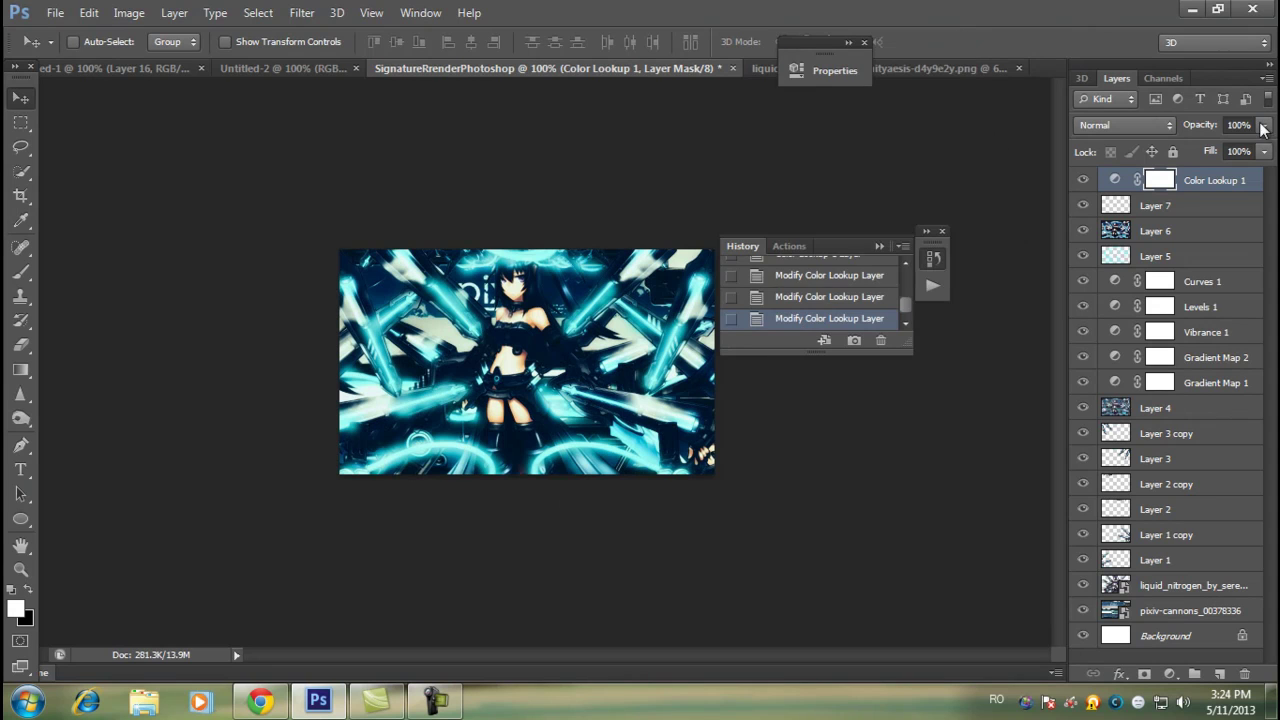
left_click(1240, 125)
type("70")
left_click(1084, 181)
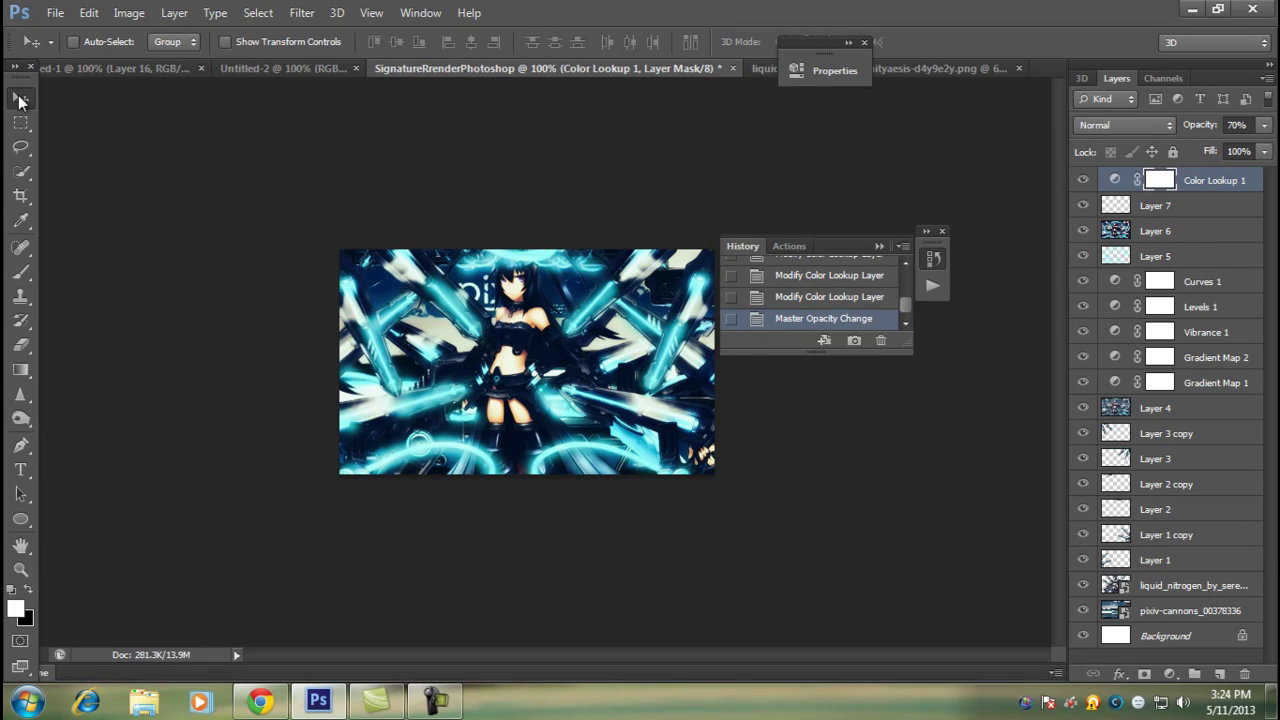
left_click(1219, 674)
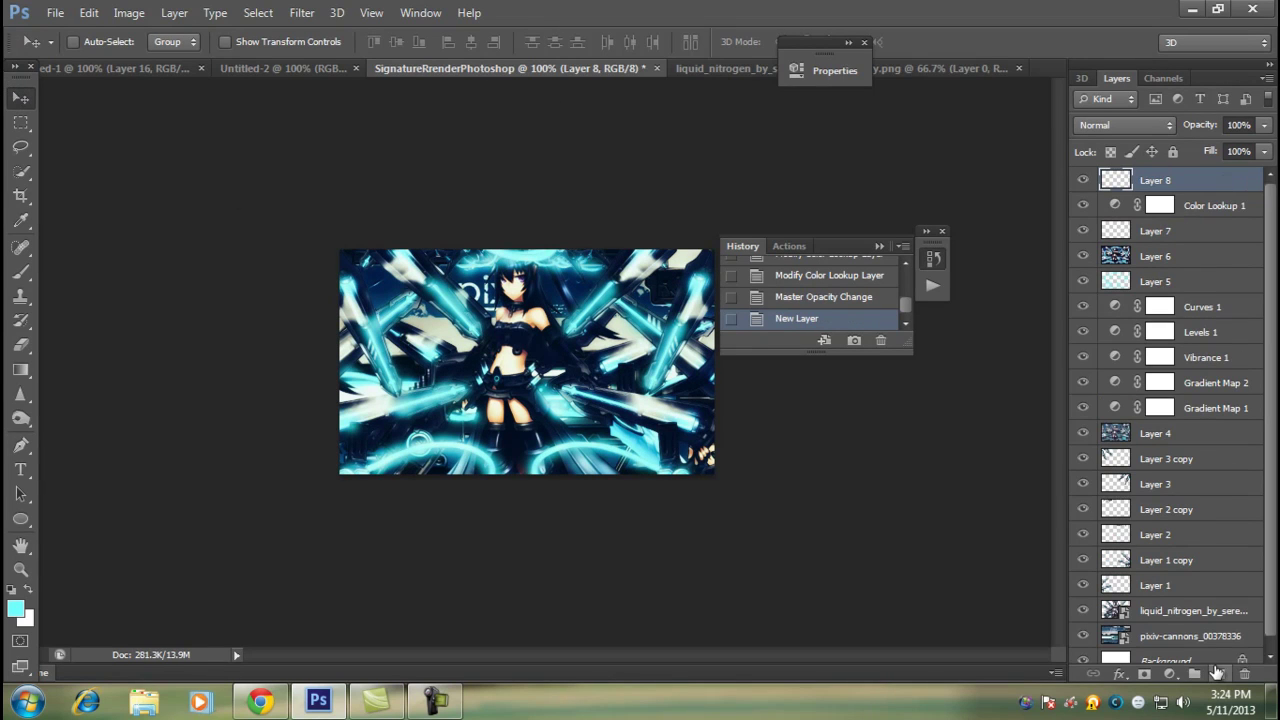
- Apply the merged image onto Layer 8 and start Topaz Clean 3 with the CrispStyle preset
left_click(129, 12)
left_click(160, 281)
key("Return")
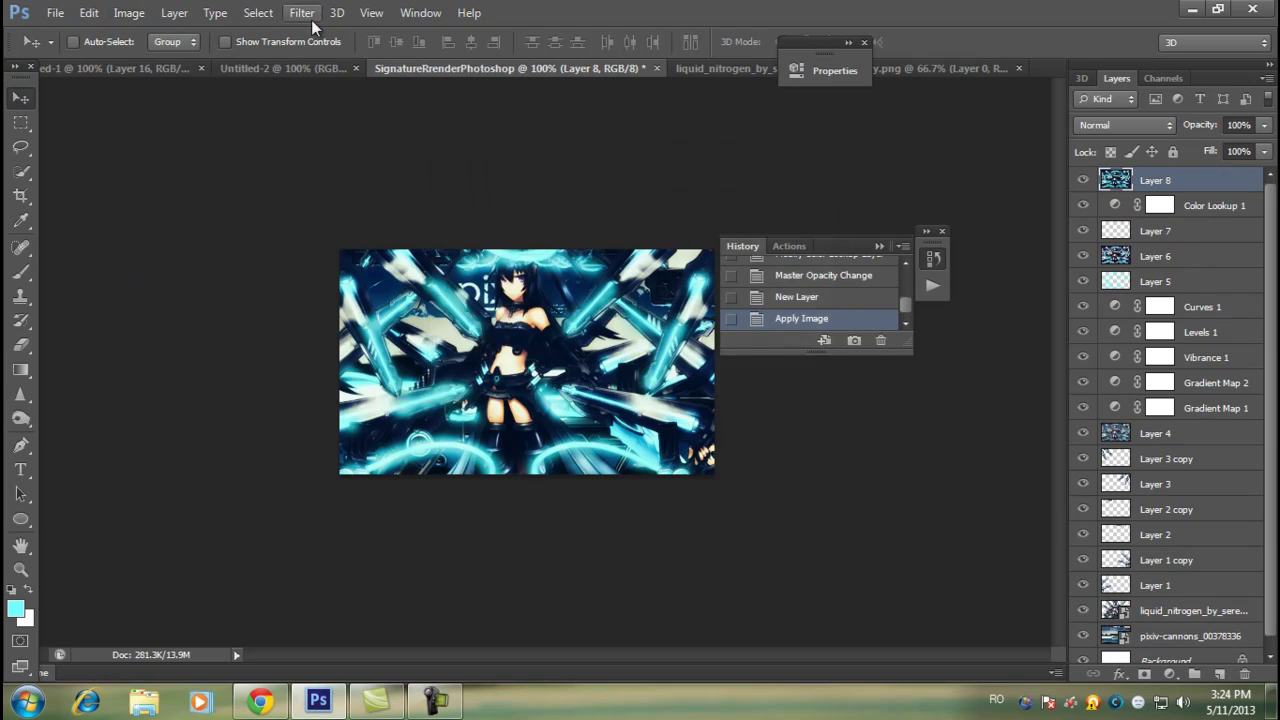
left_click(301, 12)
left_click(557, 390)
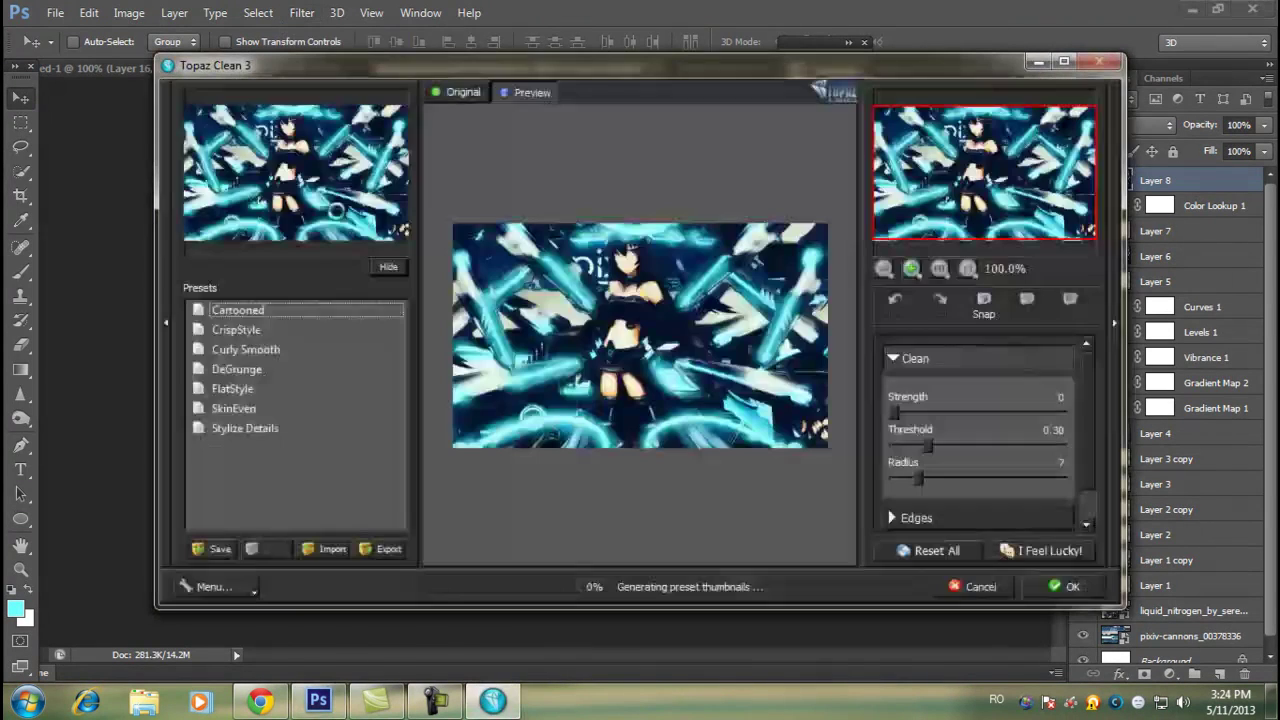
left_click(247, 331)
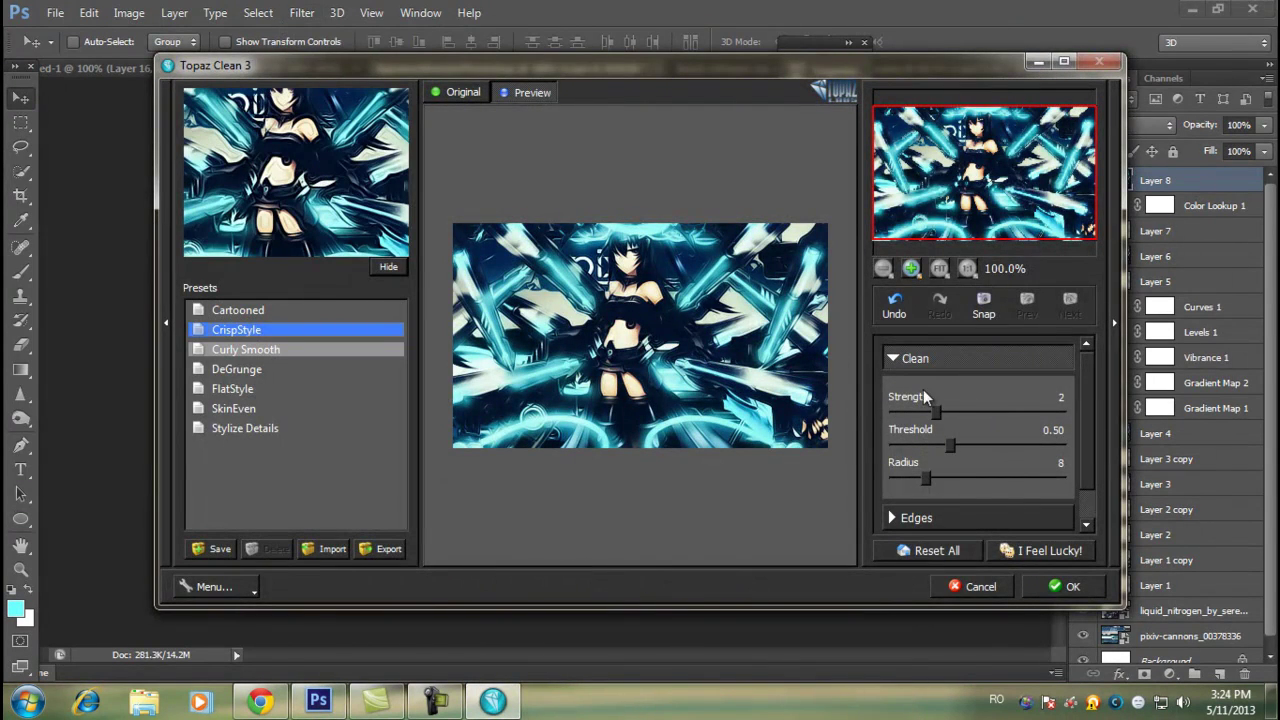
- Set Topaz Clean to Strength 0, Threshold 0.30 and Radius 7, and apply it
left_click_drag(936, 412, 918, 412)
left_click(916, 447)
left_click_drag(926, 478, 918, 478)
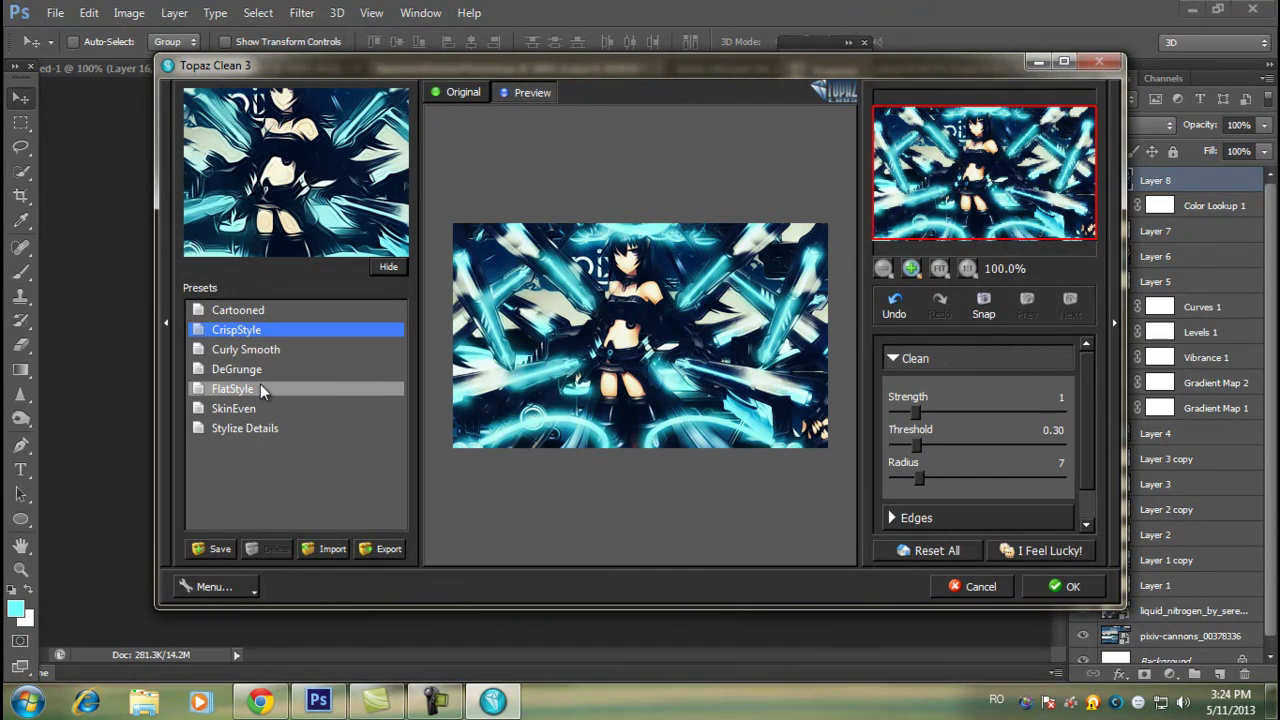
left_click_drag(917, 412, 905, 413)
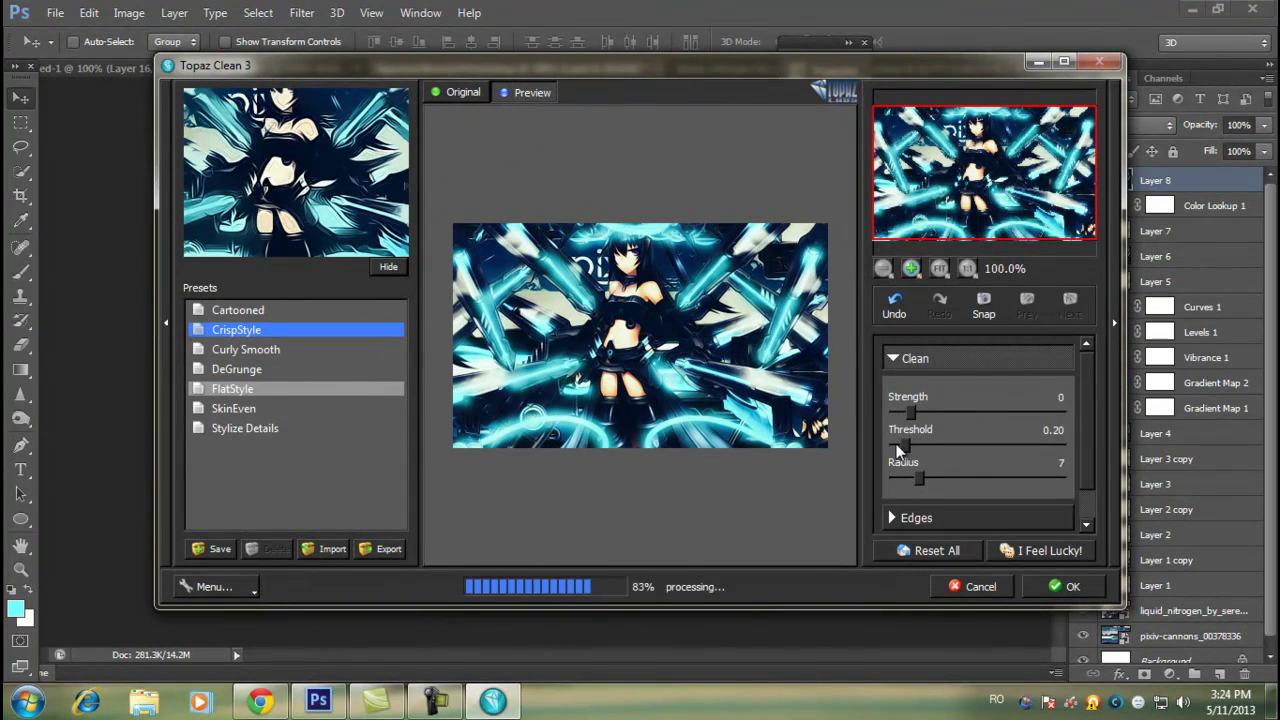
left_click(1063, 586)
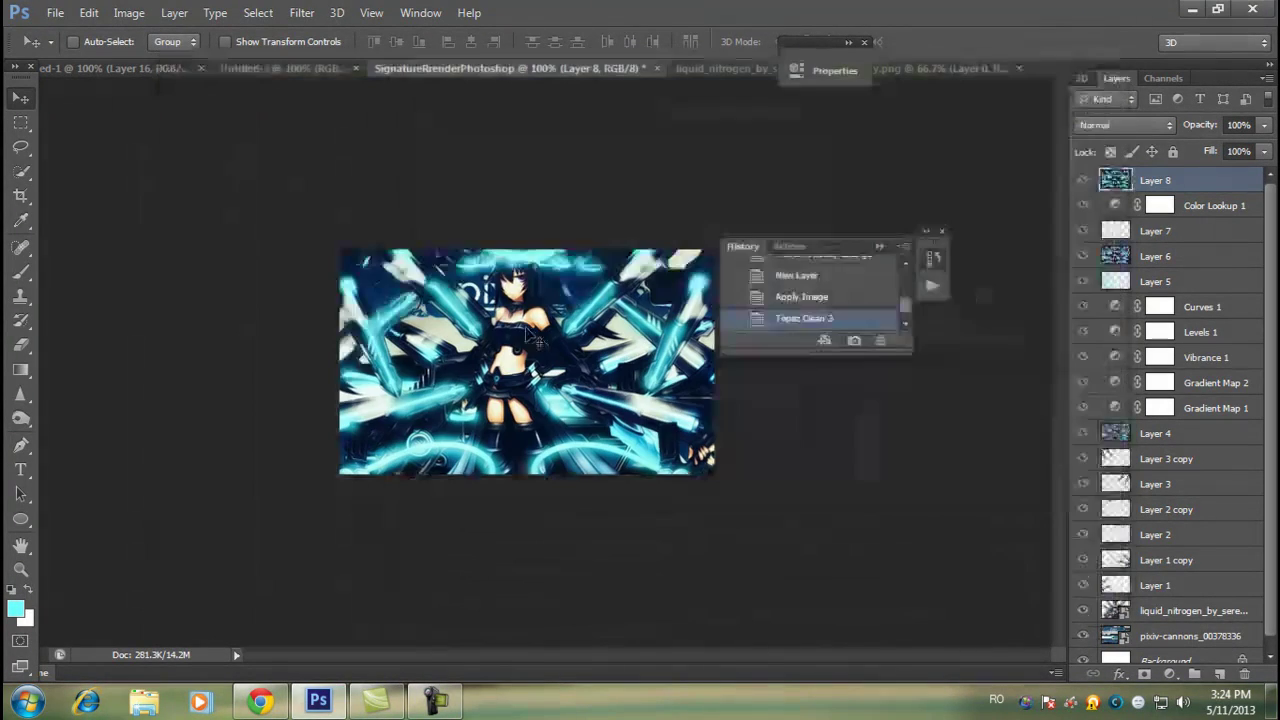
- Erase a small spot on Layer 8 and add empty Layer 9 above it
left_click(21, 344)
left_click(512, 288)
left_click(21, 97)
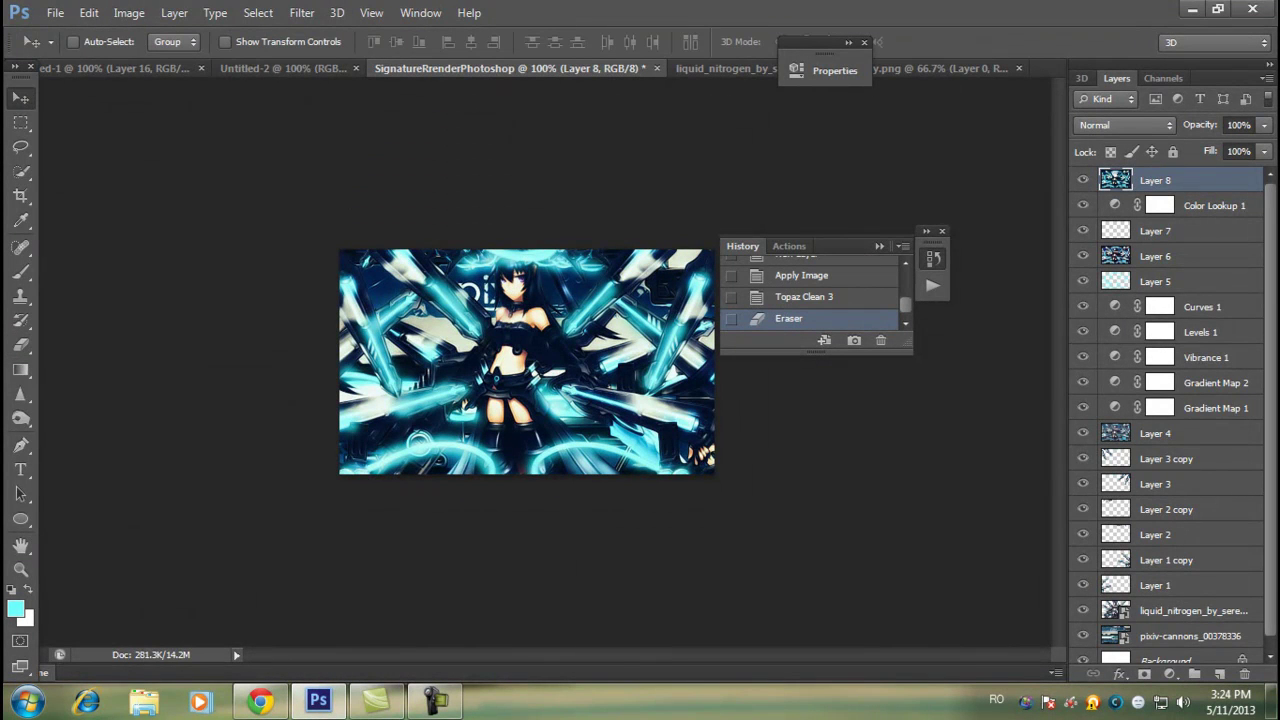
left_click(1220, 673)
left_click(129, 12)
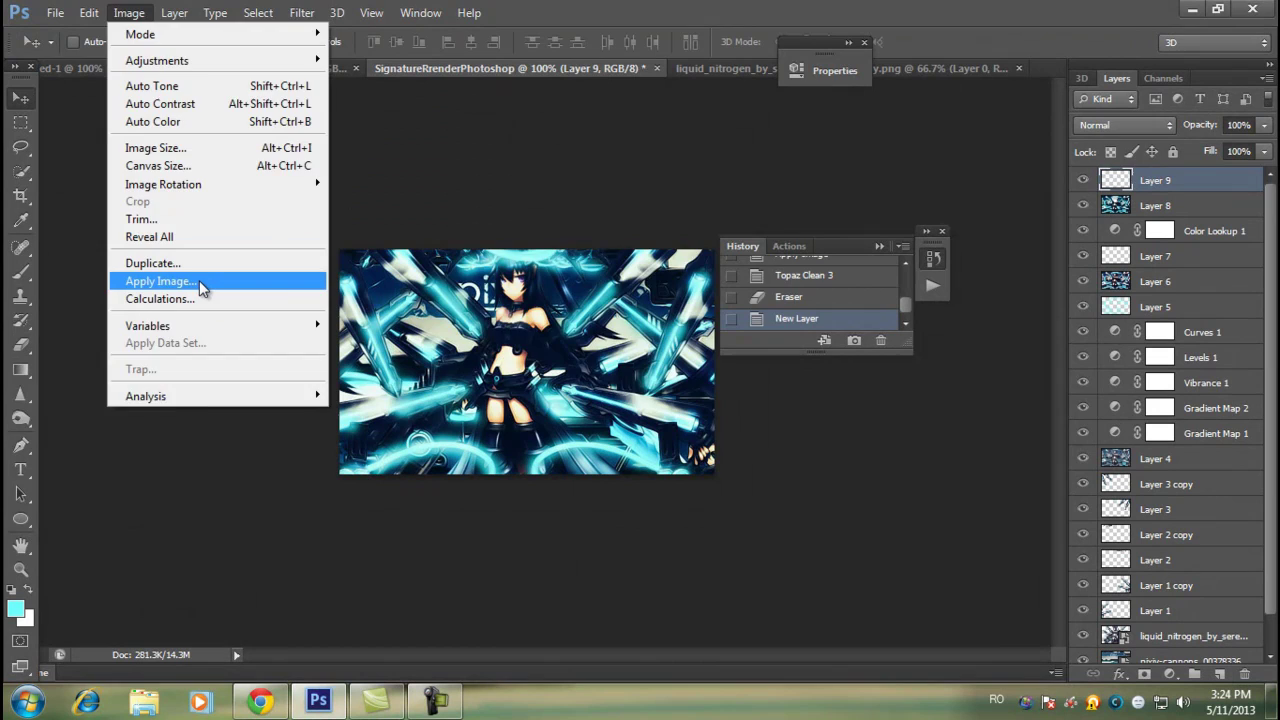
- Apply the merged image onto Layer 9, sharpen it, and set its opacity to 59%
left_click(199, 280)
key("Return")
left_click(302, 12)
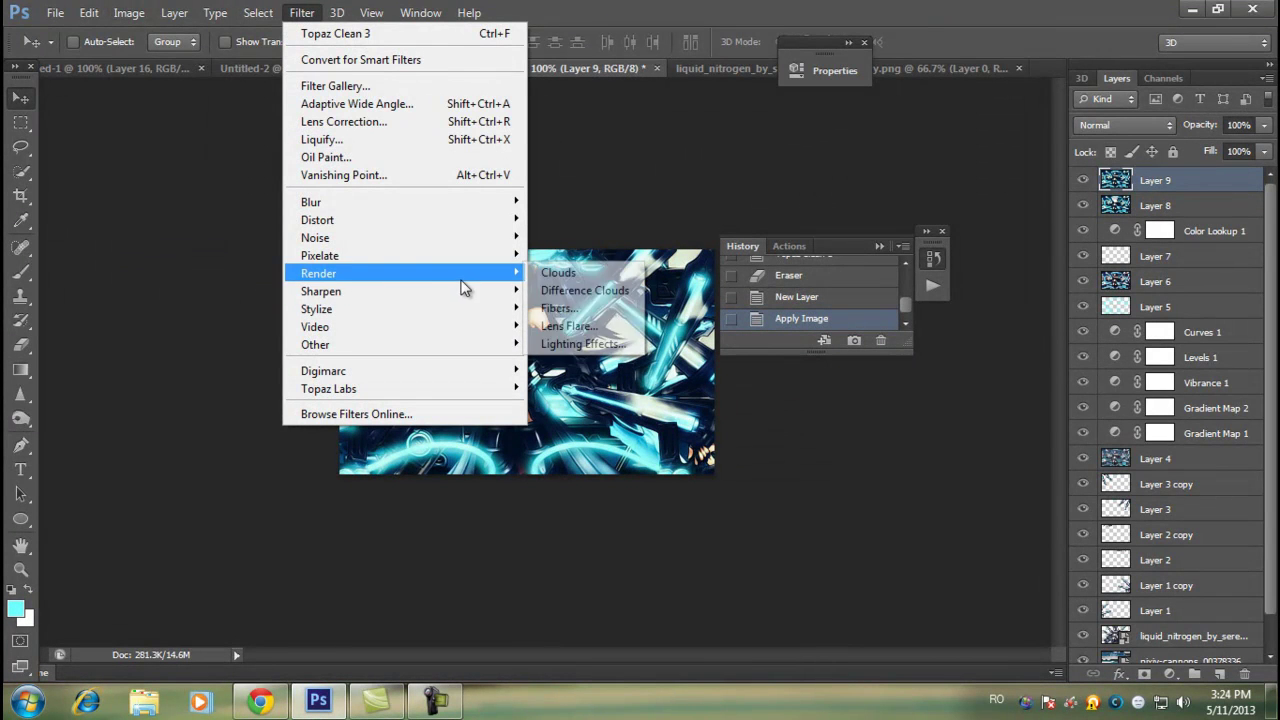
mouse_move(321, 291)
left_click(560, 290)
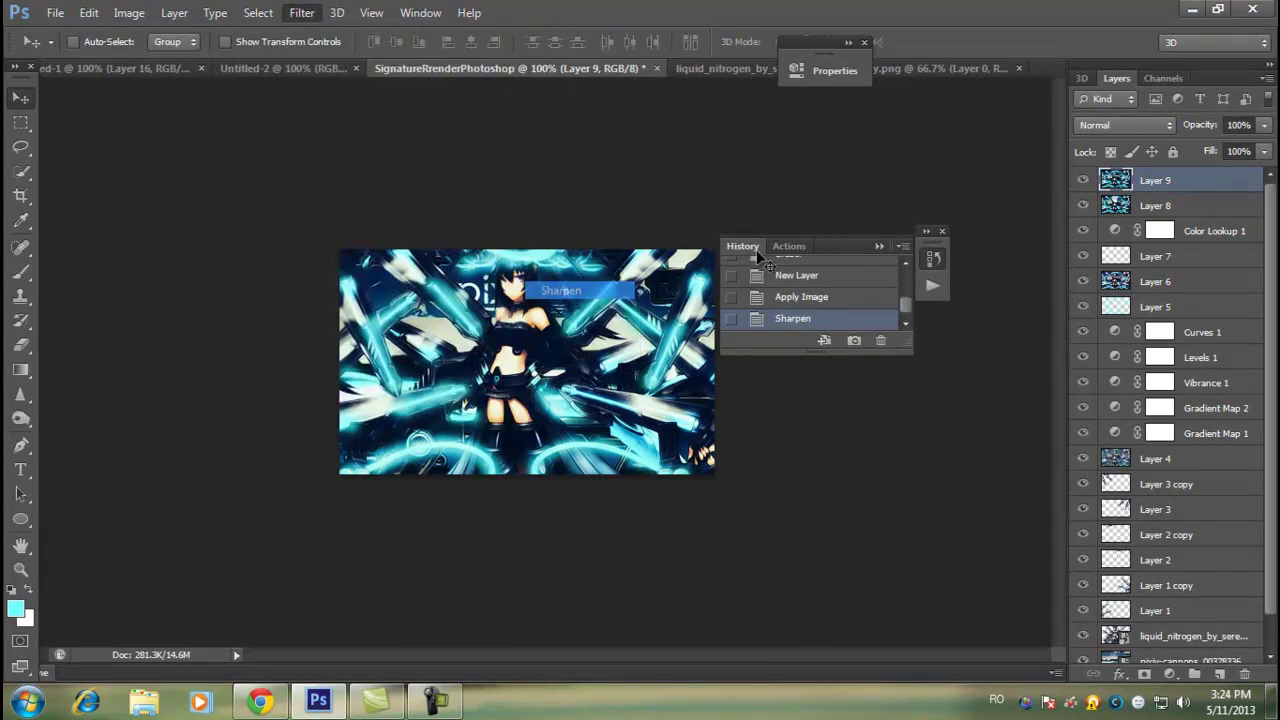
left_click_drag(1204, 125, 1135, 149)
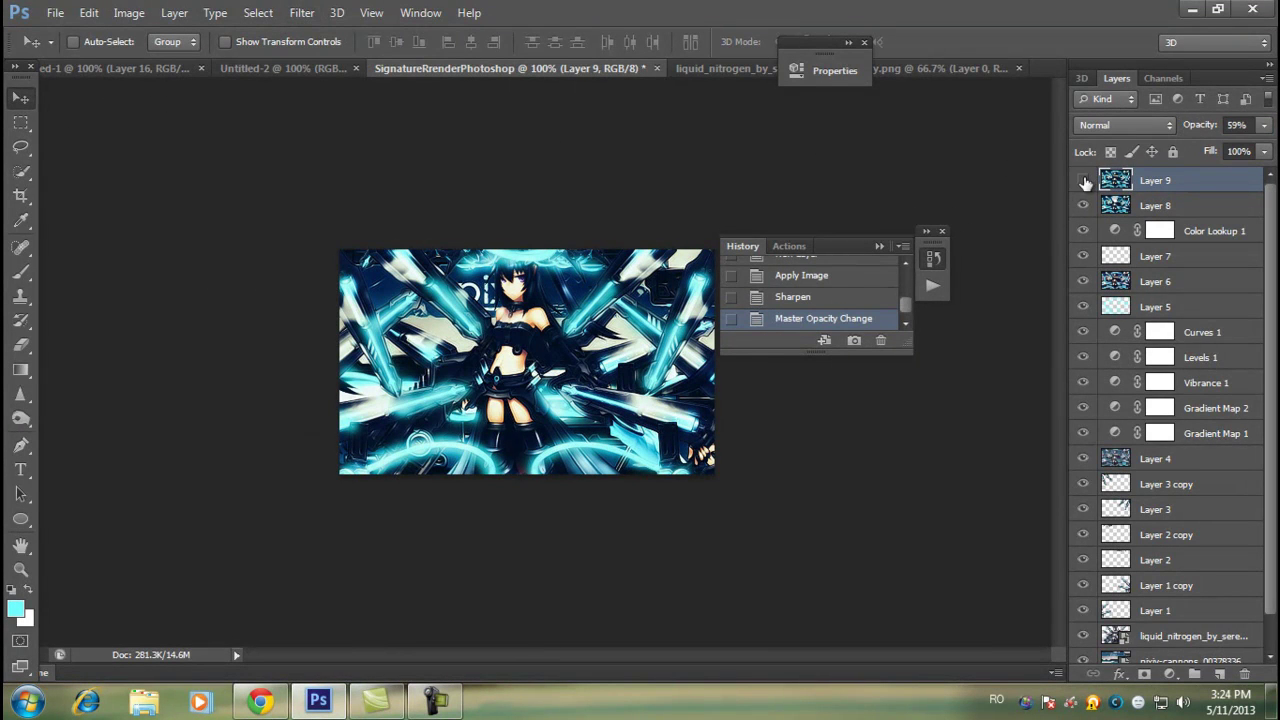
left_click(435, 700)
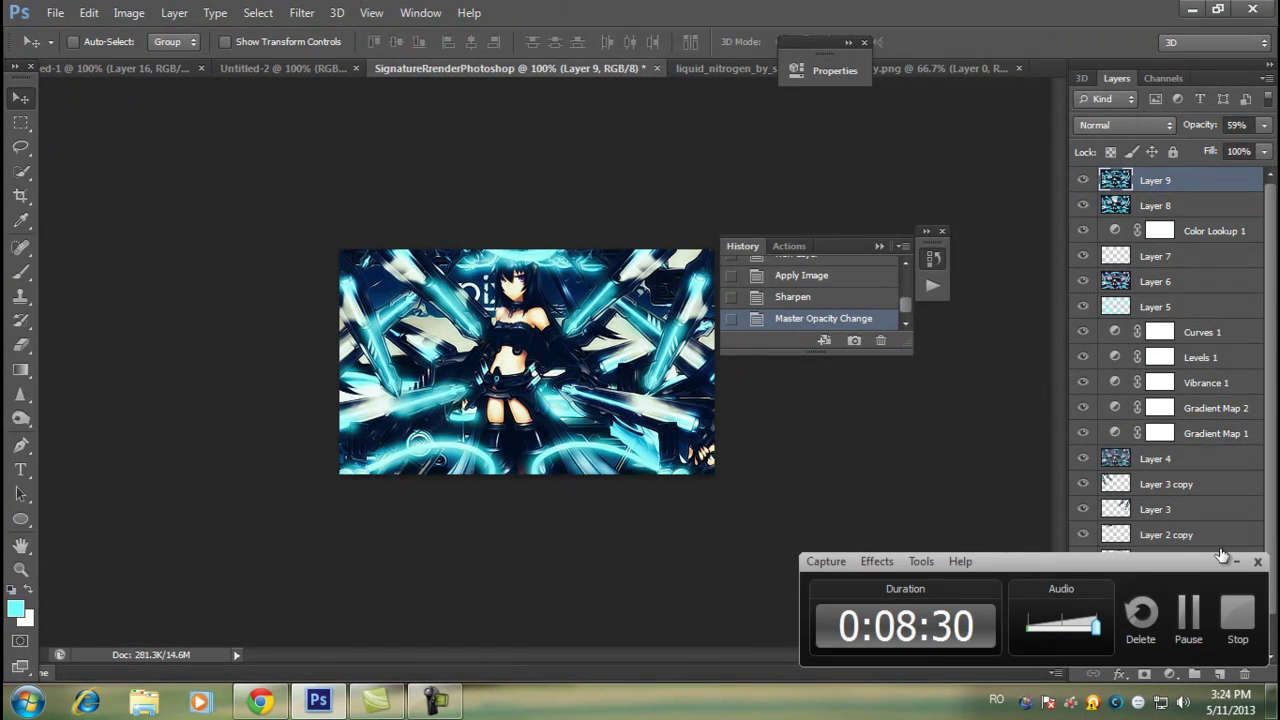
left_click(1236, 561)
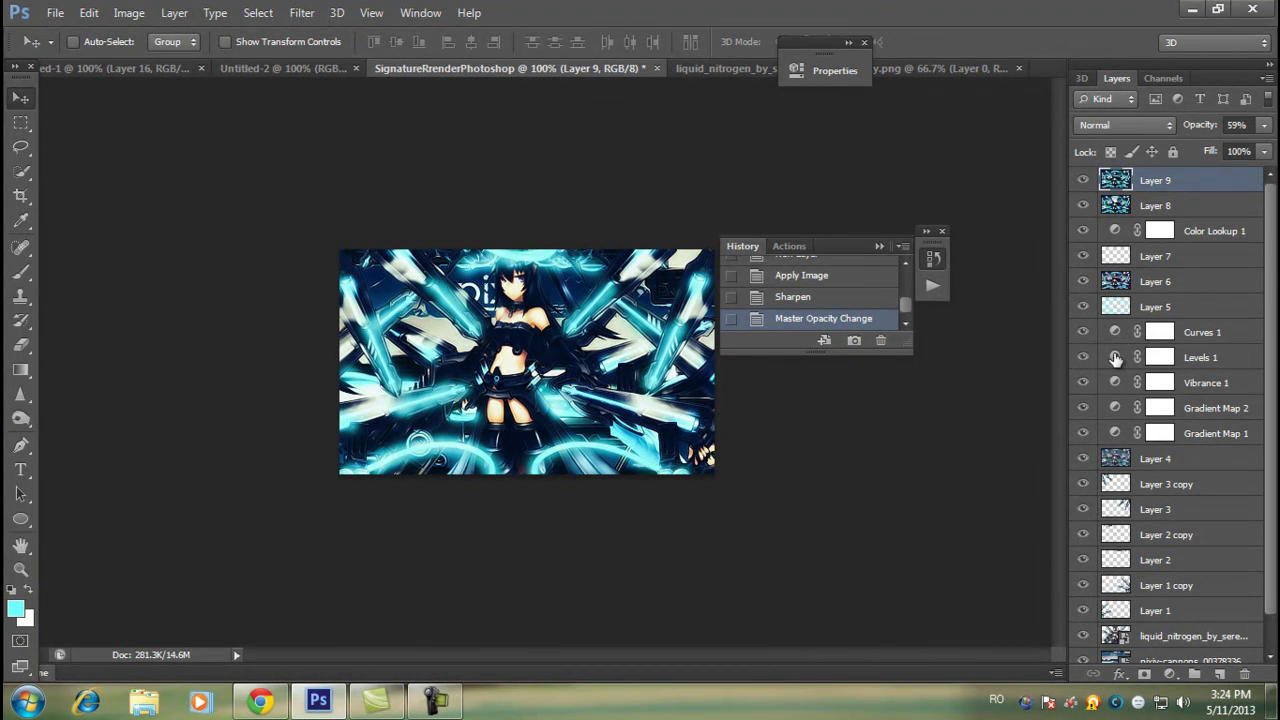
- On new Layer 10, stroke a canvas-wide rectangular selection with a 1 px cyan Soft Light border
left_click(1219, 674)
left_click(20, 122)
mouse_move(340, 250)
left_mouse_down()
mouse_move(640, 370)
mouse_move(714, 474)
left_mouse_up()
right_click(570, 258)
left_click(637, 565)
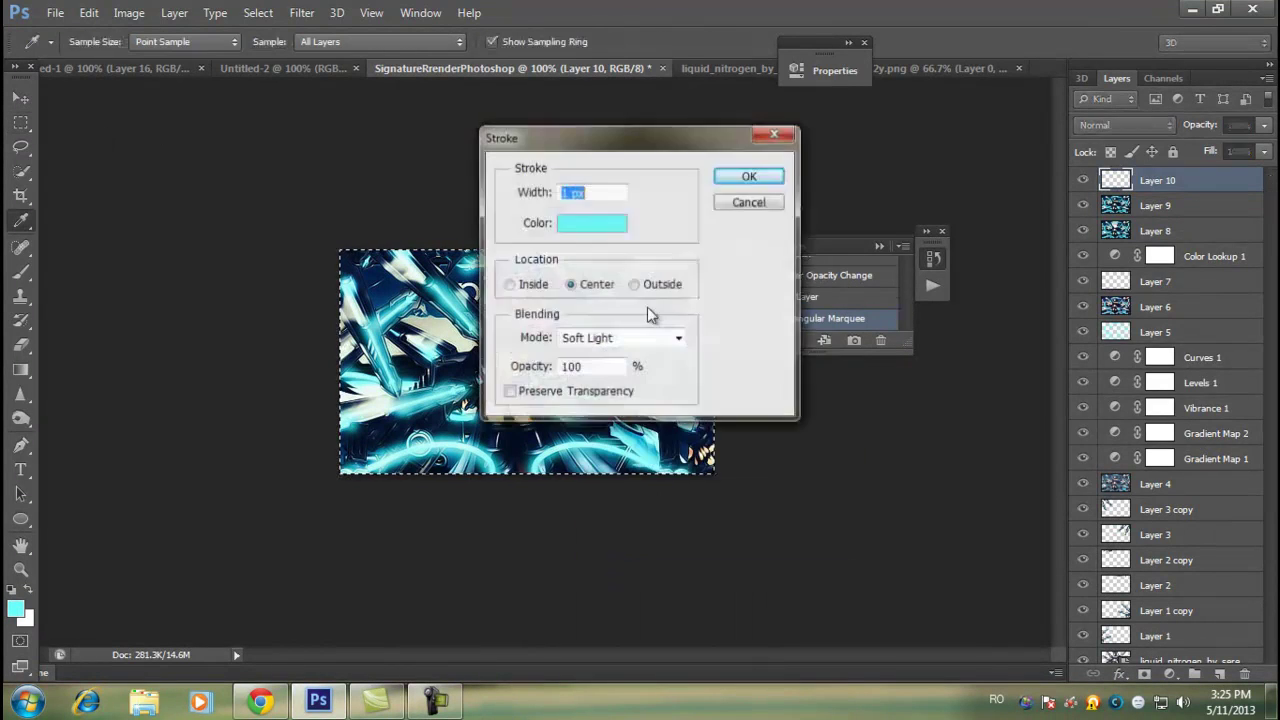
left_click(592, 222)
left_click_drag(851, 400, 851, 523)
key("Return")
key("Return")
- Deselect the selection and collapse the History panel into the dock
right_click(453, 284)
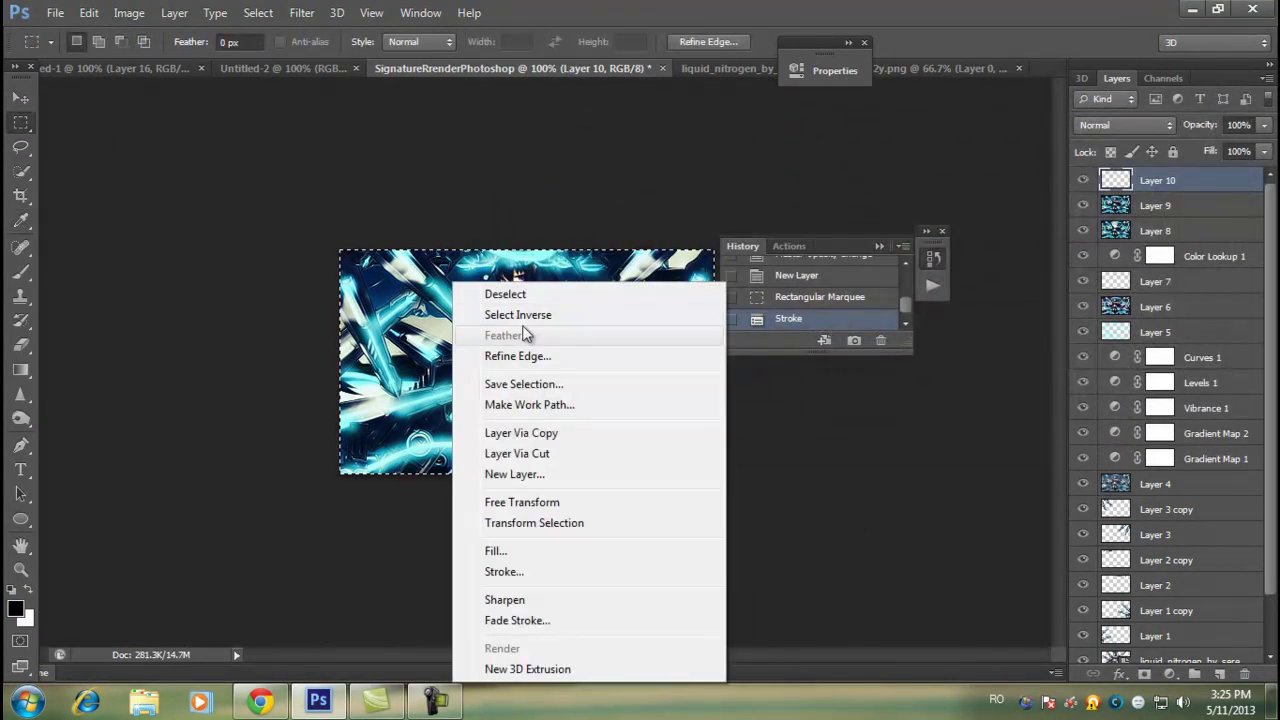
left_click(510, 294)
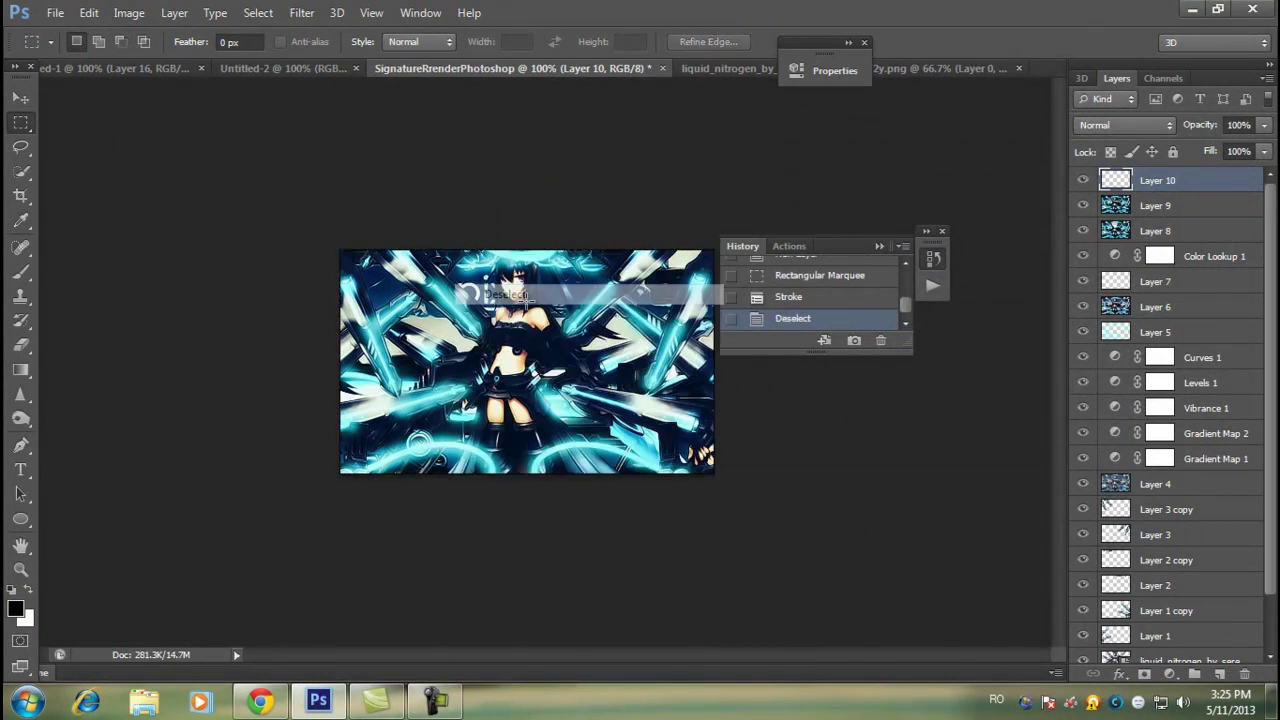
left_click(879, 246)
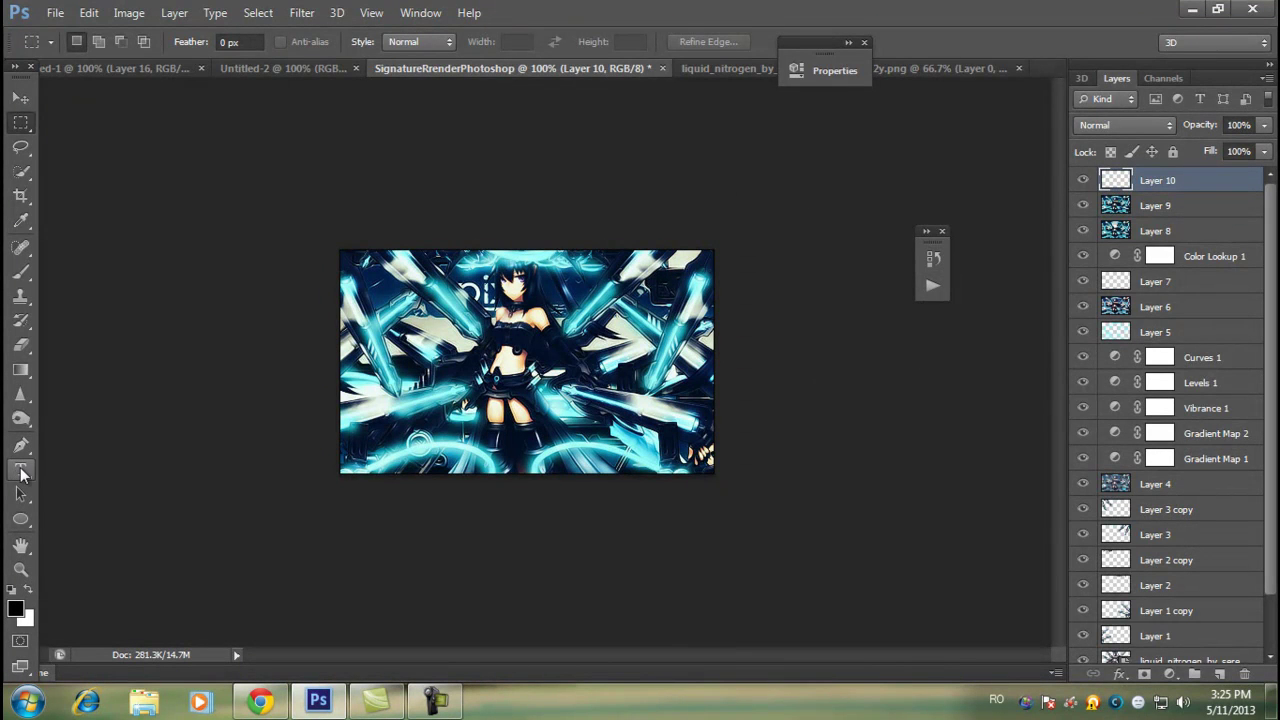
- Close Untitled-2 and Untitled-1 without saving and return to the banner document
left_click(311, 68)
left_click(205, 68)
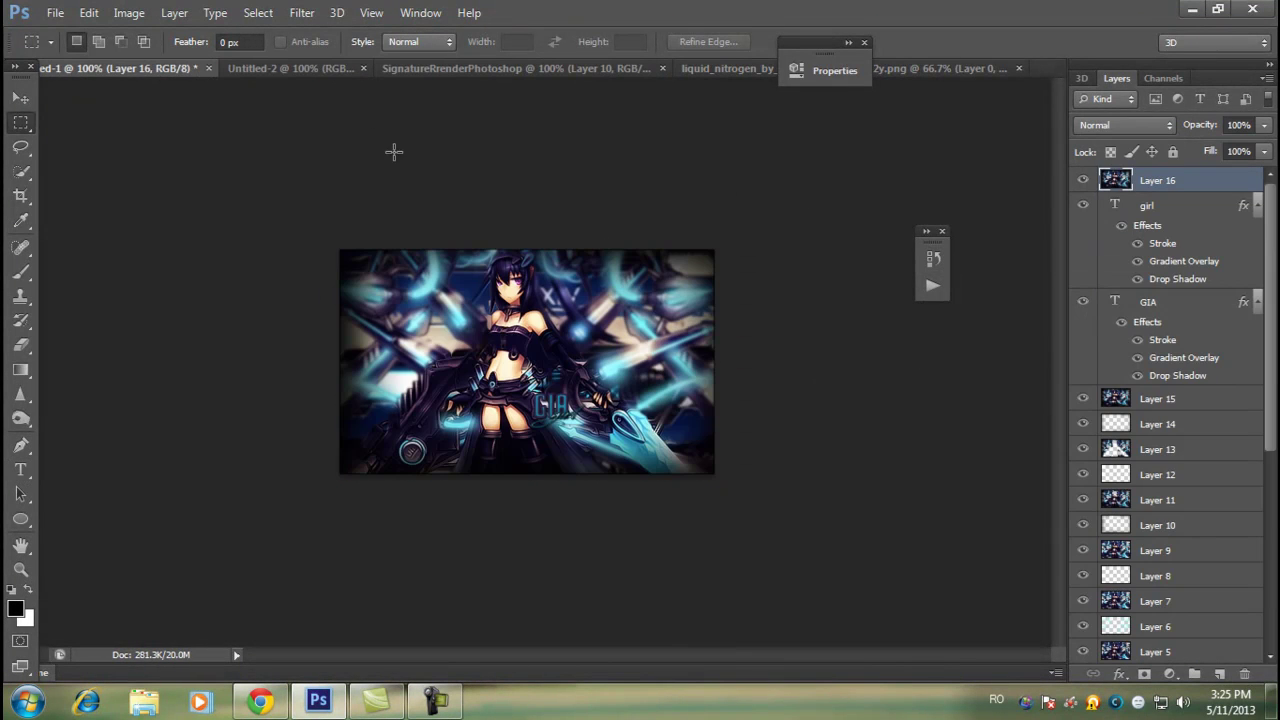
left_click(364, 69)
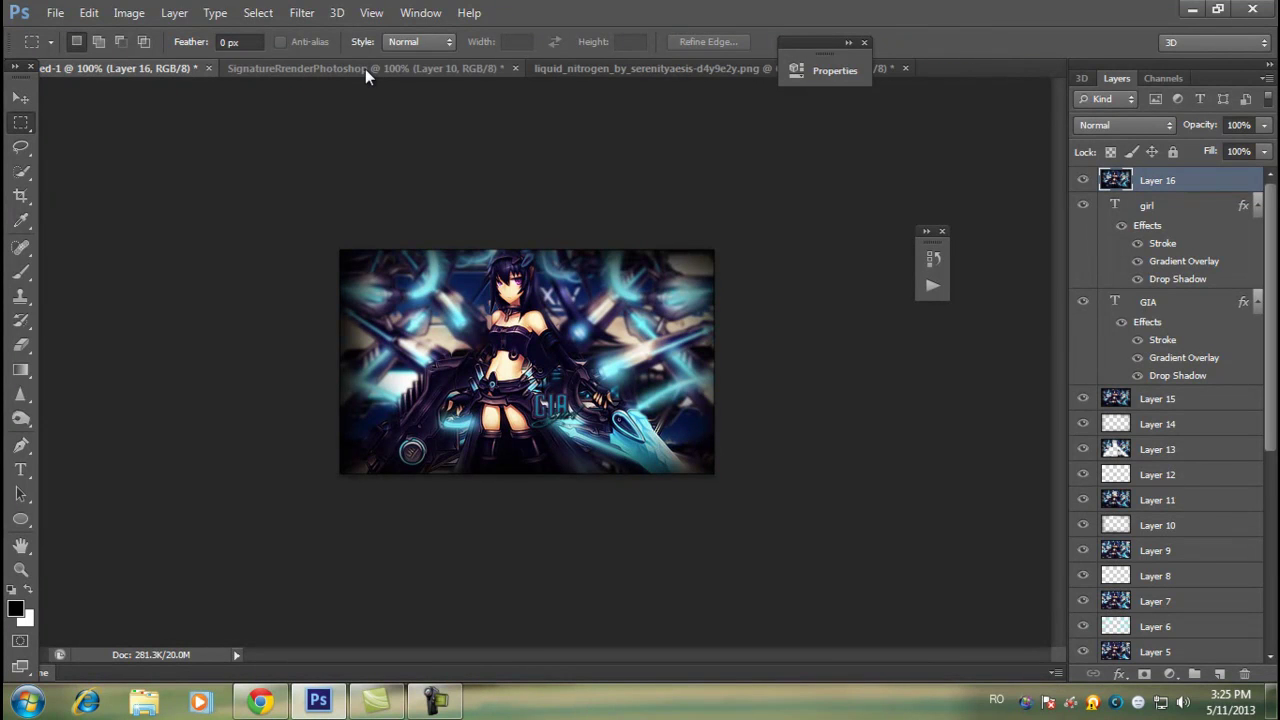
left_click(210, 68)
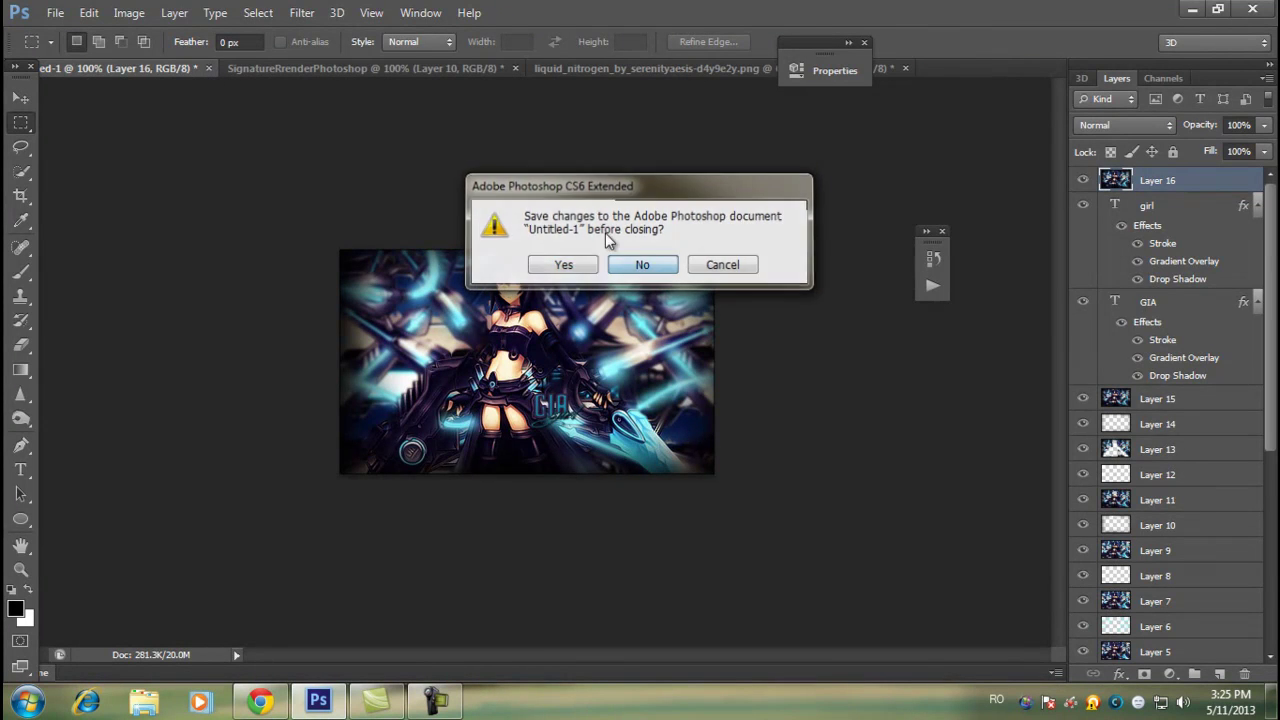
left_click(645, 262)
left_click(452, 69)
left_click(214, 66)
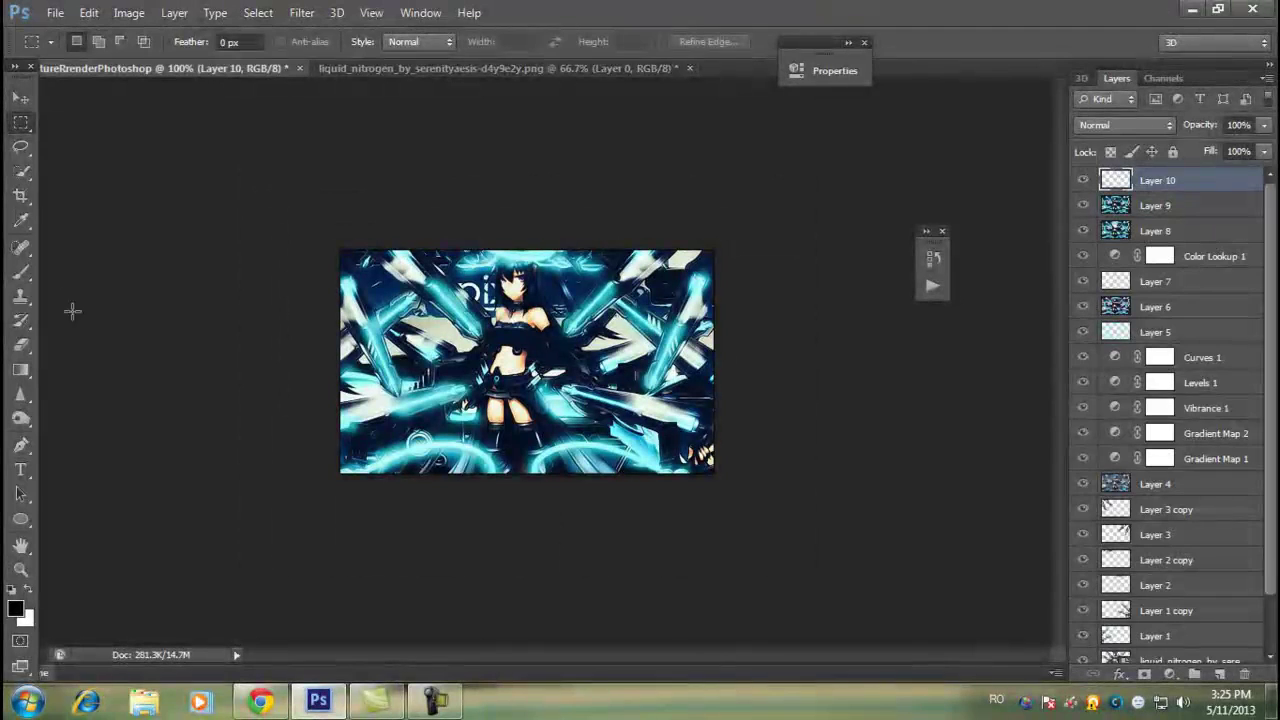
- Place a text layer on the banner and set the font to Bebas
left_click(20, 469)
left_click(527, 323)
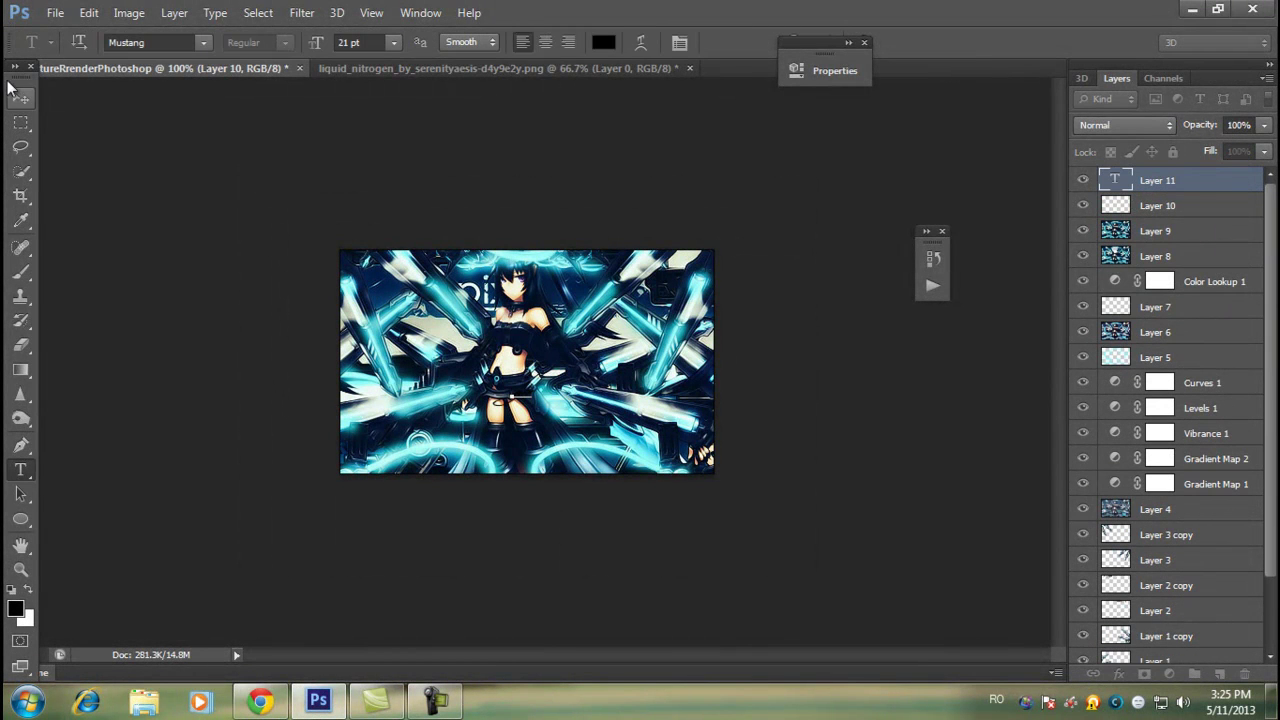
left_click(20, 97)
left_click(20, 469)
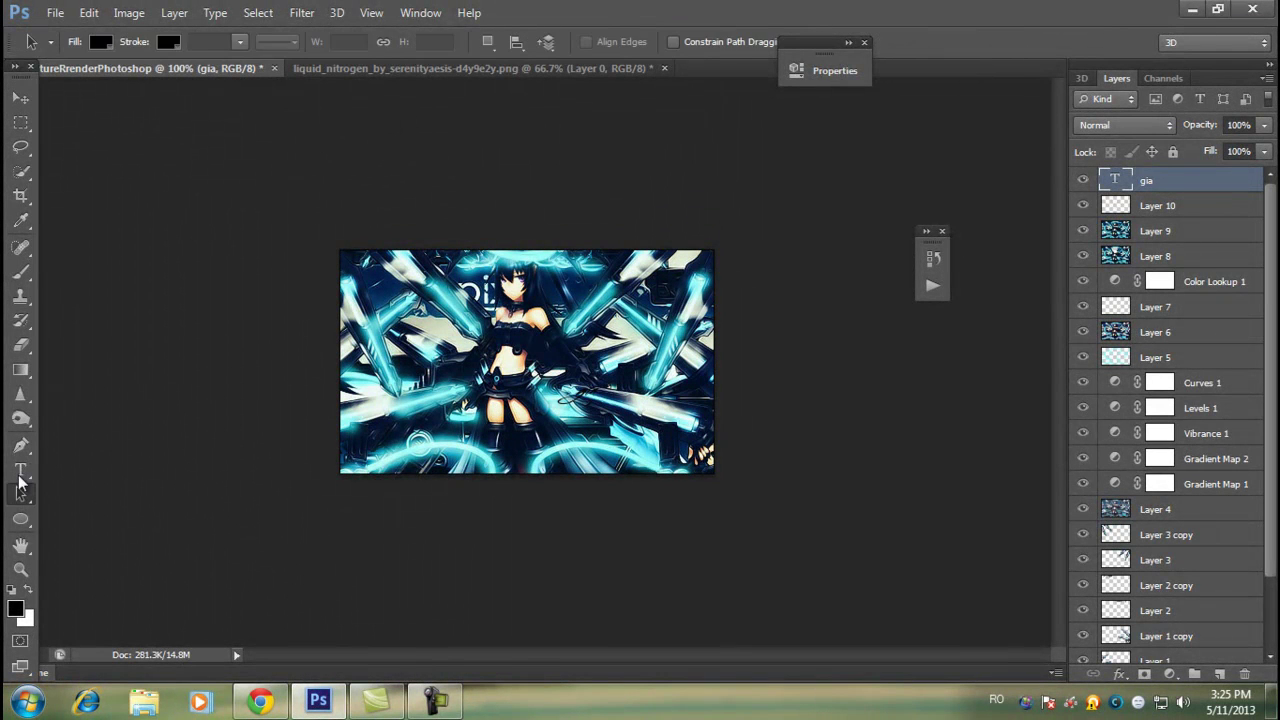
left_click(203, 42)
left_click(203, 42)
left_click(390, 70)
left_click(255, 67)
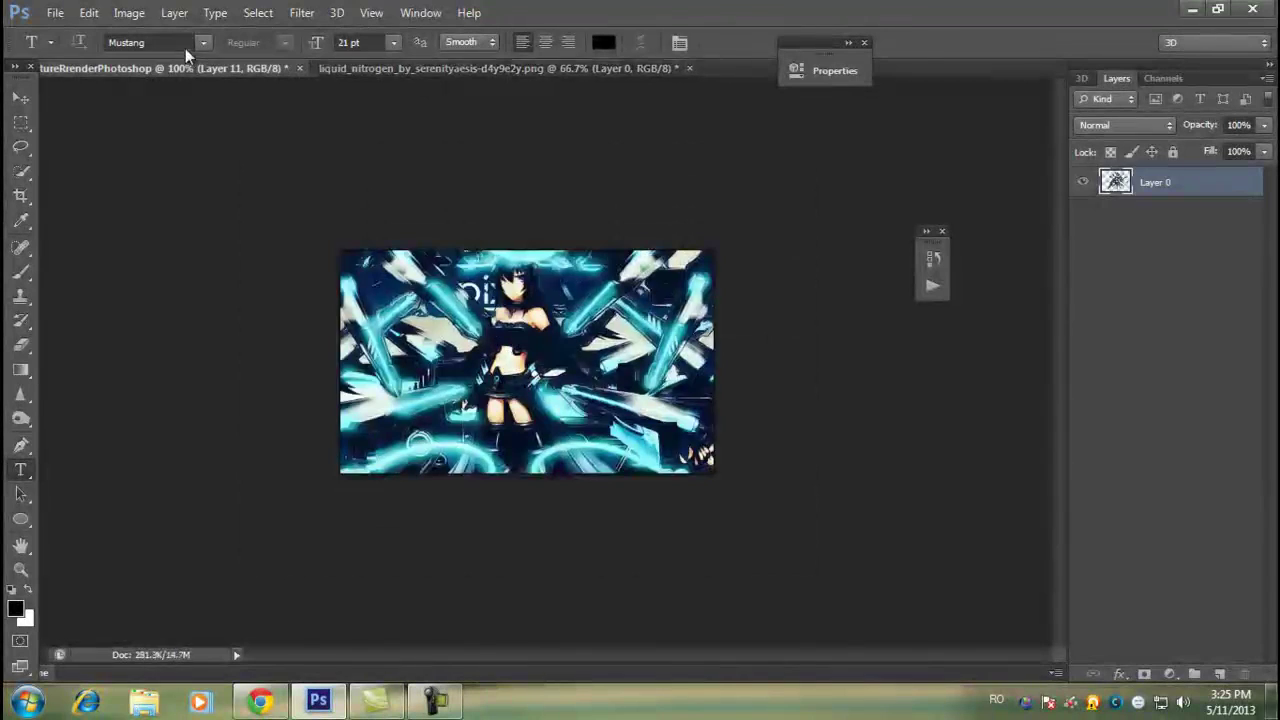
left_click(168, 42)
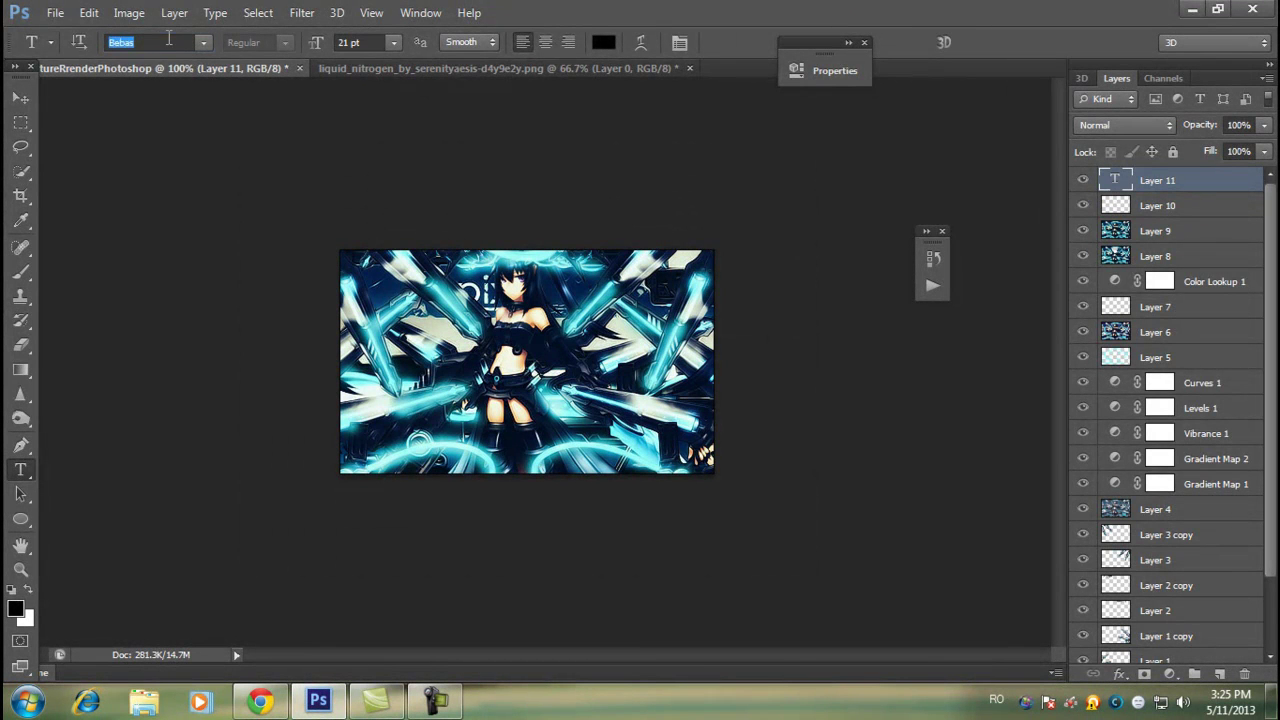
- Reposition the layer content and delete the unwanted Layer 22
left_click(20, 97)
mouse_move(234, 137)
left_mouse_down()
mouse_move(598, 388)
mouse_move(595, 408)
left_mouse_up()
left_click(1245, 673)
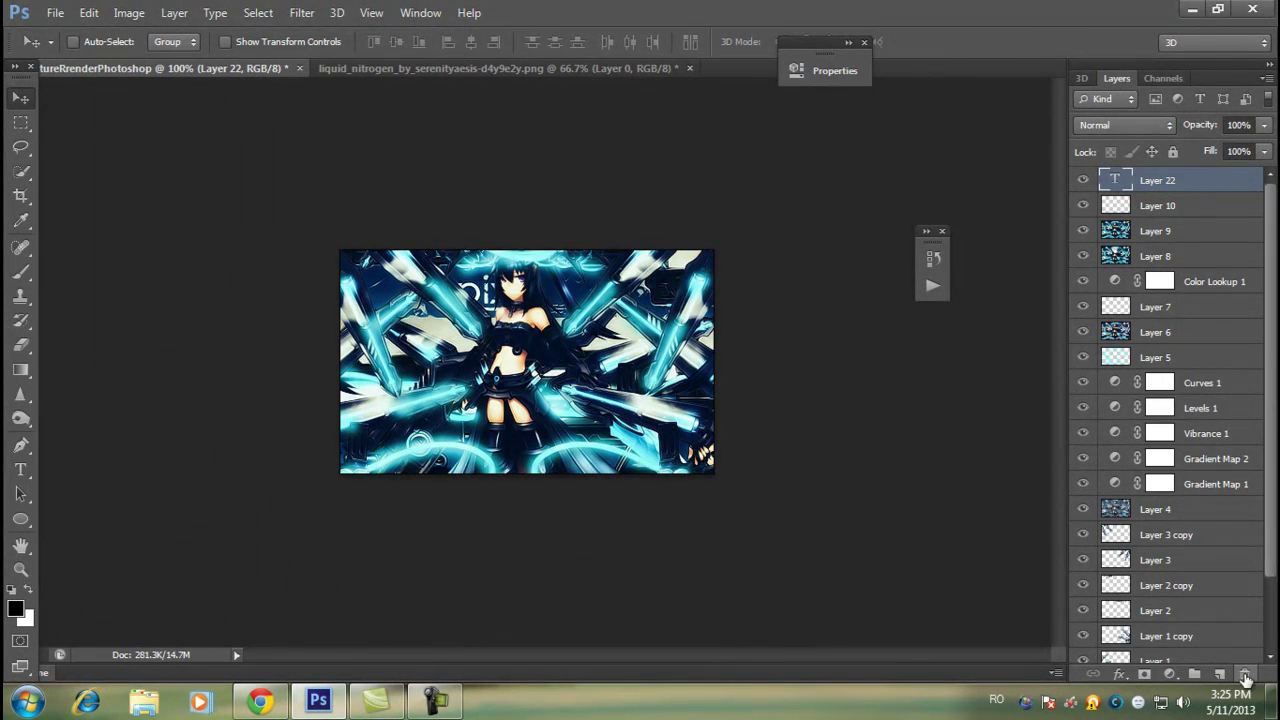
key("Return")
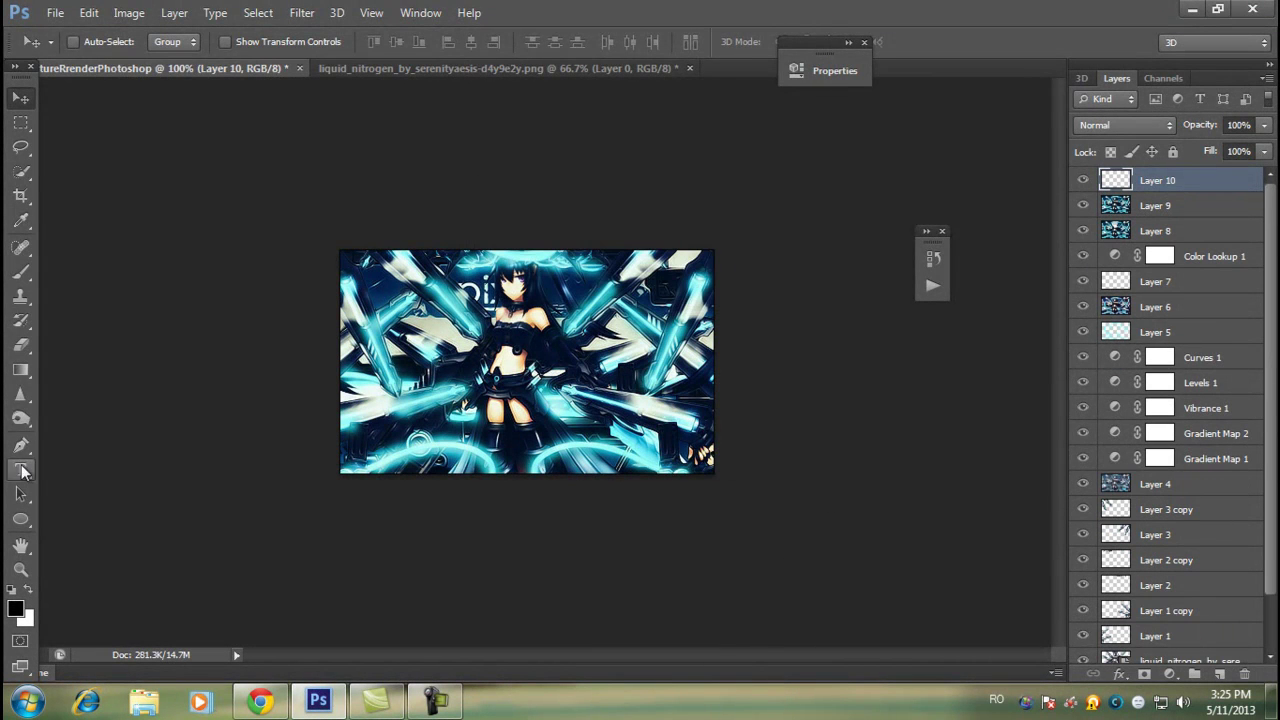
- Type 'GIA' on the banner's left and move it right across the banner
left_click(20, 469)
left_click(381, 402)
type("GIA")
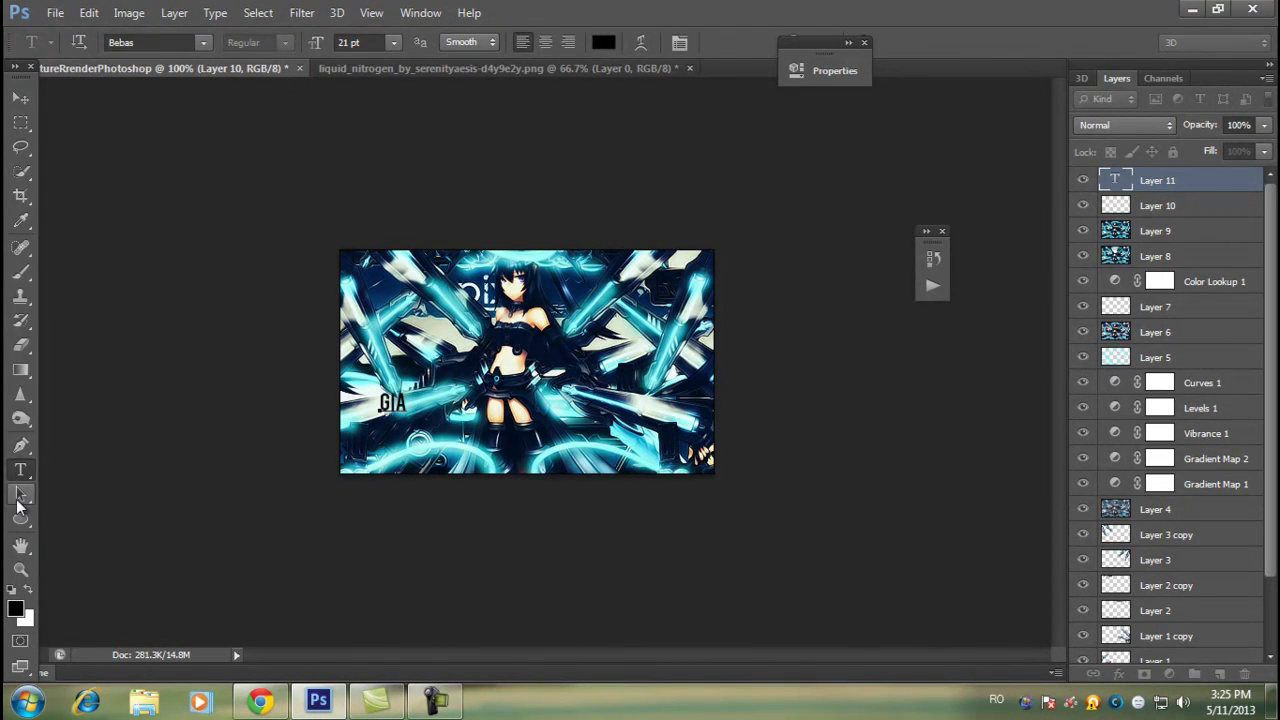
key("ctrl+Return")
left_click(20, 97)
mouse_move(356, 185)
left_mouse_down()
mouse_move(418, 188)
mouse_move(518, 158)
left_mouse_up()
- Open GIA's Blending Options, enable Drop Shadow with distance 1, and clear the size value
right_click(1160, 205)
left_click(866, 108)
left_click(820, 371)
double_click(1140, 209)
type("1")
left_click(1143, 250)
key("Return")
key("BackSpace")
- Cancel the first style attempt, then reopen GIA's Blending Options with Drop Shadow enabled
left_click(822, 310)
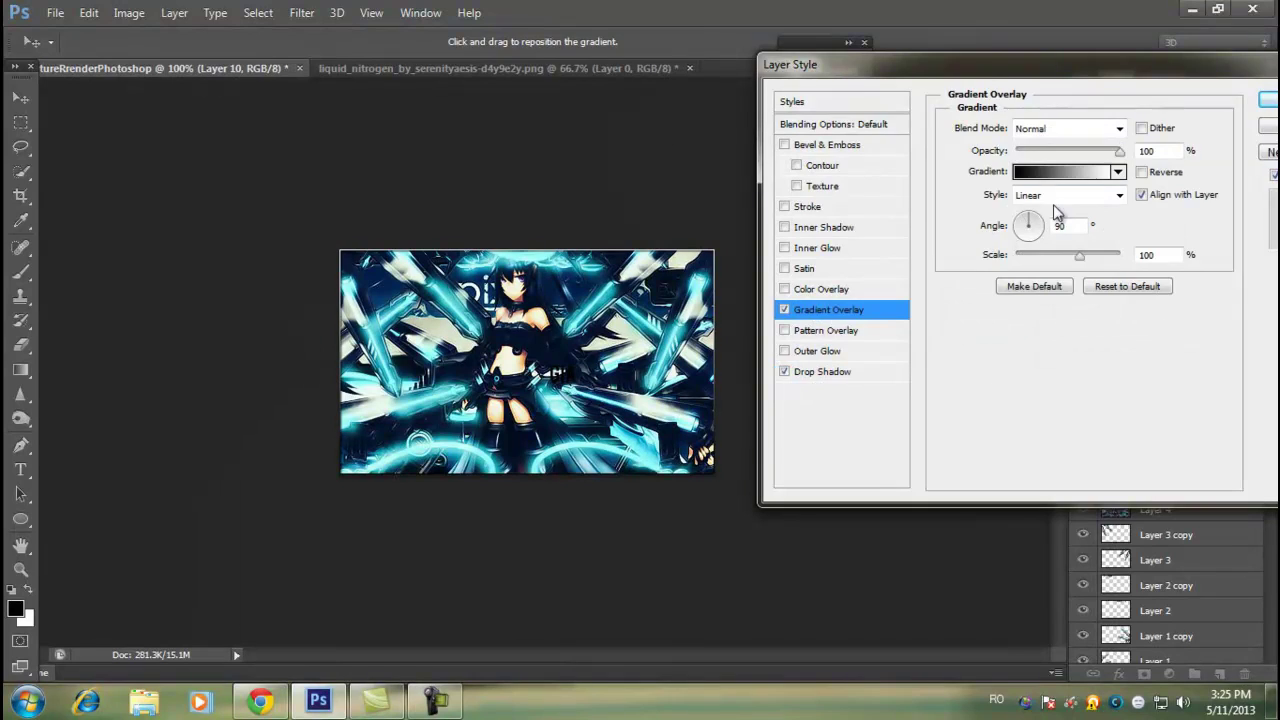
left_click(1052, 174)
key("Escape")
key("Escape")
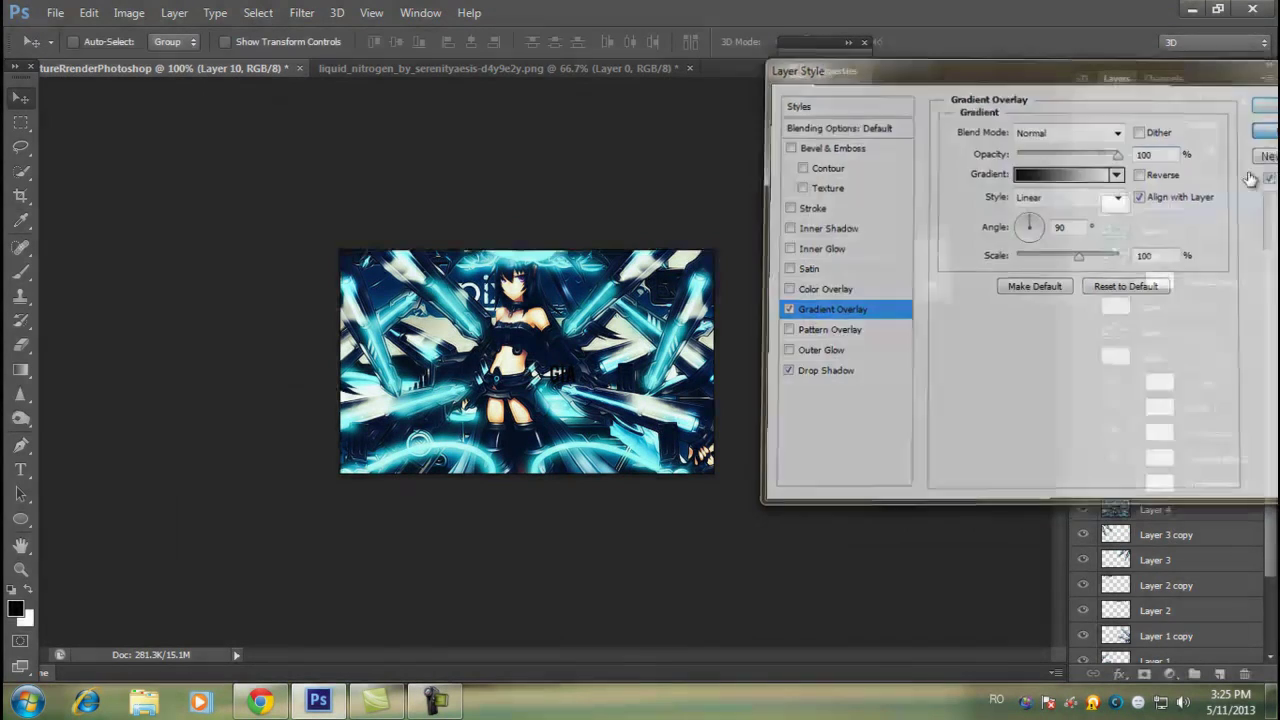
right_click(1167, 188)
left_click(830, 106)
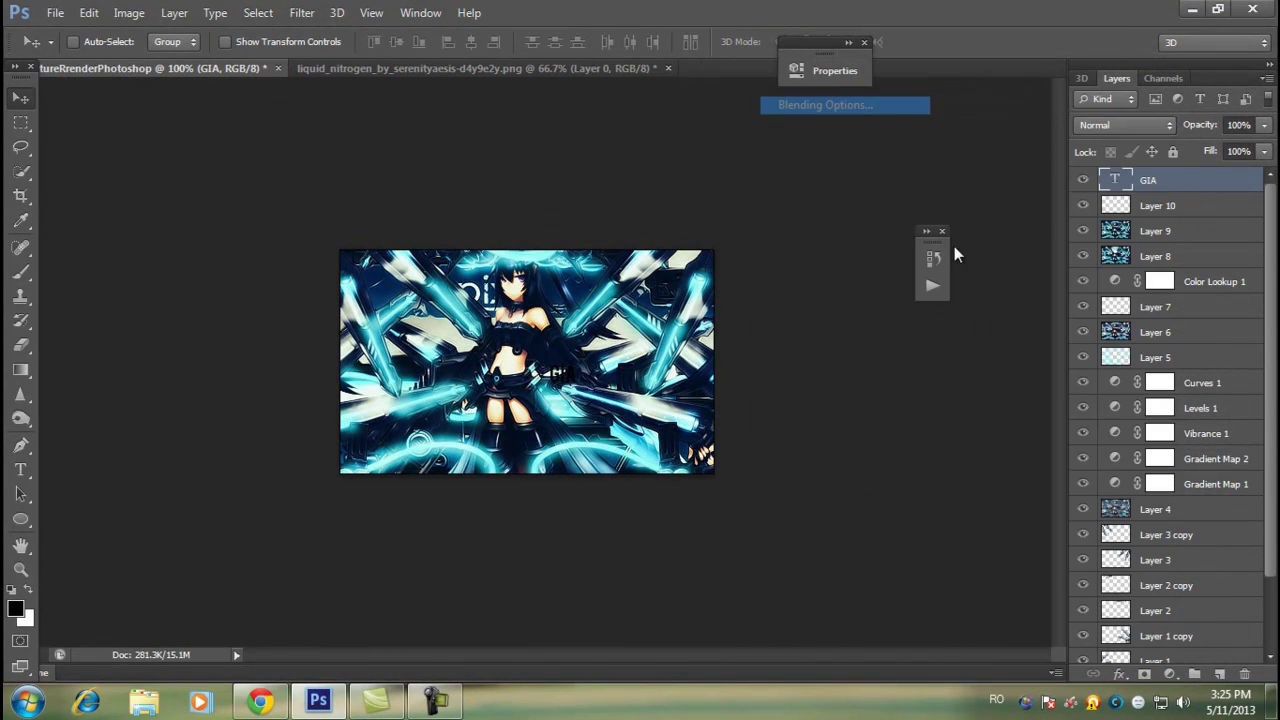
left_click(822, 371)
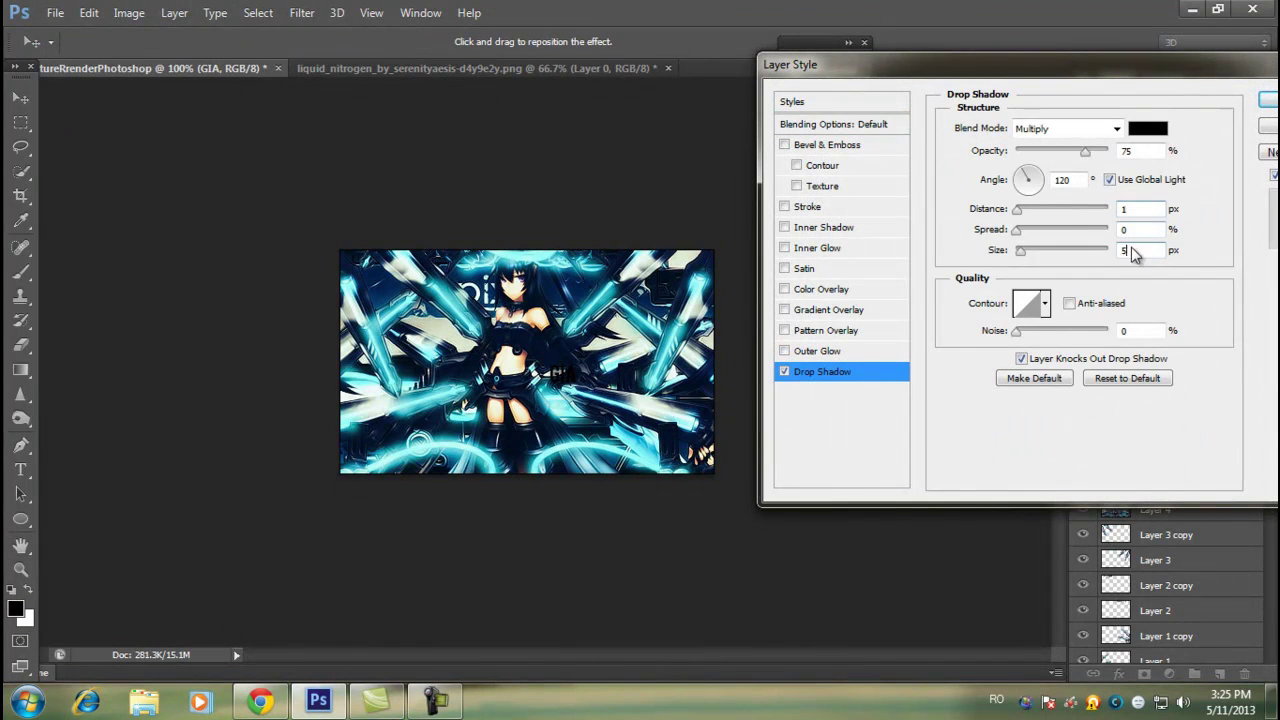
- Add a Gradient Overlay to GIA using the dark teal gradient preset
left_click(825, 310)
left_click(1060, 172)
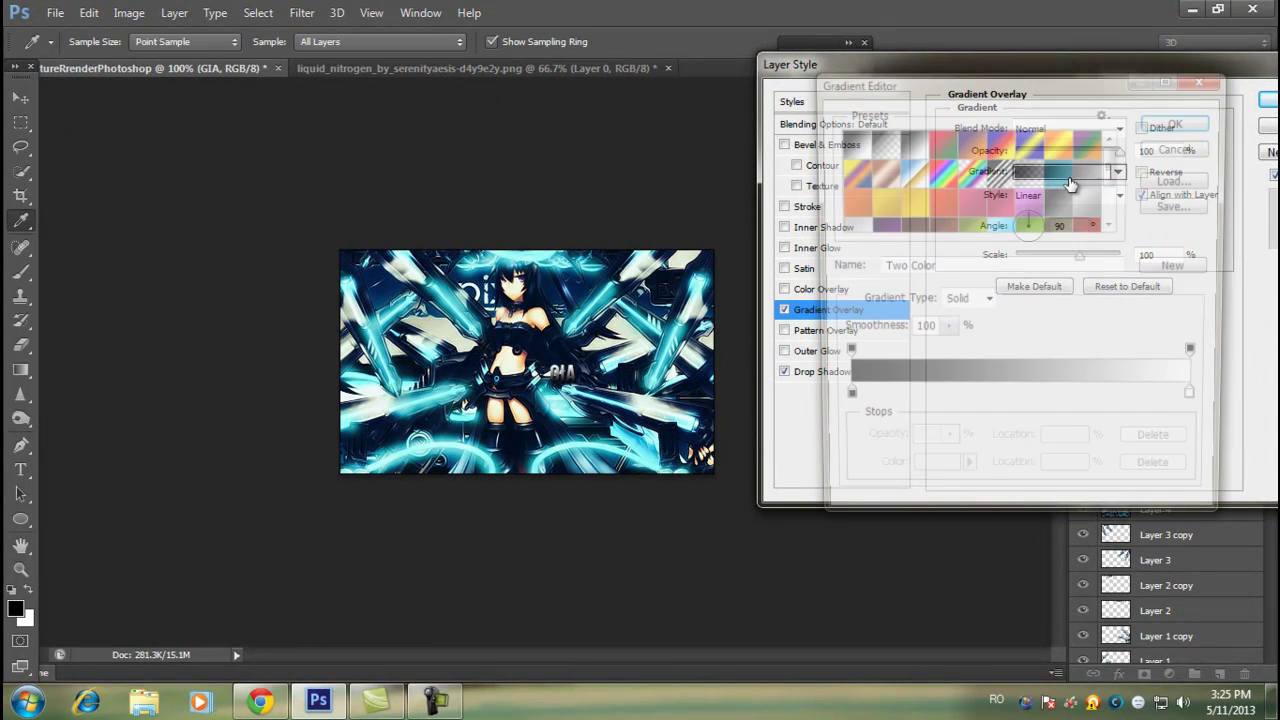
left_click(1007, 220)
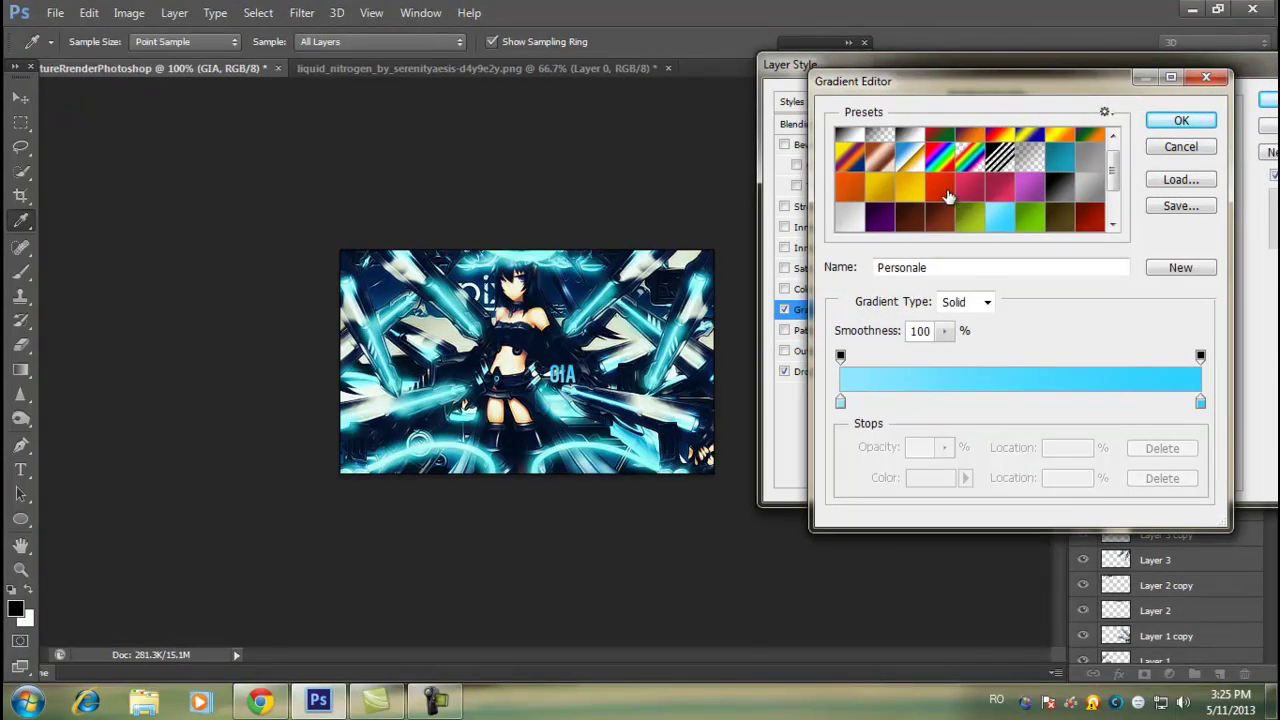
scroll(1050, 216, "down", 2)
scroll(1000, 180, "up", 2)
scroll(1000, 180, "up", 1)
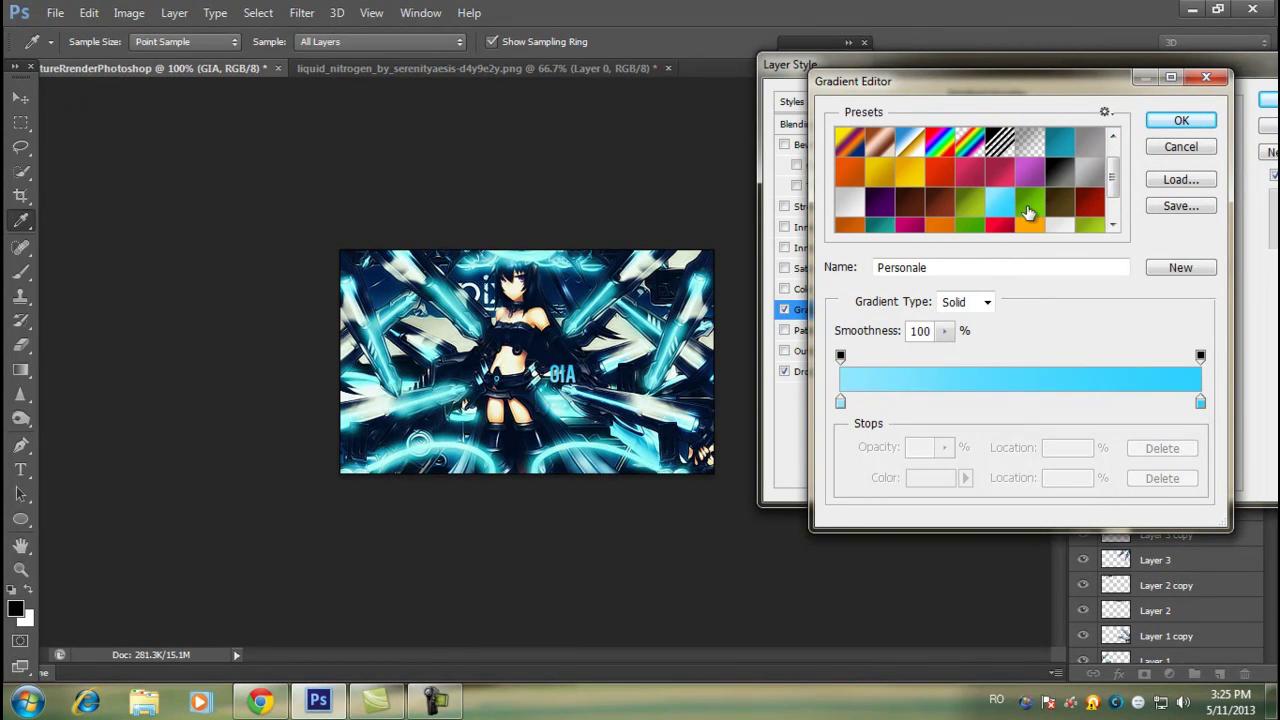
left_click(1060, 142)
key("Return")
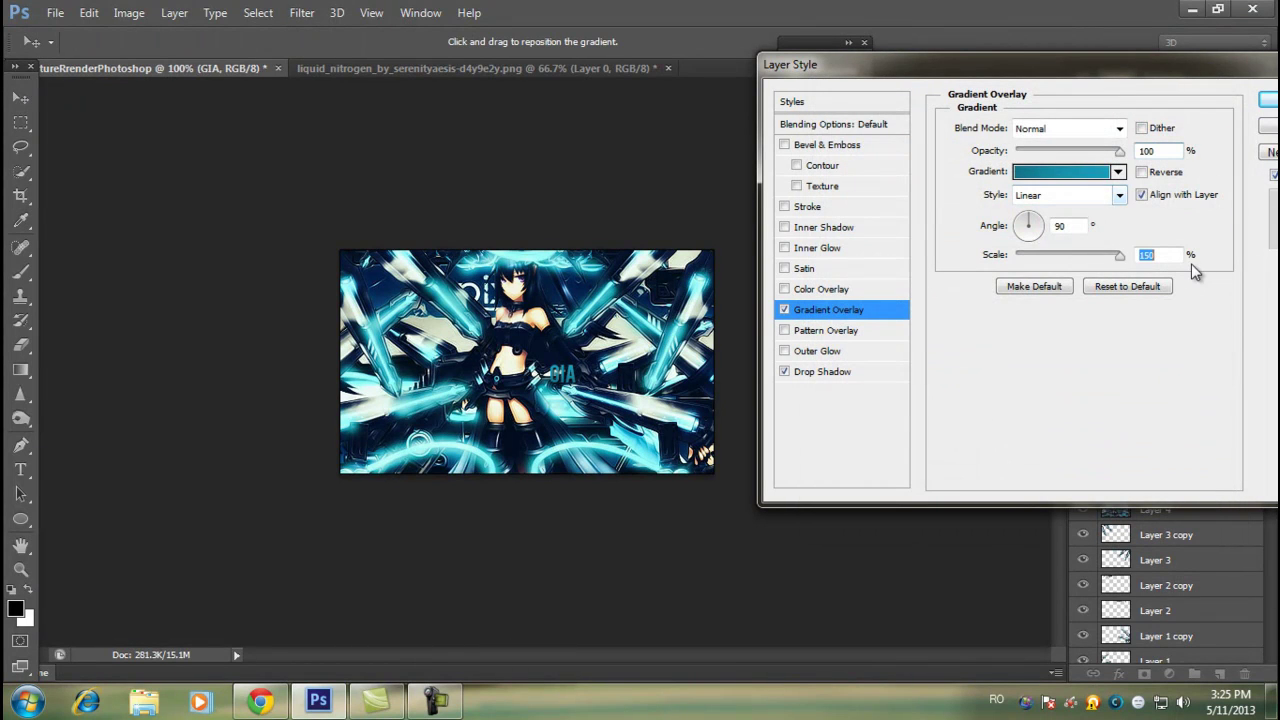
- Add a stroke to GIA in a dark blue sampled from the render
left_click(820, 207)
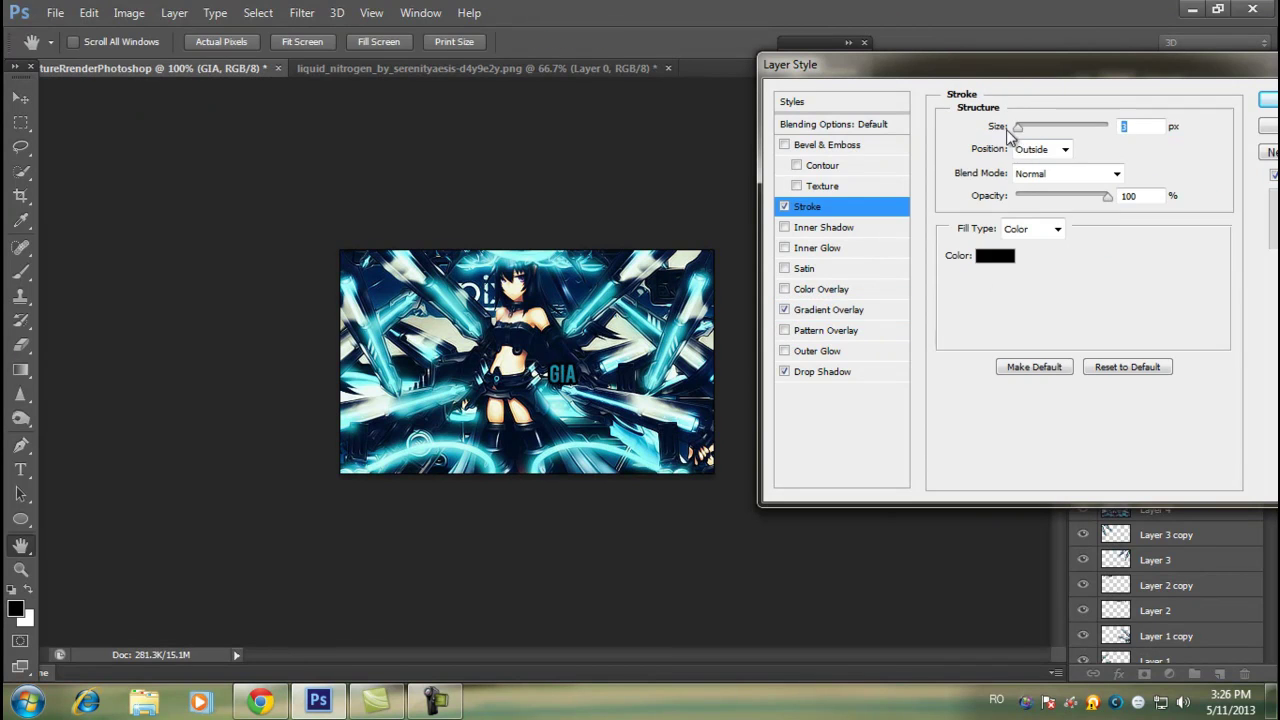
left_click(993, 257)
left_click(601, 293)
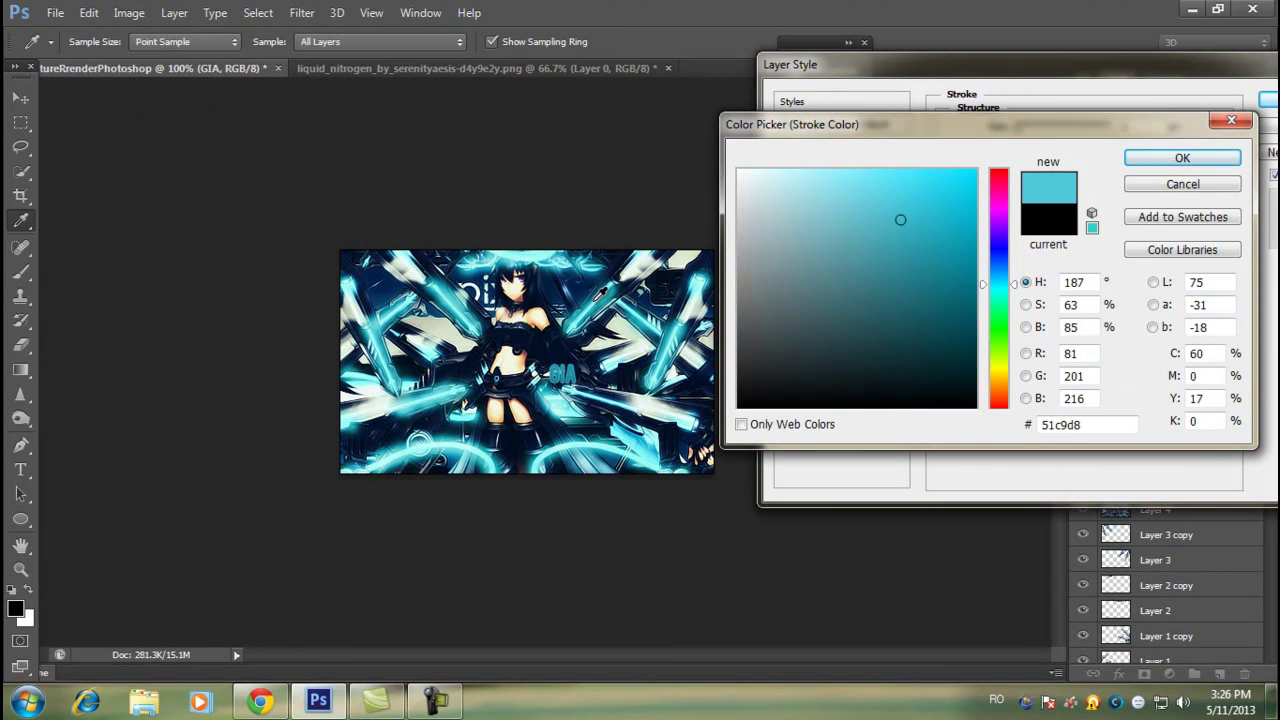
left_click(524, 300)
left_click(562, 373)
left_click(540, 310)
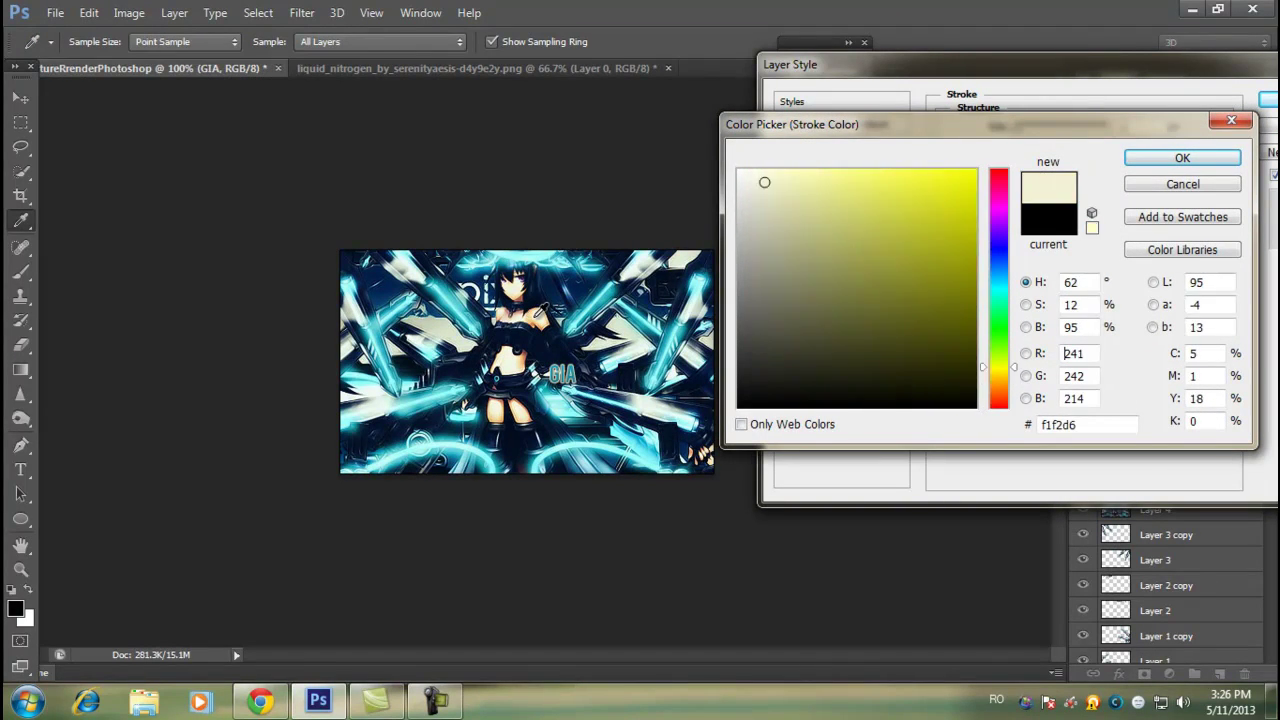
left_click(563, 373)
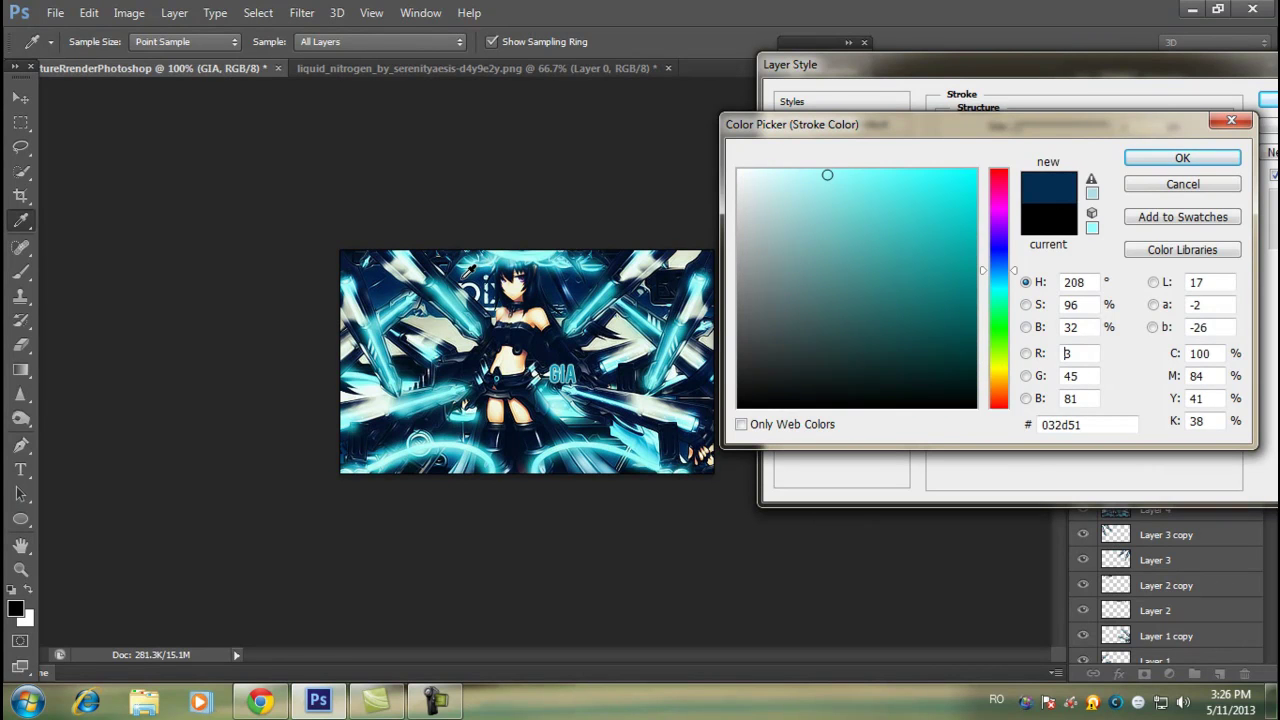
left_click(475, 272)
key("Return")
- Set the stroke position to Inside and apply the layer style
left_click(1040, 149)
left_click(1035, 178)
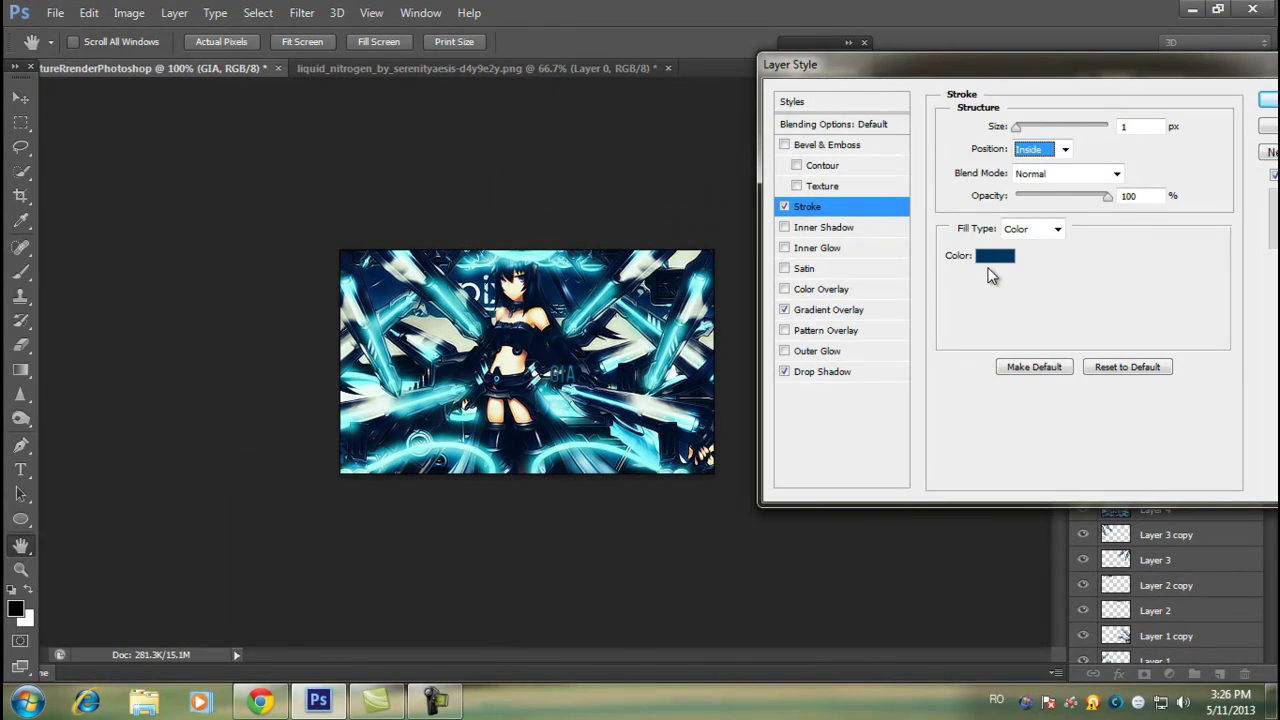
key("Return")
left_click(20, 469)
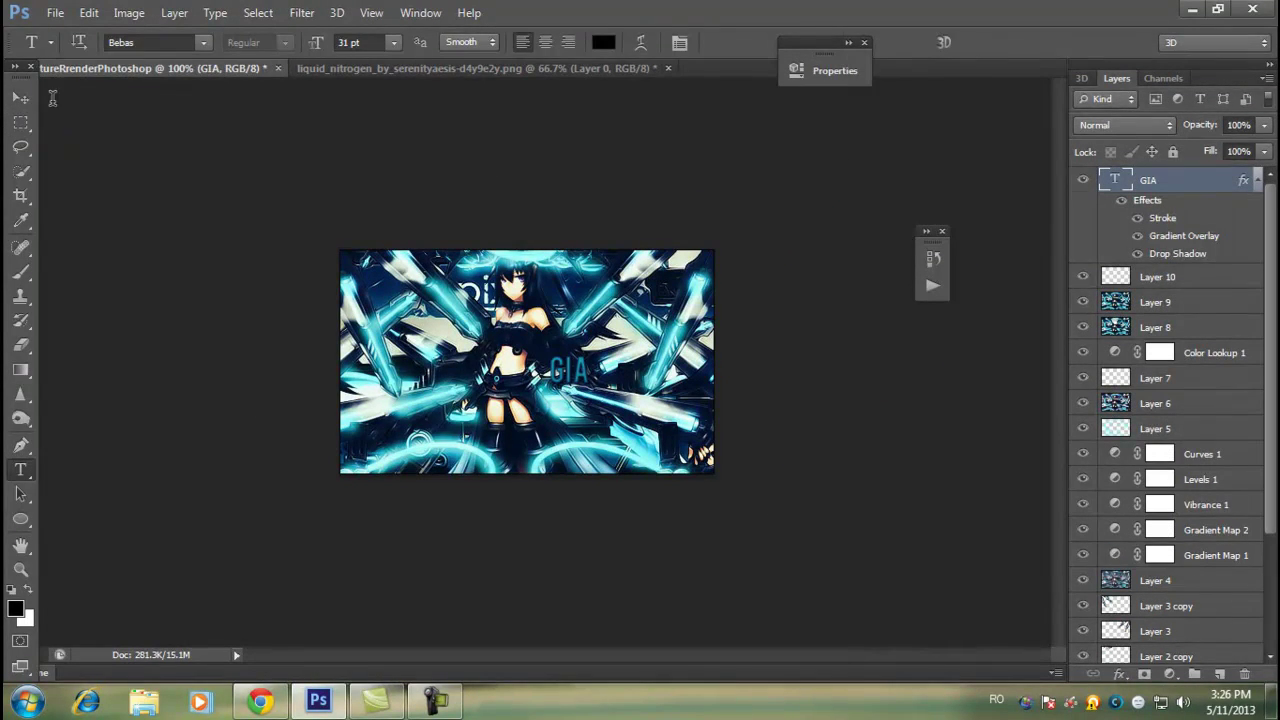
- Create Layer 11 above GIA, then nudge the GIA text slightly left and down
key("ctrl+alt+shift+e")
left_click(20, 97)
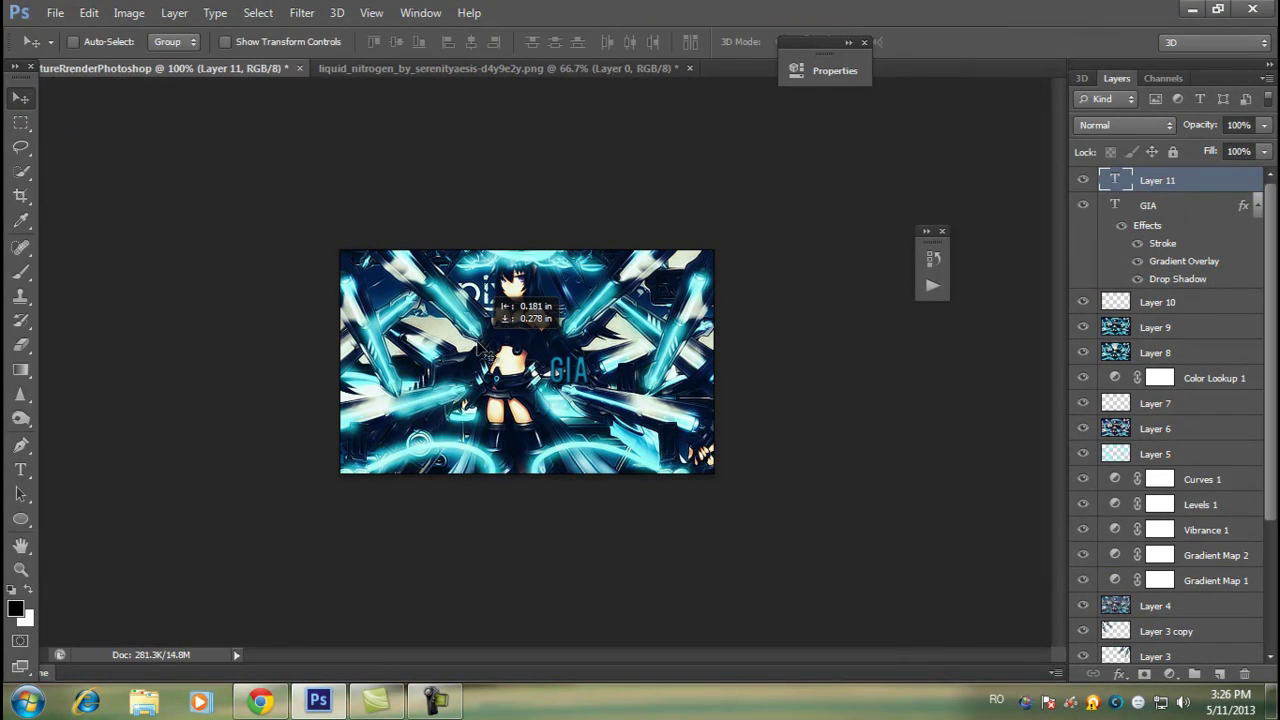
left_click(1153, 204)
left_click_drag(631, 373, 608, 383)
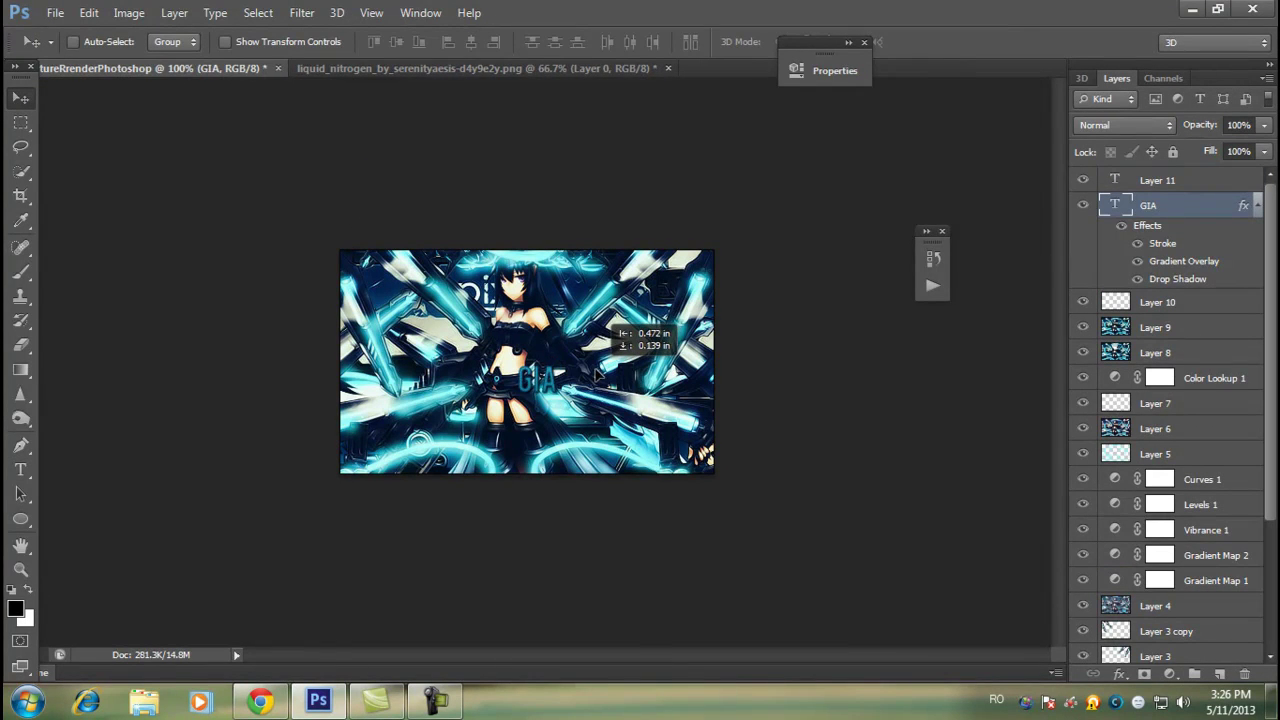